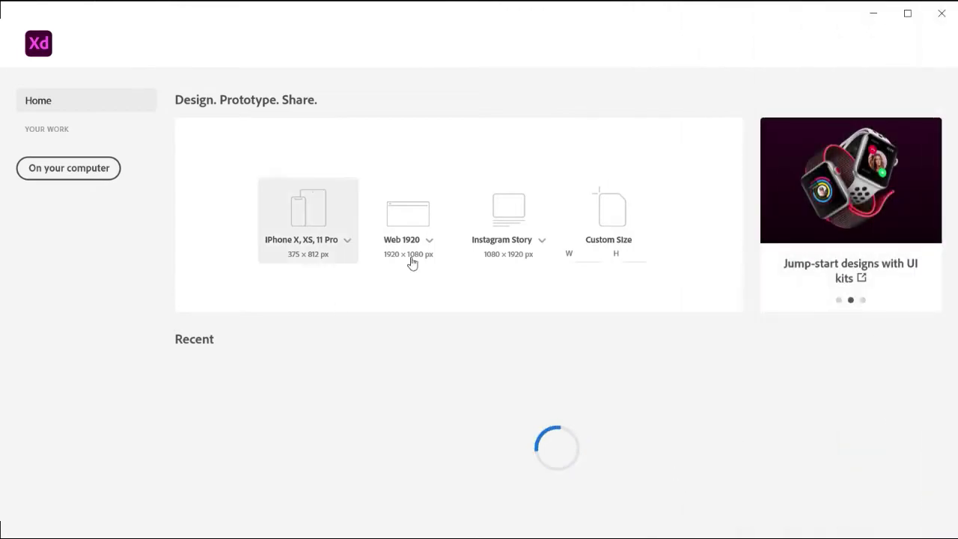
Create a new blank document at the Web 1280 (1280 × 800) preset from the home screen.
left_click(429, 240)
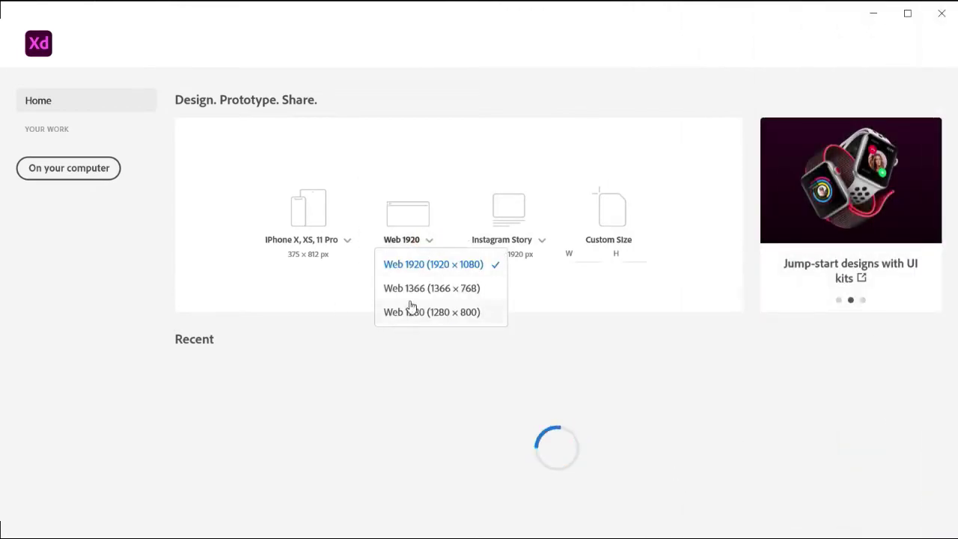
left_click(438, 312)
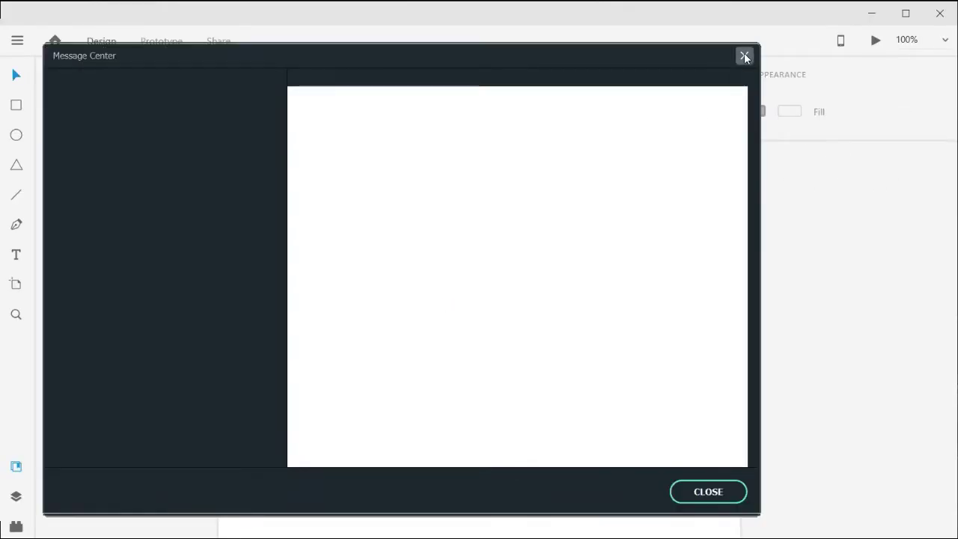
Dismiss the startup message and upgrade banner, then draw a circle near the artboard centre.
left_click(744, 55)
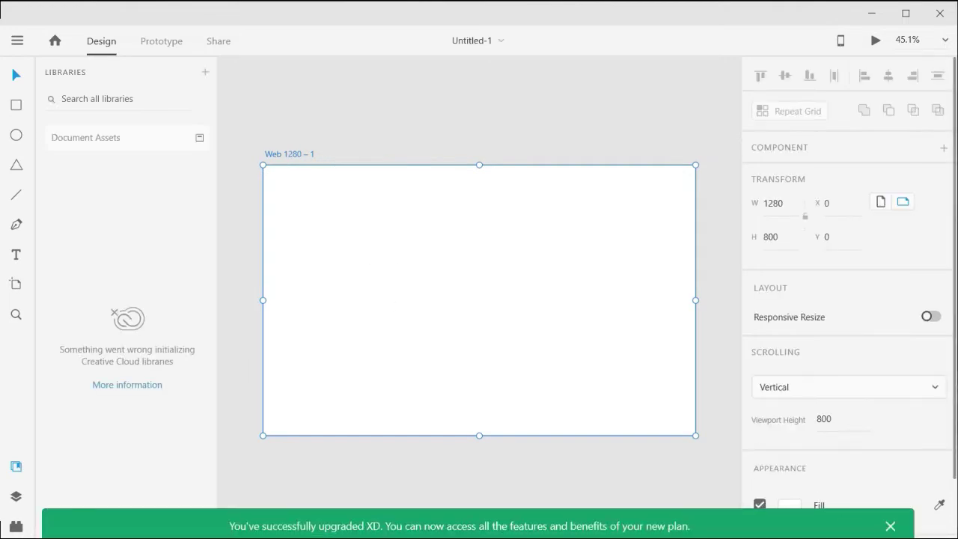
left_click(890, 526)
left_click(601, 489)
left_click(467, 296)
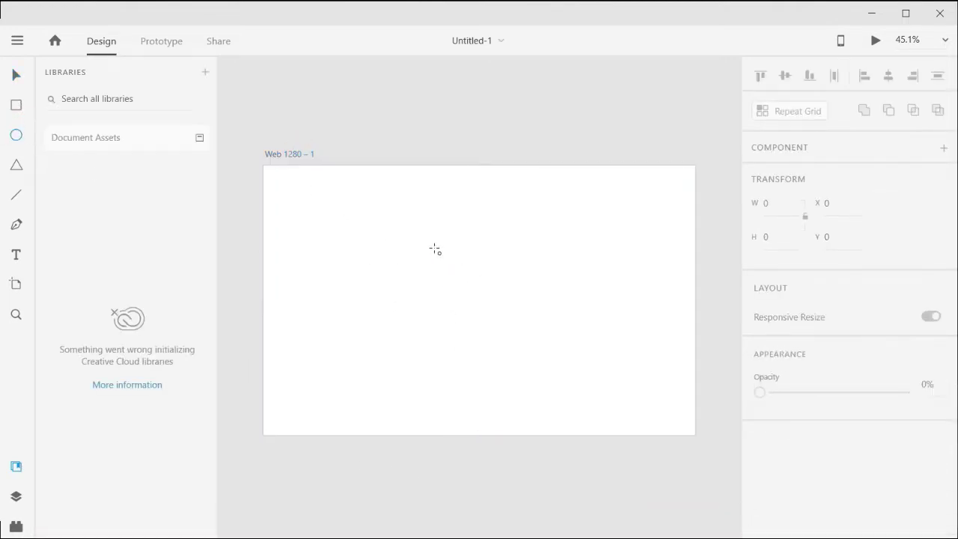
left_click_drag(435, 249, 536, 349)
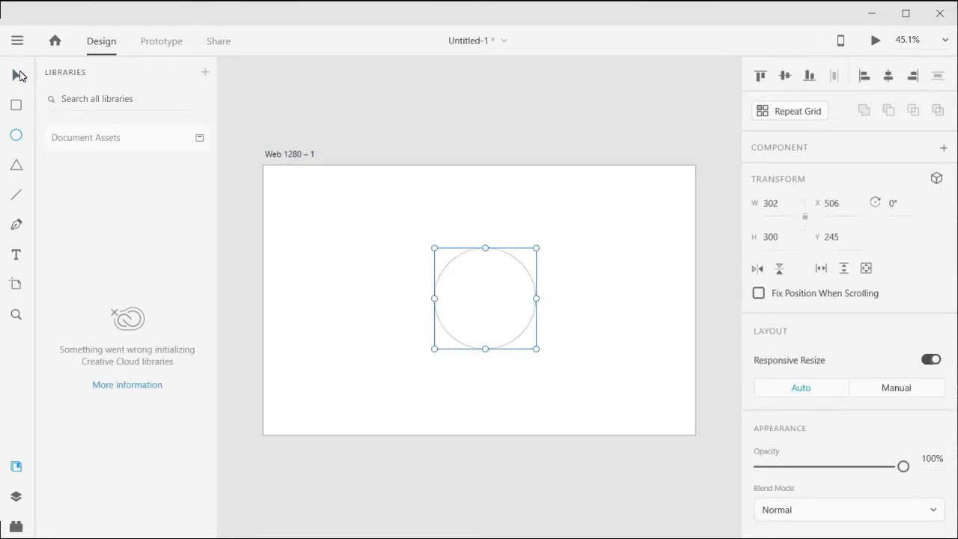
left_click_drag(486, 293, 474, 289)
left_click_drag(525, 346, 525, 346)
Size the circle to exactly 300 × 300 in the Transform panel.
left_click(775, 204)
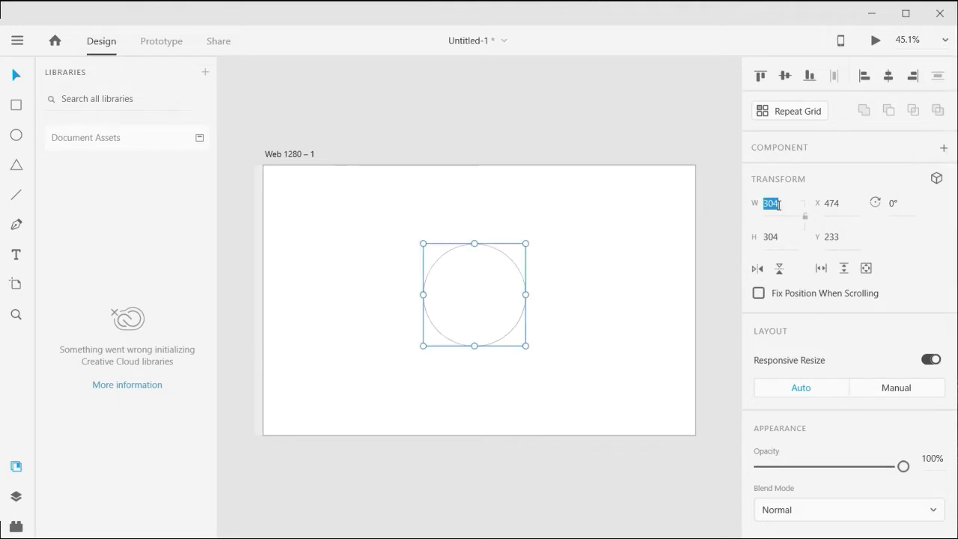
type("300")
key("Return")
type("300")
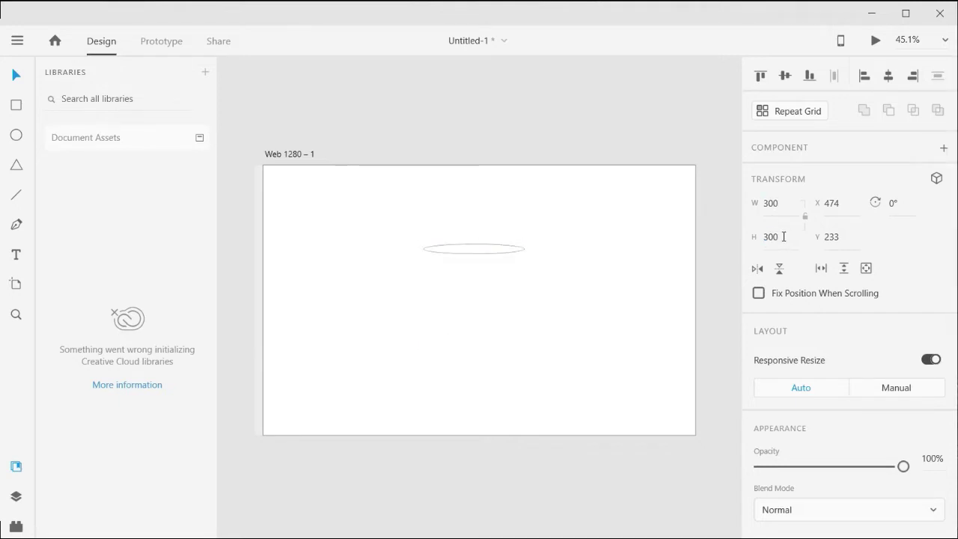
type("0")
key("BackSpace")
key("Return")
Change the 300 × 300 circle's fill from white to solid black.
scroll(795, 403, "down", 5)
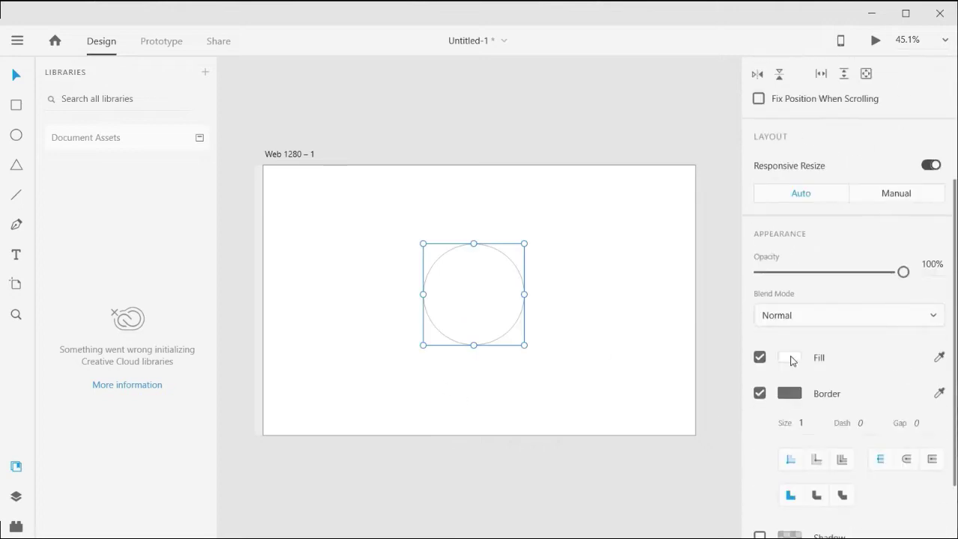
left_click(791, 358)
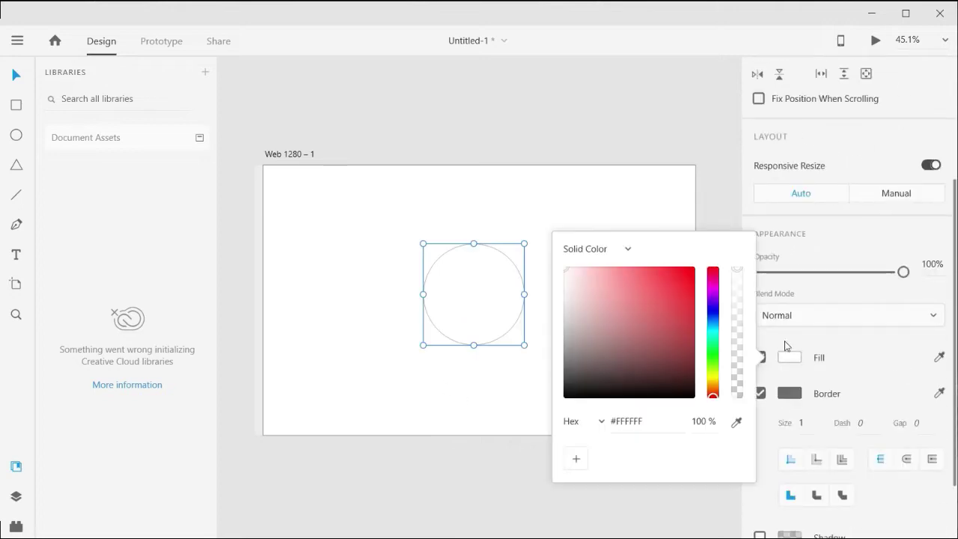
left_click(612, 371)
left_click(634, 420)
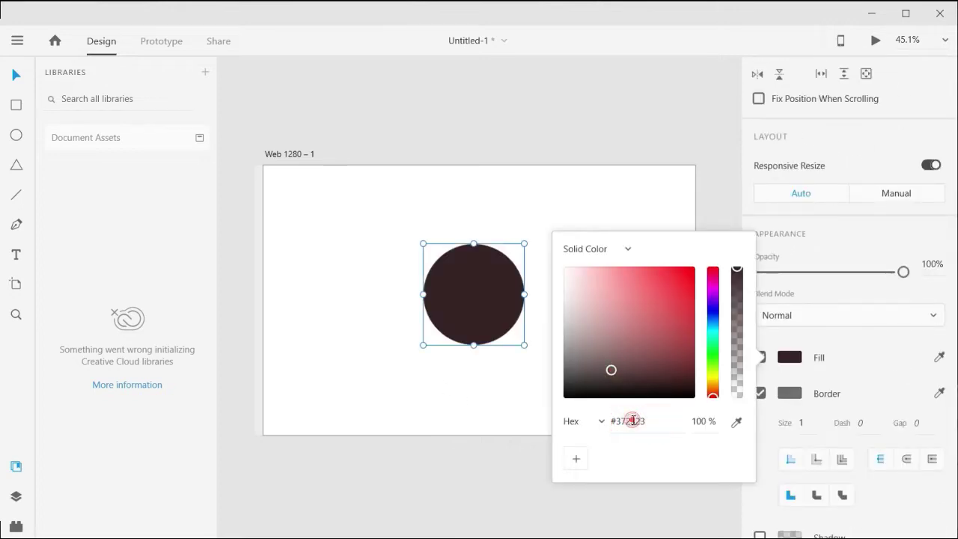
left_click_drag(610, 377, 562, 397)
left_click(505, 366)
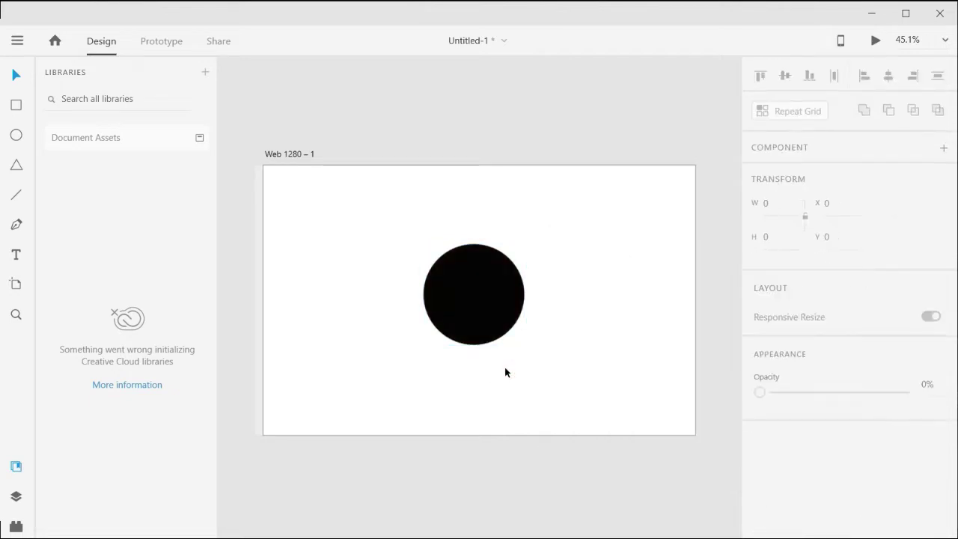
Draw a smaller ellipse inside the black circle and position it.
key("e")
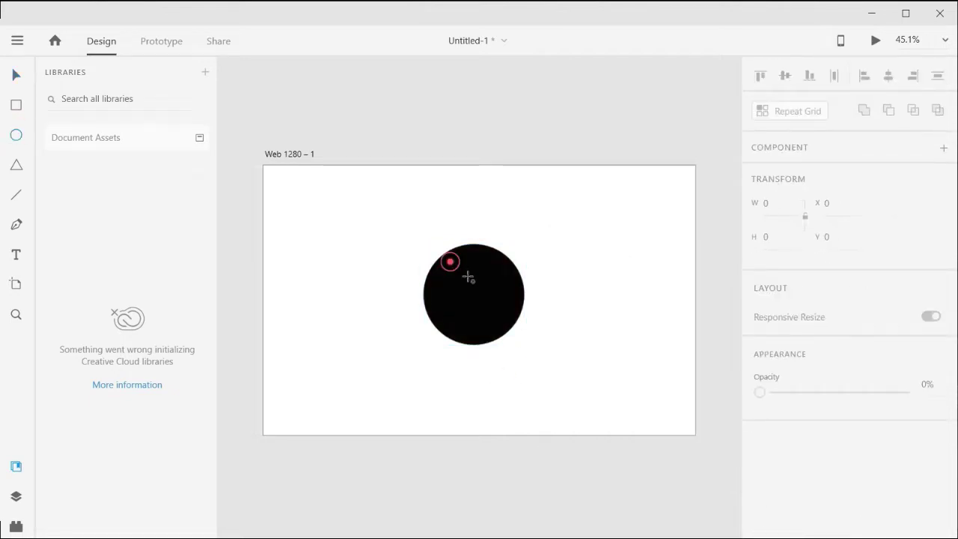
left_click_drag(450, 262, 501, 328)
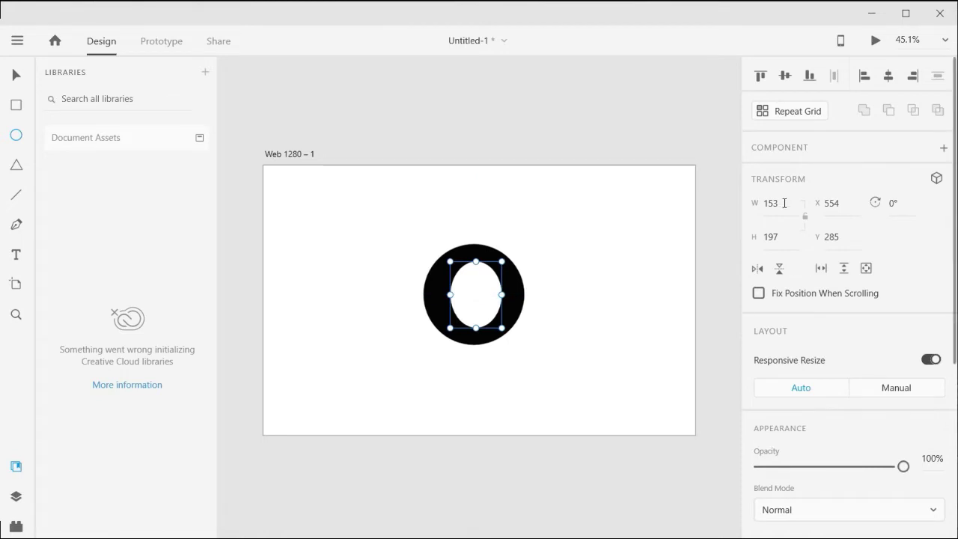
left_click(16, 75)
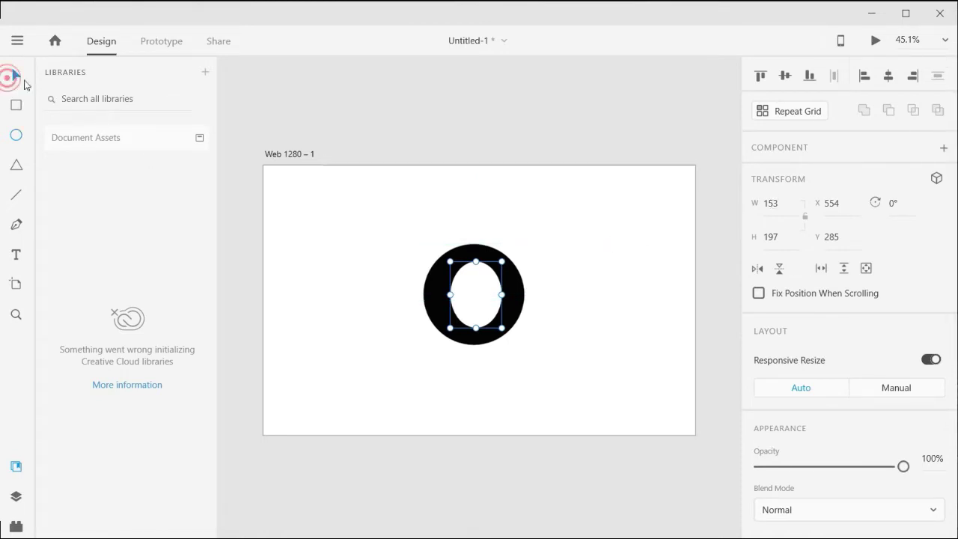
mouse_move(472, 300)
left_mouse_down()
mouse_move(462, 295)
mouse_move(503, 325)
left_mouse_up()
left_click(477, 293)
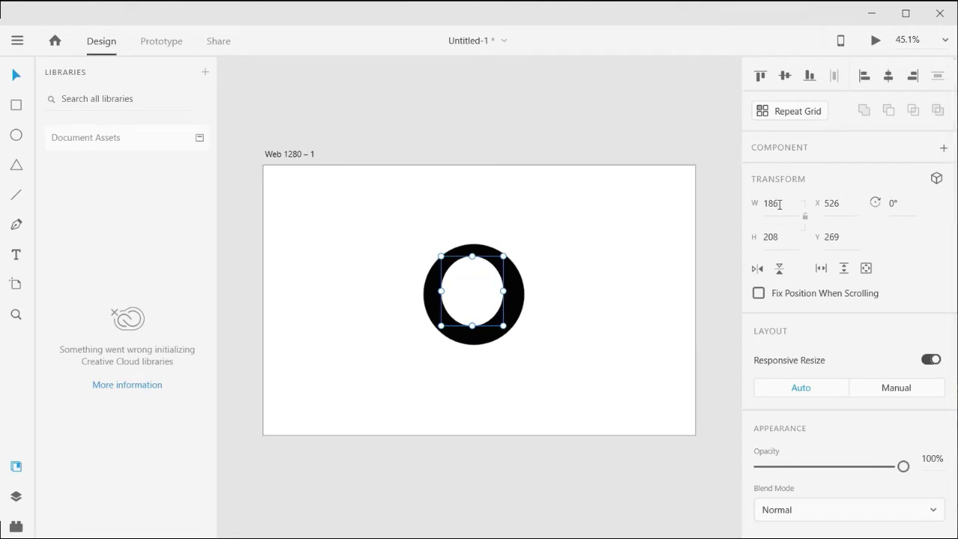
left_click(471, 291)
left_click_drag(472, 296, 469, 299)
scroll(790, 341, "down", 5)
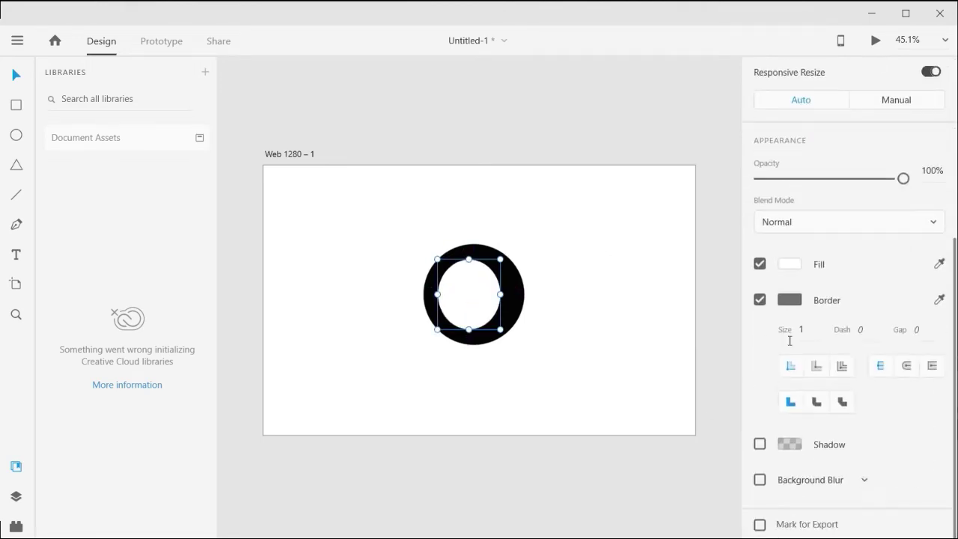
Remove the inner ellipse's fill, give it a 20 border, and centre the circles on each other.
left_click(759, 265)
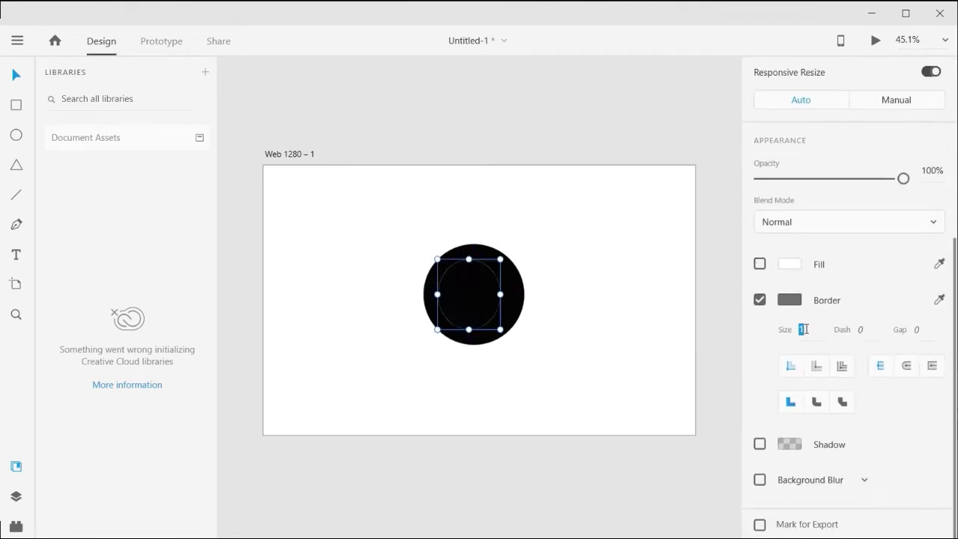
type("20")
key("Return")
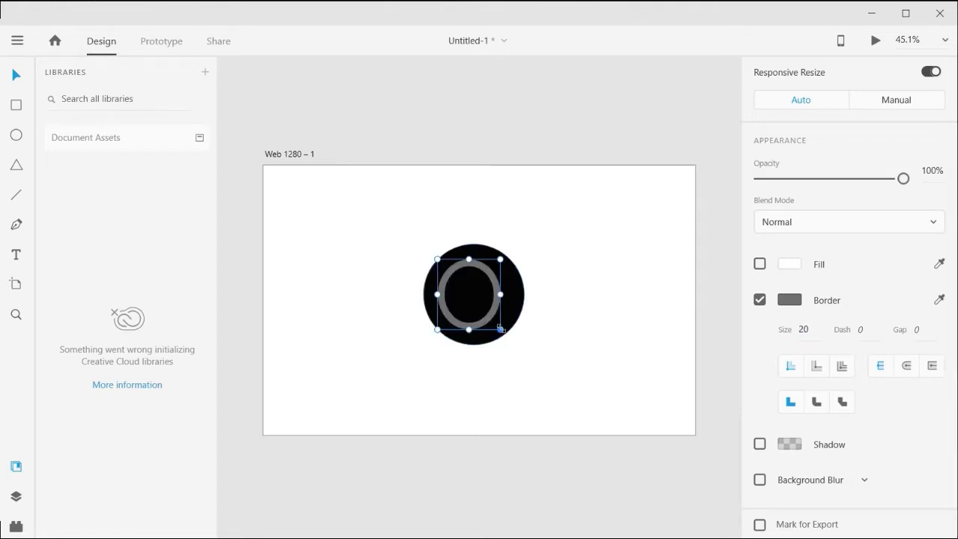
left_click_drag(500, 328, 514, 335)
left_click_drag(477, 305, 477, 298)
left_click(478, 304)
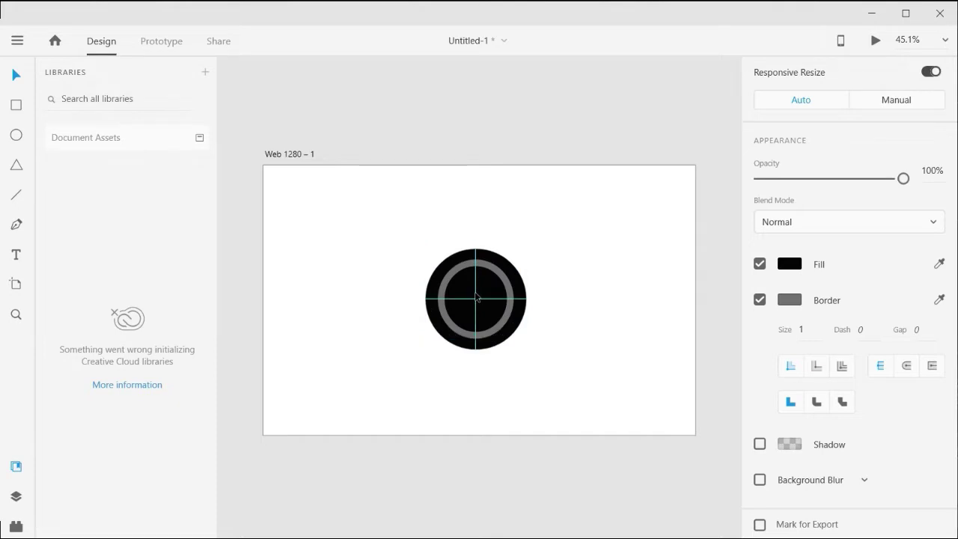
left_click(511, 303)
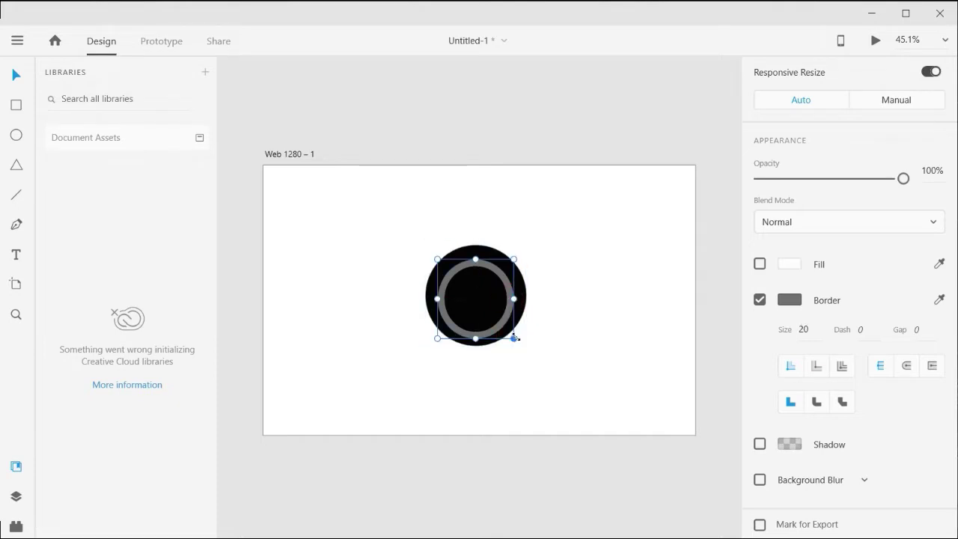
Centre the ring in the black circle and set its border colour to white #FFFFFF.
mouse_move(512, 308)
left_mouse_down()
mouse_move(516, 337)
mouse_move(513, 304)
mouse_move(513, 313)
left_mouse_up()
left_click(515, 329)
scroll(836, 430, "down", 2)
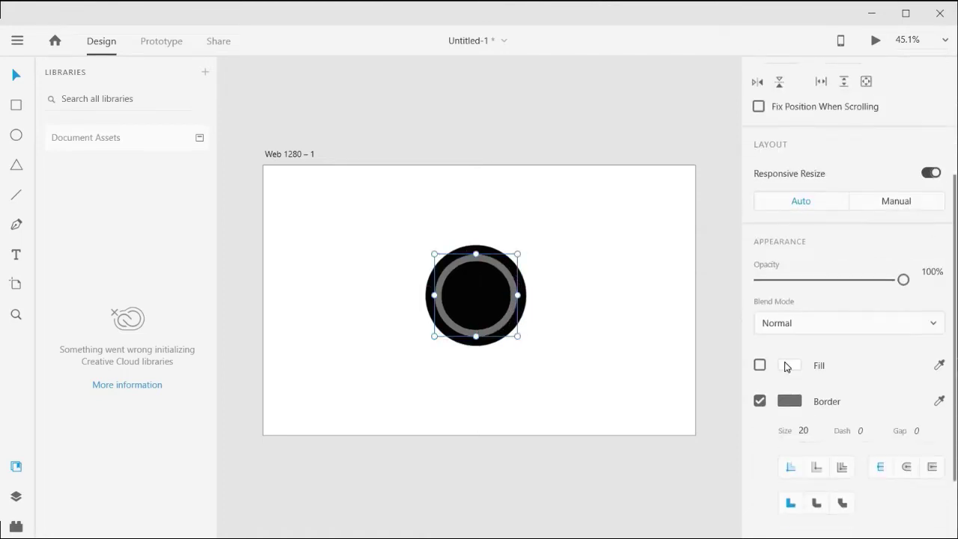
left_click(790, 366)
left_click(788, 353)
left_click(791, 407)
left_click_drag(577, 321, 556, 289)
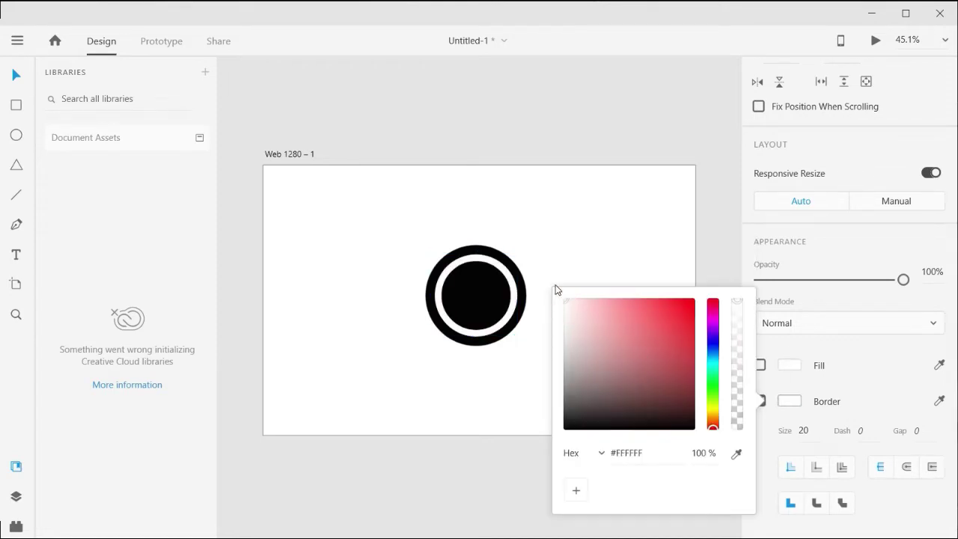
left_click(490, 360)
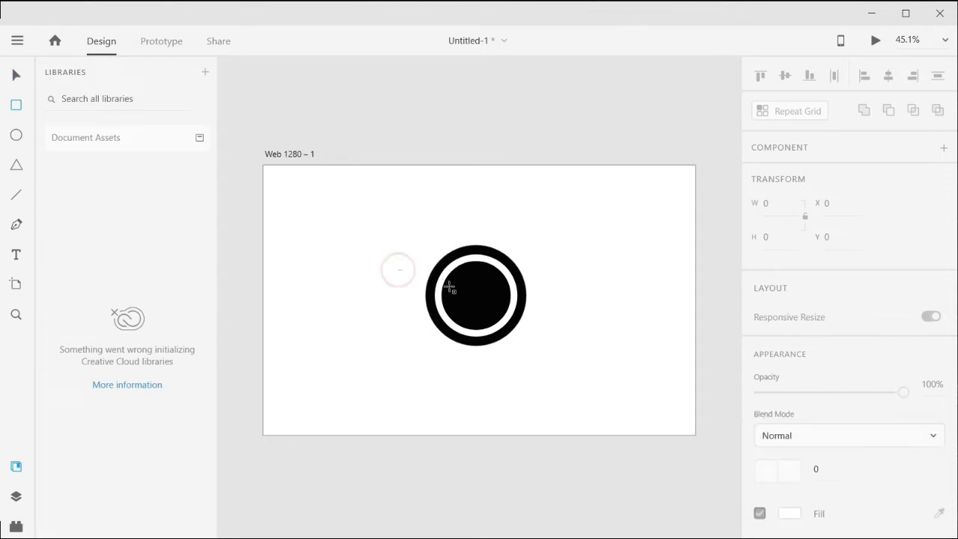
Draw a small rectangle over the ring's left edge and narrow it.
left_click_drag(398, 270, 451, 306)
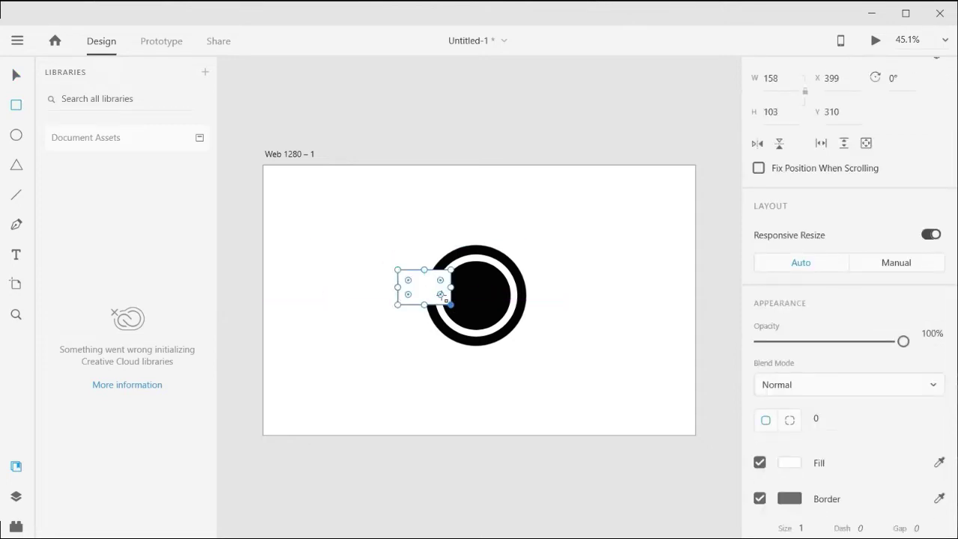
scroll(397, 288, "up", 3)
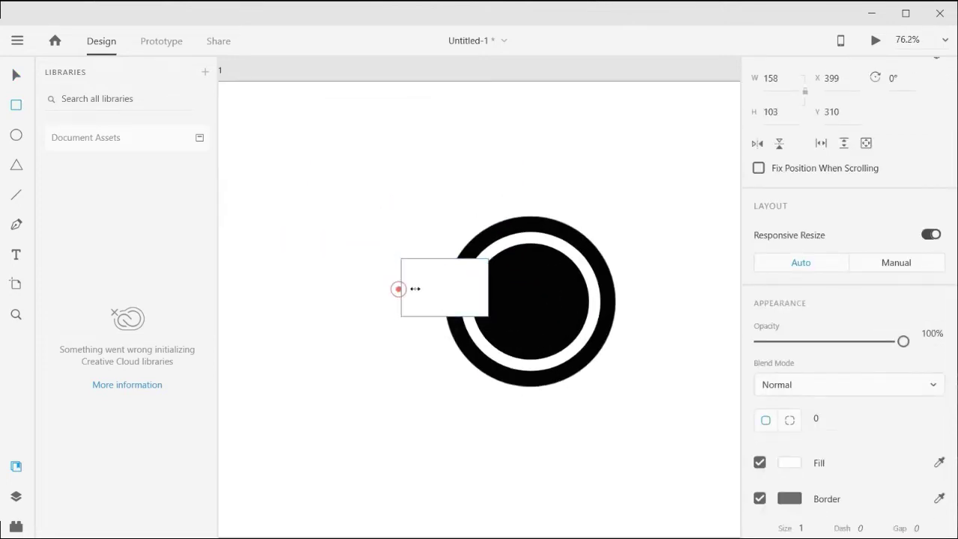
mouse_move(398, 288)
left_mouse_down()
mouse_move(440, 287)
mouse_move(485, 304)
mouse_move(456, 294)
left_mouse_up()
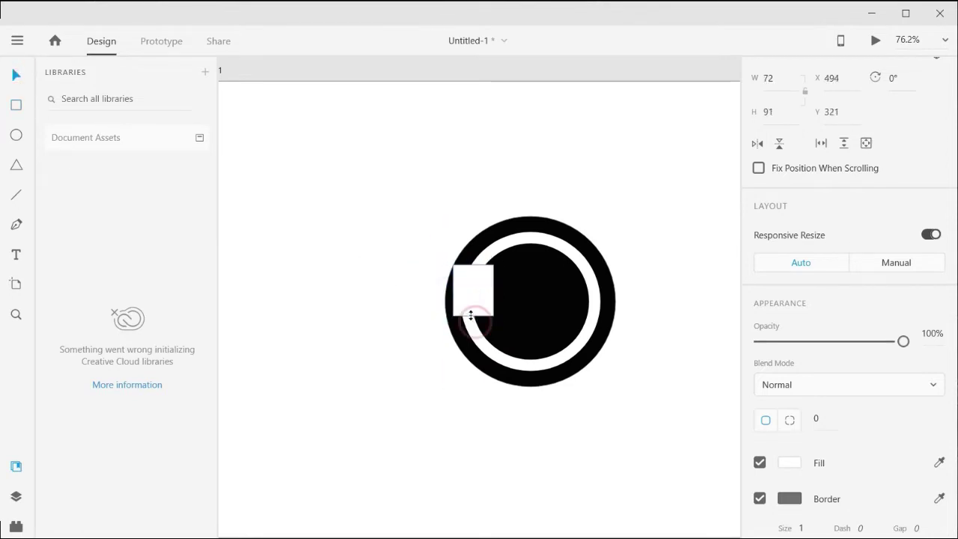
left_click_drag(477, 324, 474, 313)
scroll(786, 277, "down", 3)
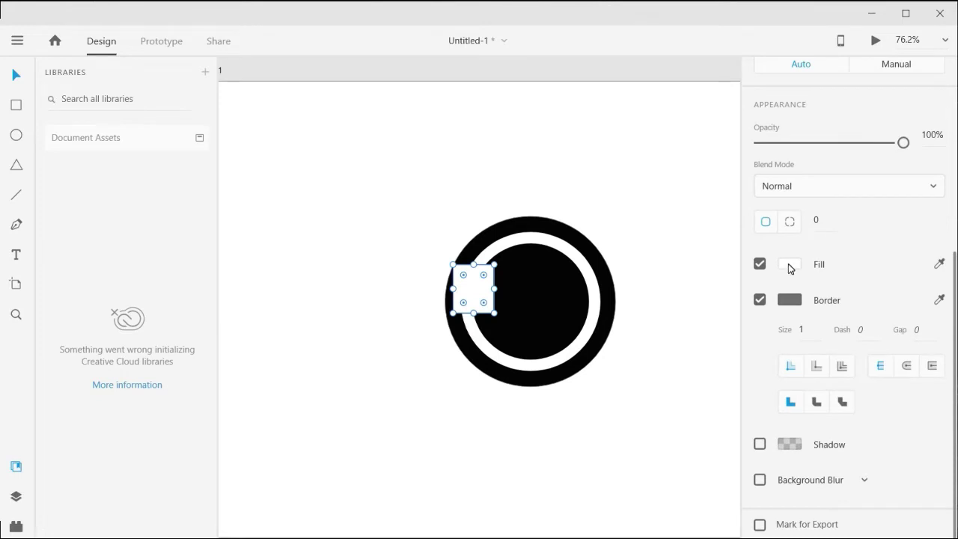
Fill the rectangle black, remove its border, and round its corners to 36.
left_click(790, 265)
left_click(736, 329)
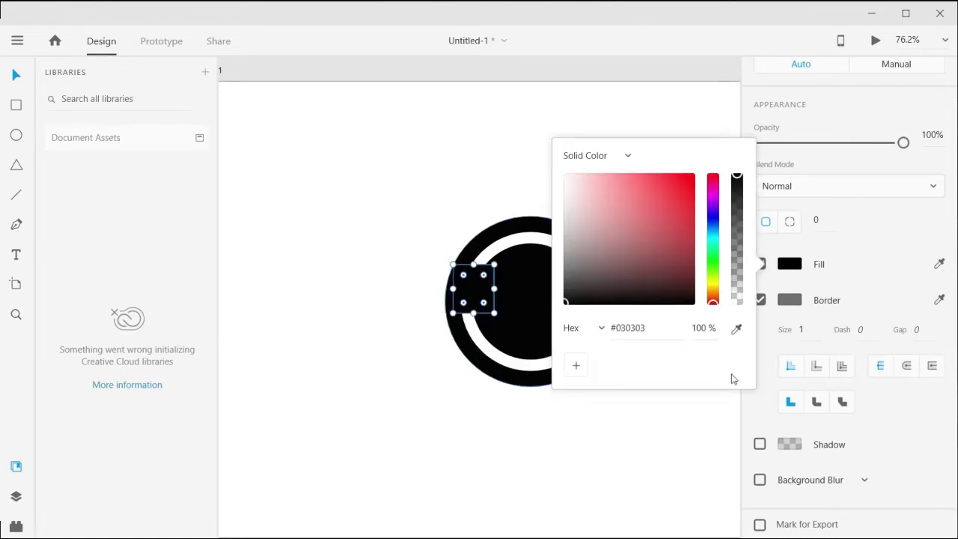
left_click(760, 299)
left_click(477, 292)
key("Escape")
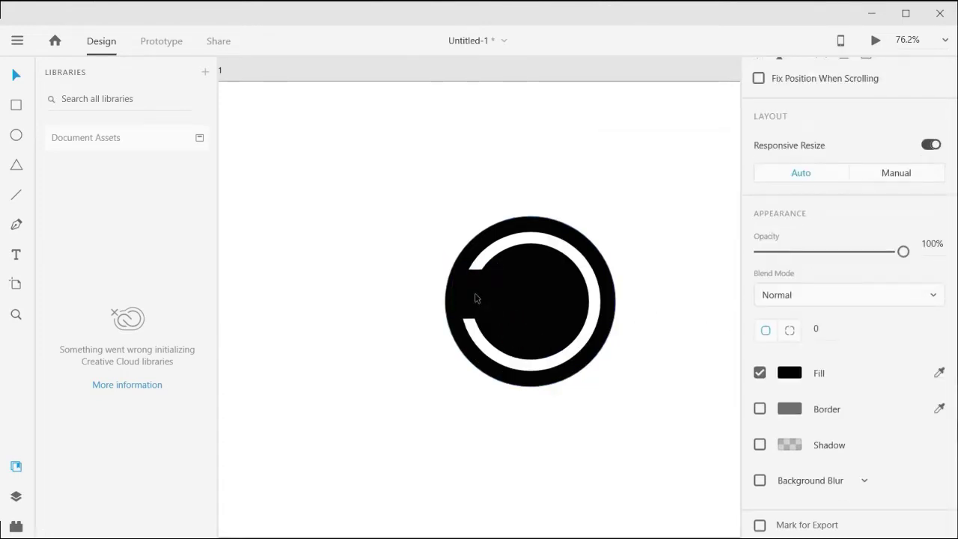
left_click(488, 308)
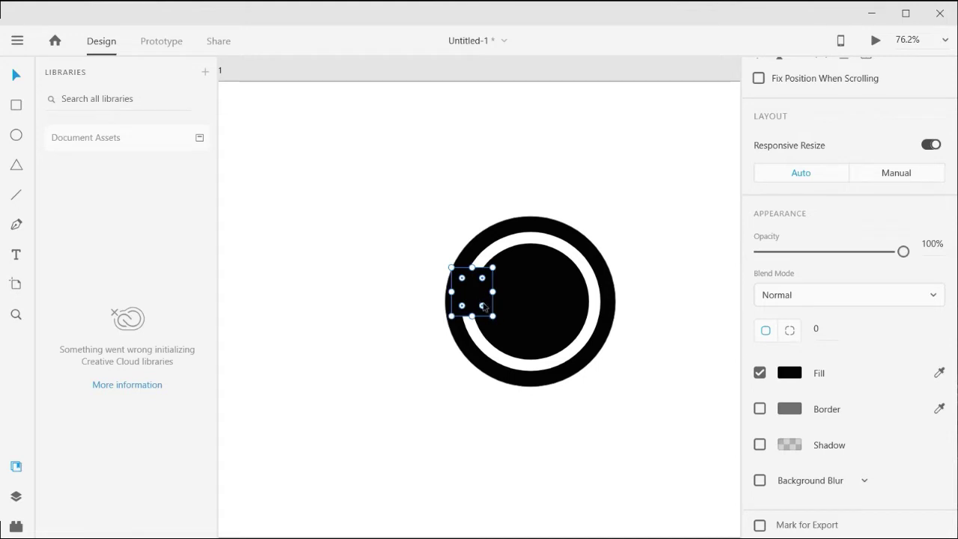
left_click_drag(484, 307, 471, 288)
Nudge the rounded block down, reduce its corner radius to 16, and place it at X 497, Y 327.
left_click(472, 284)
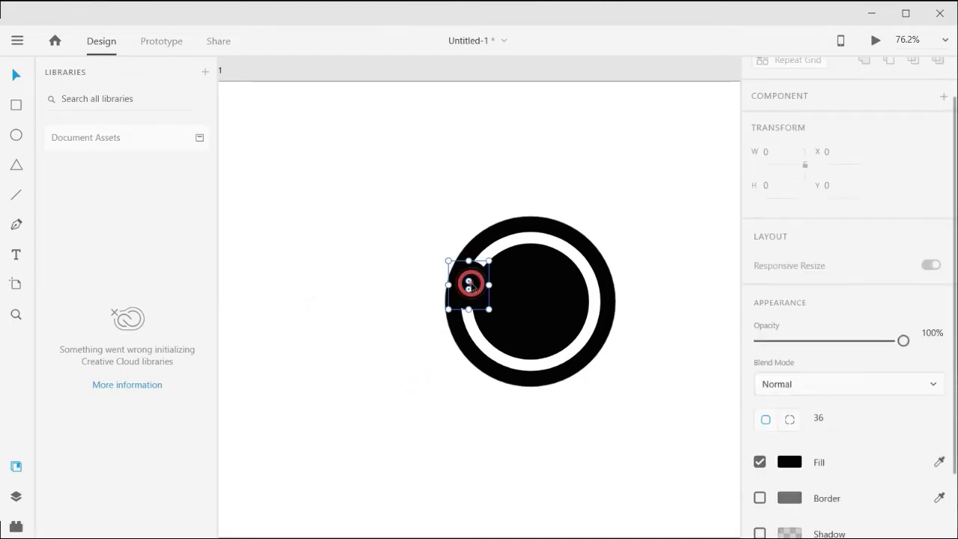
key("shift+Down")
key("Down")
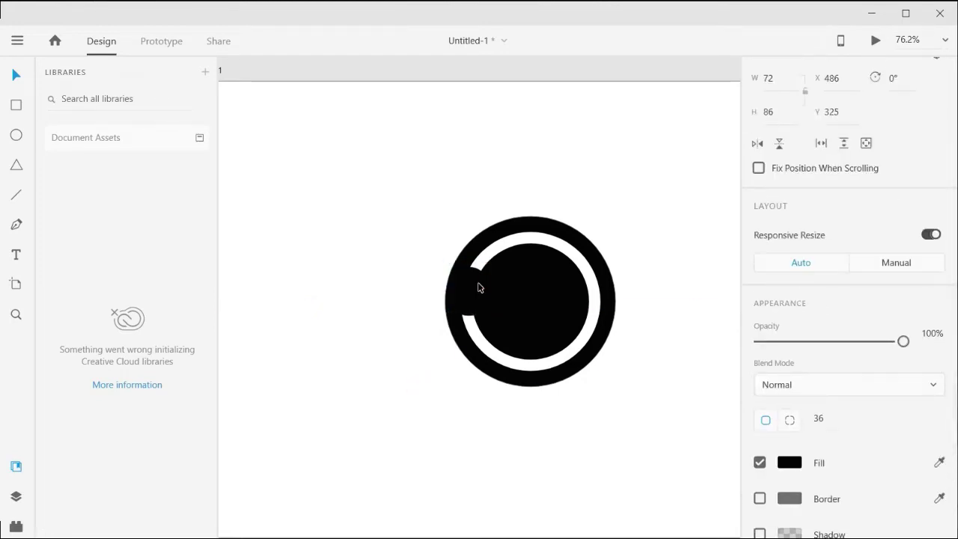
left_click(439, 374)
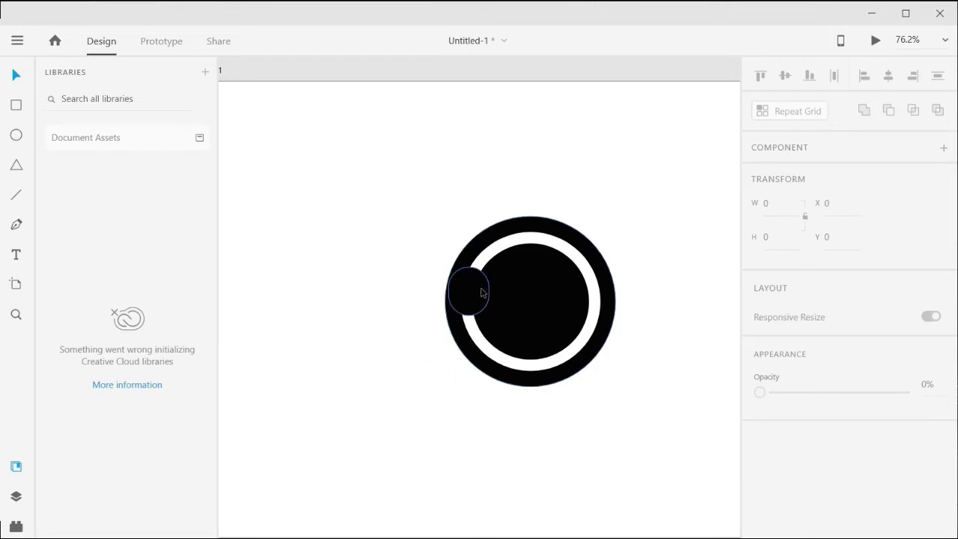
left_click(469, 292)
left_click_drag(469, 292, 468, 294)
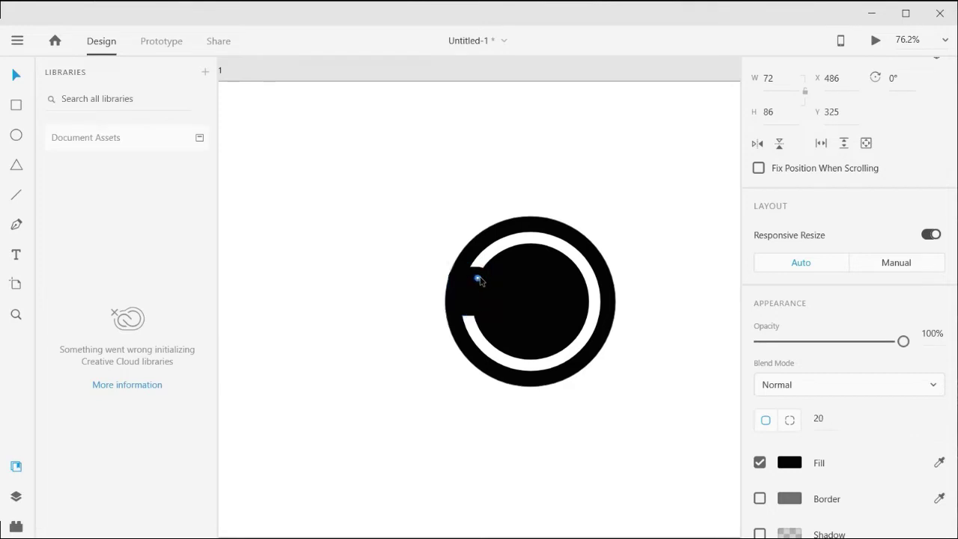
left_click_drag(476, 295, 474, 301)
left_click(417, 369)
Make the small black block taller over the ring's left gap.
scroll(466, 321, "up", 5, "ctrl")
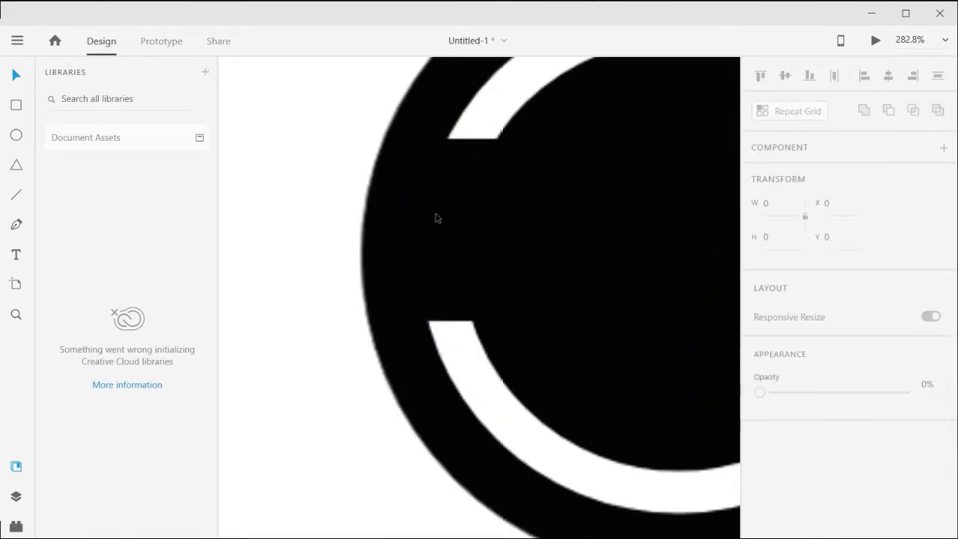
scroll(459, 233, "down", 1, "ctrl")
left_click(458, 231)
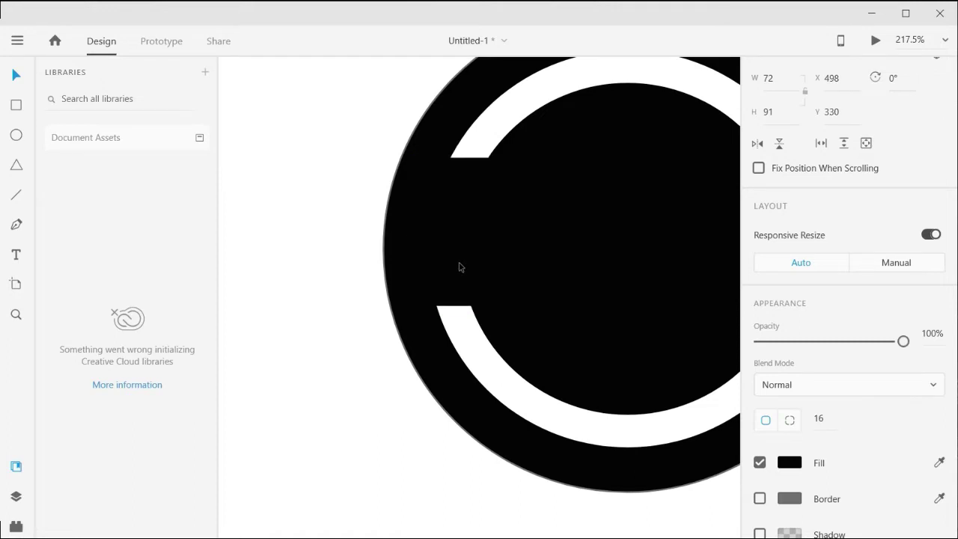
left_click_drag(470, 299, 470, 311)
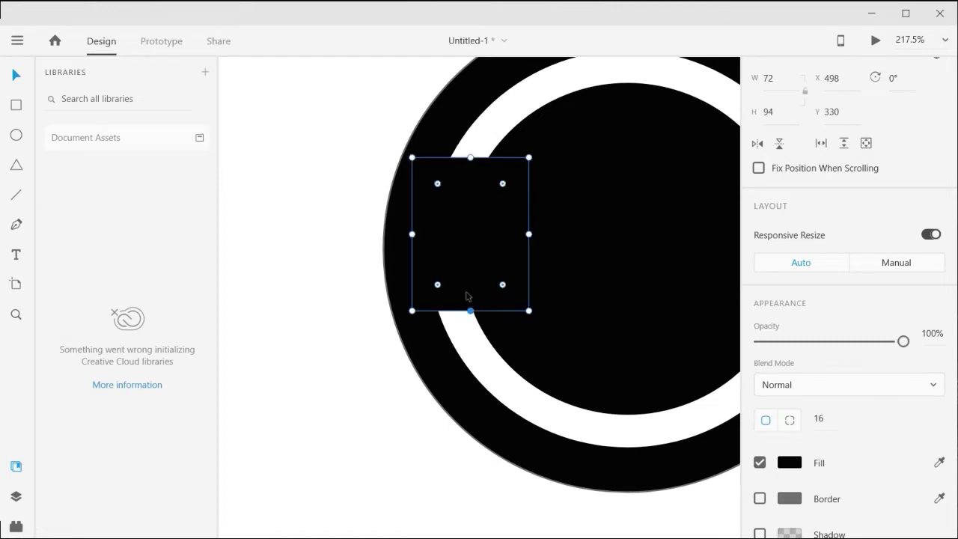
left_click(432, 354)
scroll(369, 264, "right", 3)
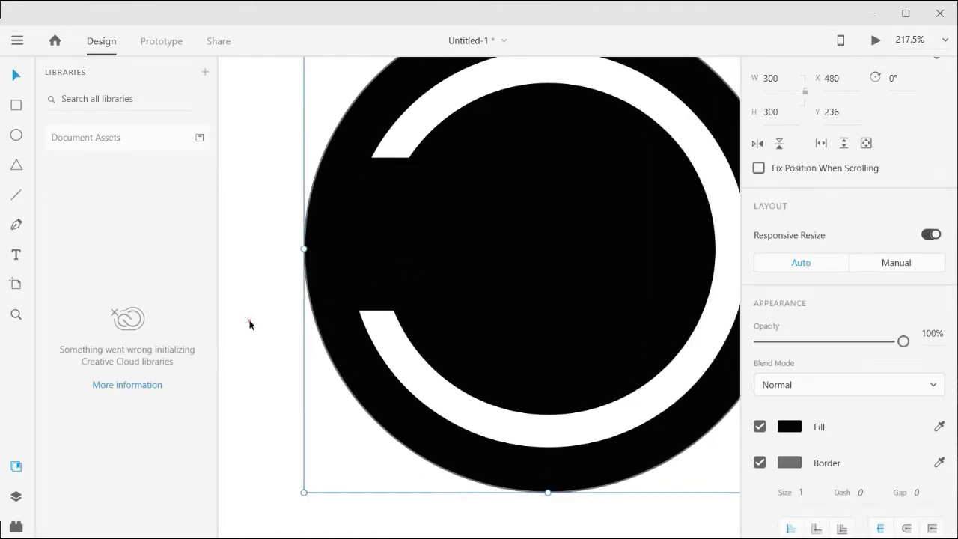
left_click(250, 322)
Draw a thin borderless white bar across the logo's left side.
mouse_move(280, 176)
left_mouse_down()
mouse_move(416, 210)
mouse_move(385, 192)
left_mouse_up()
left_click(760, 500)
key("Delete")
left_click(16, 75)
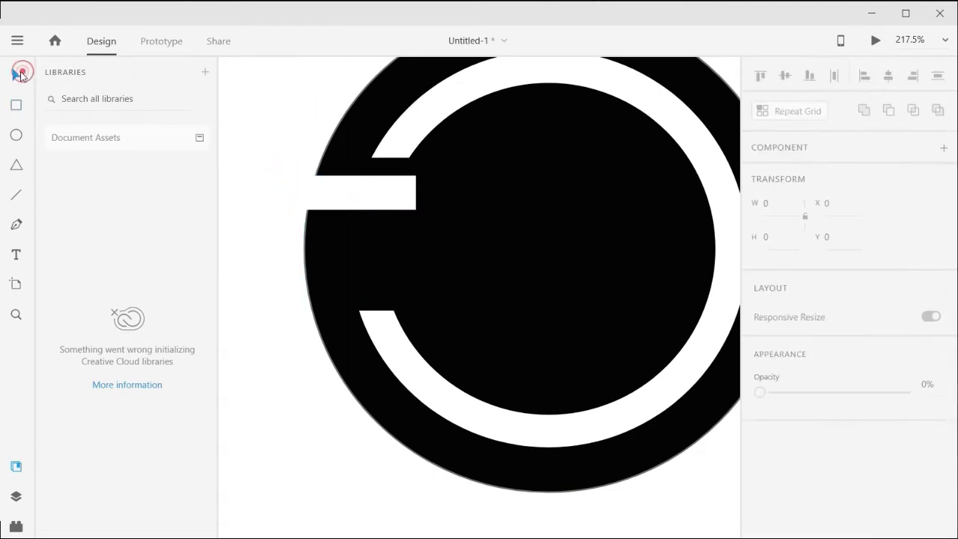
left_click(370, 194)
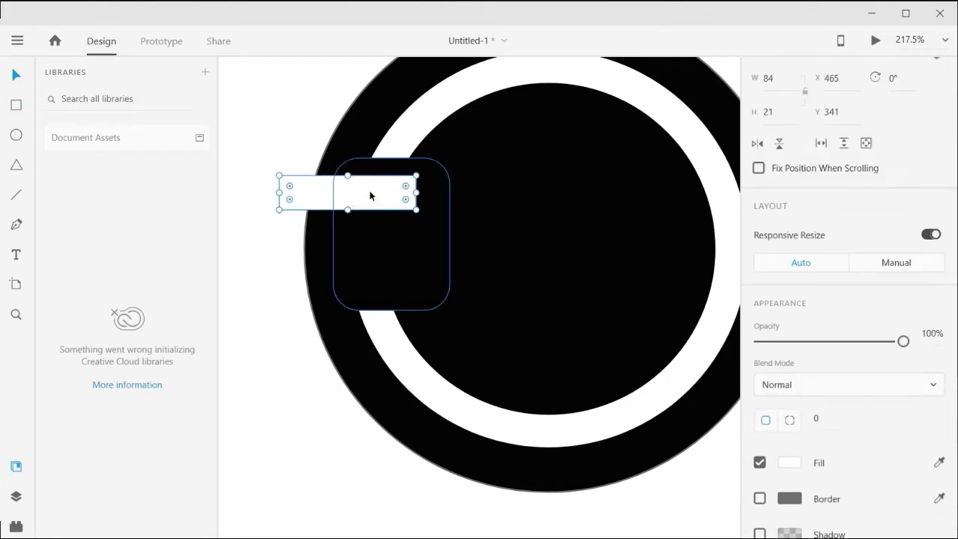
Alt-drag copies to make three evenly spaced white bars, each 84 wide.
mouse_move(370, 194)
left_mouse_down()
mouse_move(356, 226)
mouse_move(359, 259)
left_mouse_up()
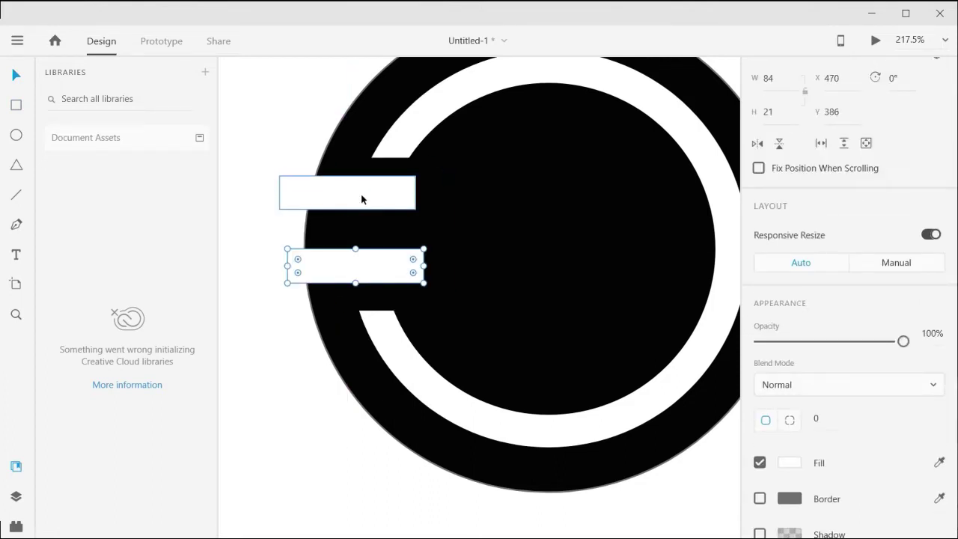
mouse_move(362, 197)
left_mouse_down()
mouse_move(372, 186)
mouse_move(356, 194)
left_mouse_up()
left_click(360, 262)
left_click_drag(360, 261, 359, 233)
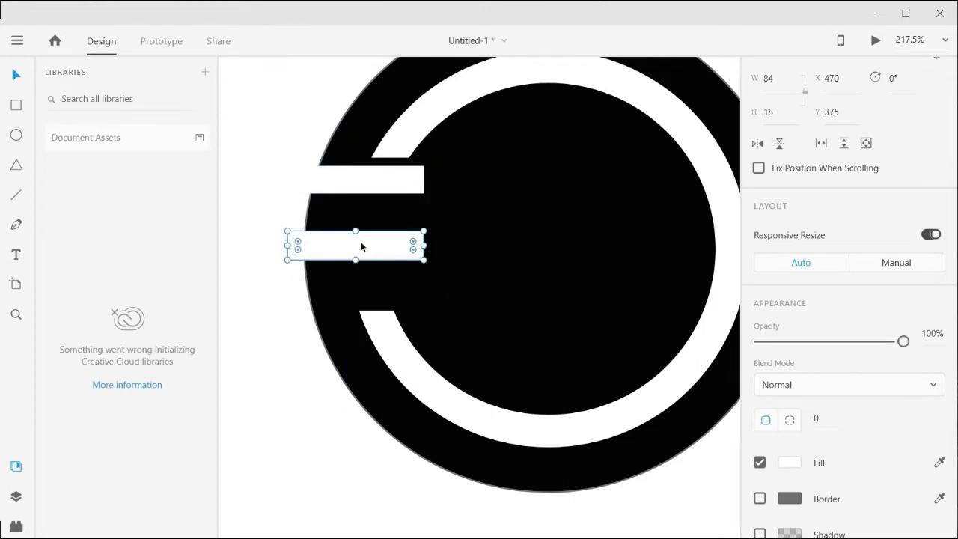
mouse_move(358, 248)
left_mouse_down()
mouse_move(359, 279)
mouse_move(359, 271)
left_mouse_up()
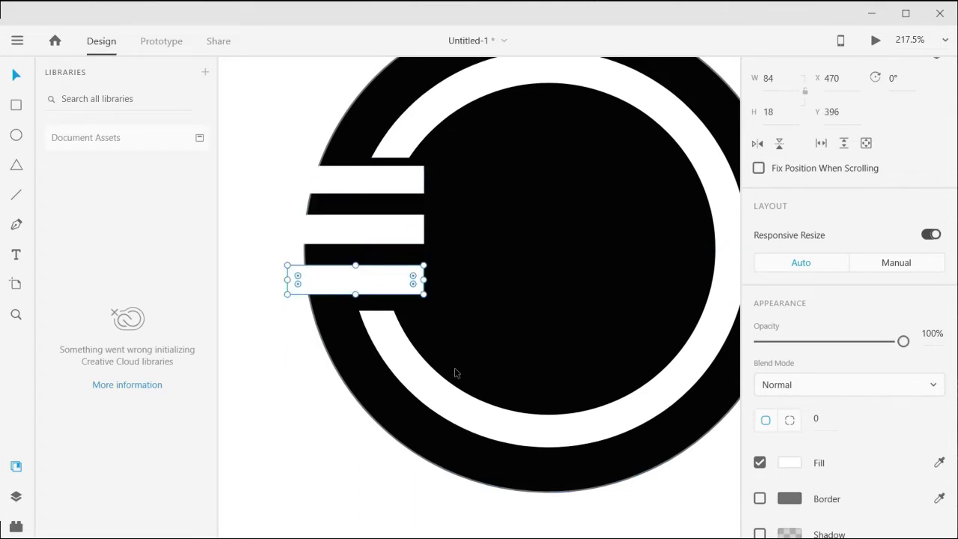
scroll(765, 462, "down", 2)
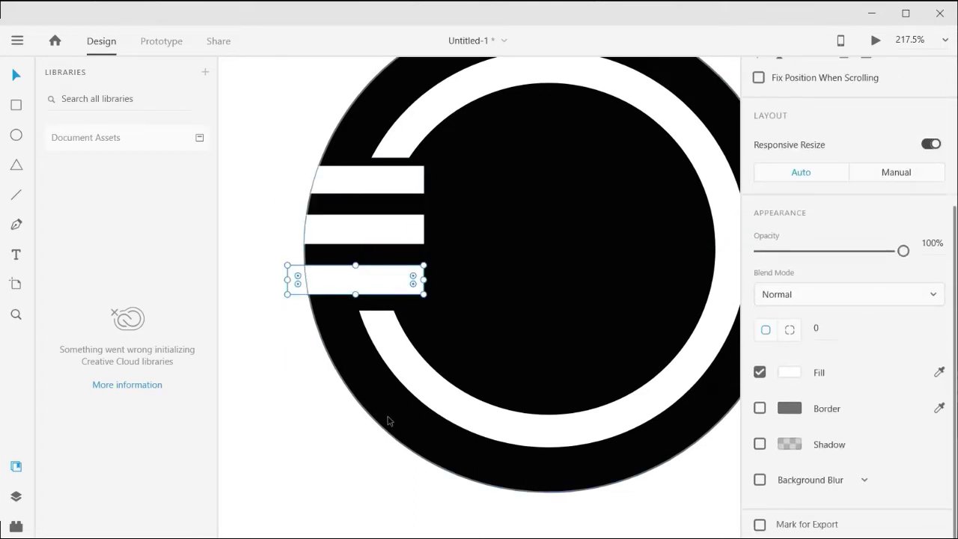
left_click(307, 461)
Turn on the artboard's 12-column layout grid and fade the #00FFFF columns to 7% opacity.
scroll(300, 337, "down", 8)
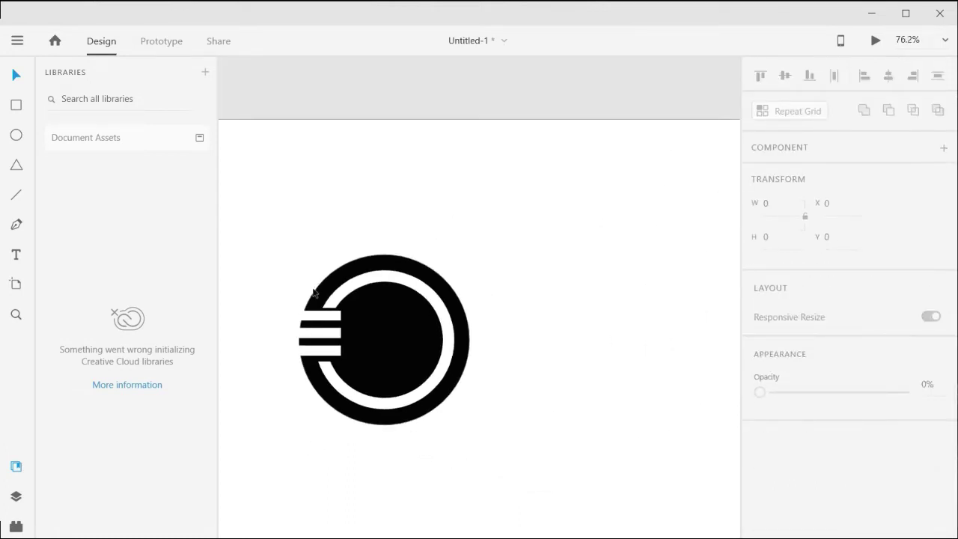
left_click(250, 196)
scroll(846, 337, "down", 2)
left_click(760, 507)
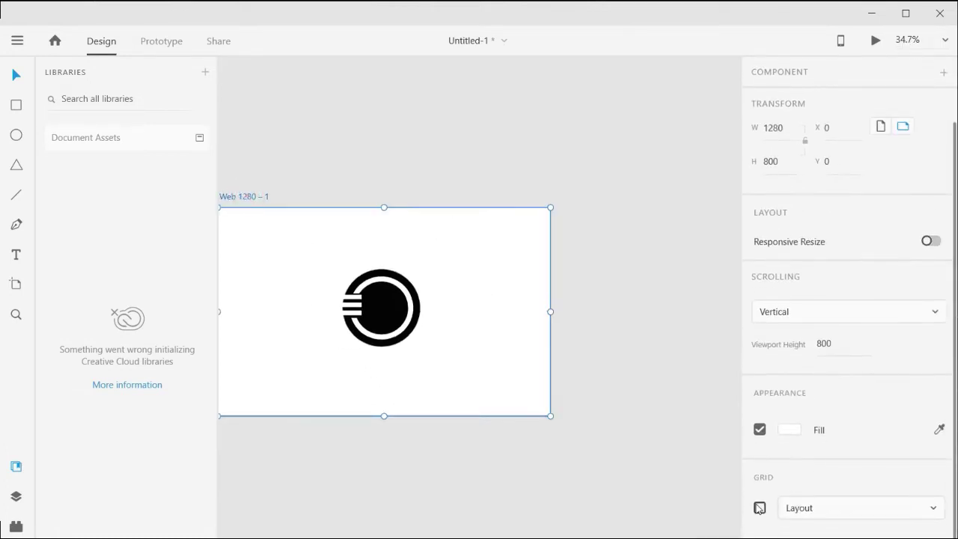
scroll(428, 455, "up", 5)
scroll(428, 455, "up", 2)
scroll(443, 457, "up", 2)
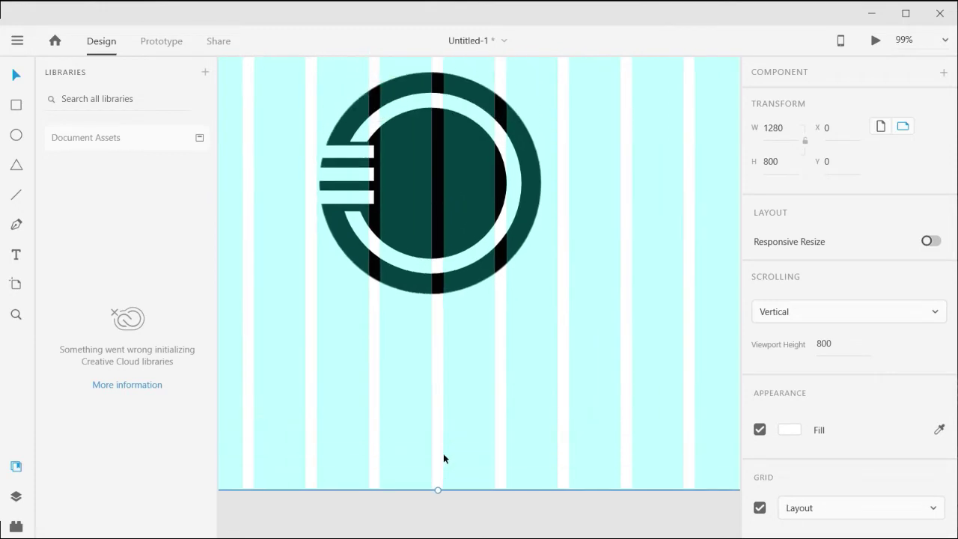
scroll(845, 475, "down", 3)
scroll(795, 480, "down", 2)
left_click(765, 337)
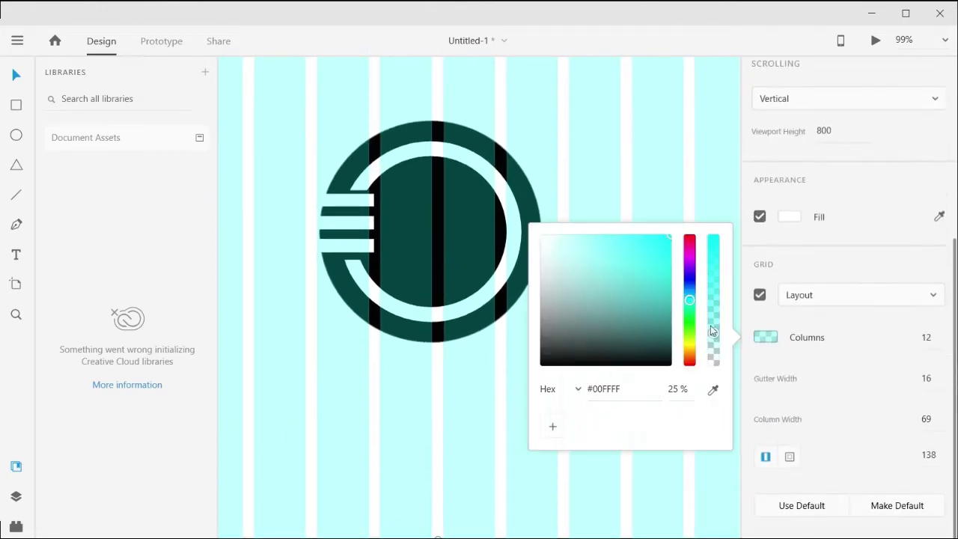
left_click_drag(714, 324, 717, 362)
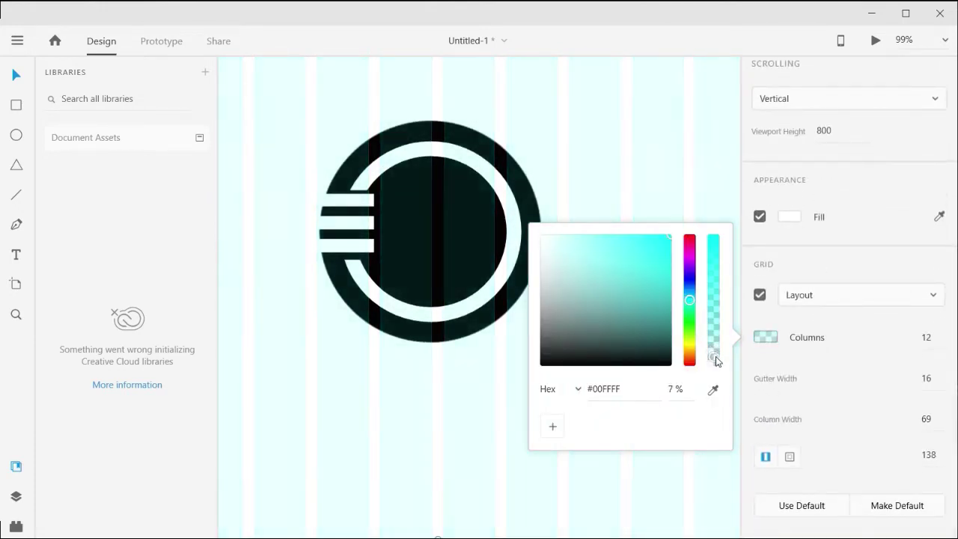
left_click(605, 477)
scroll(353, 240, "up", 3)
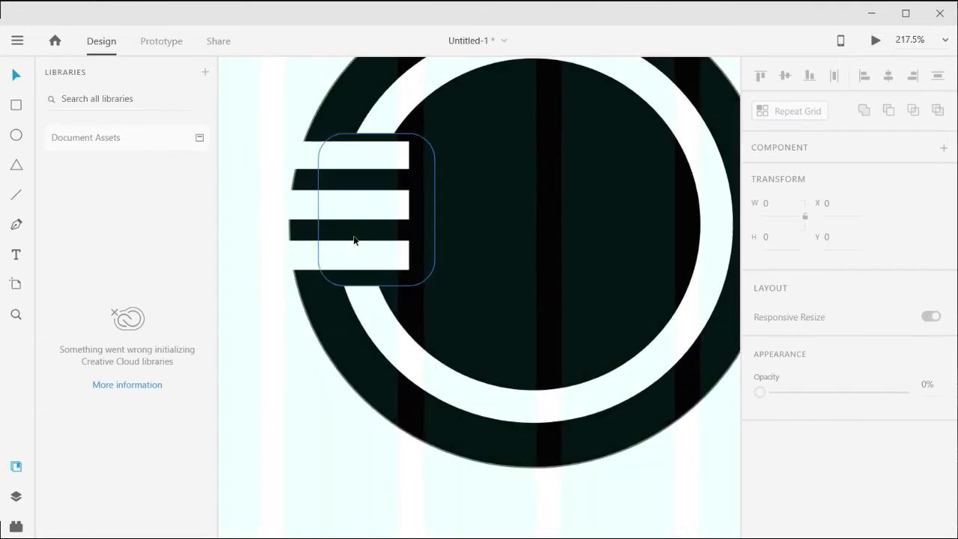
Rearrange the three white bars, lengthening the top one and realigning their positions.
left_click(384, 154)
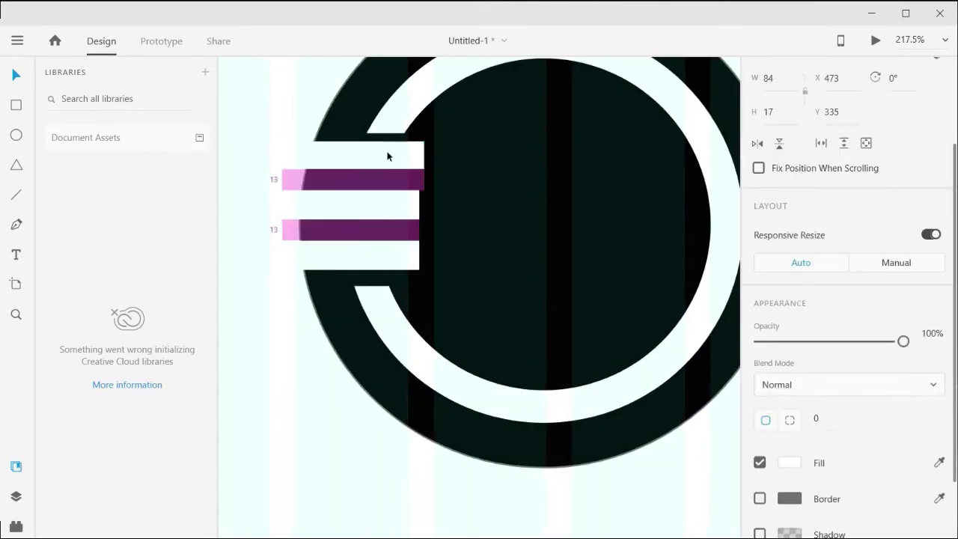
left_click_drag(387, 156, 371, 259)
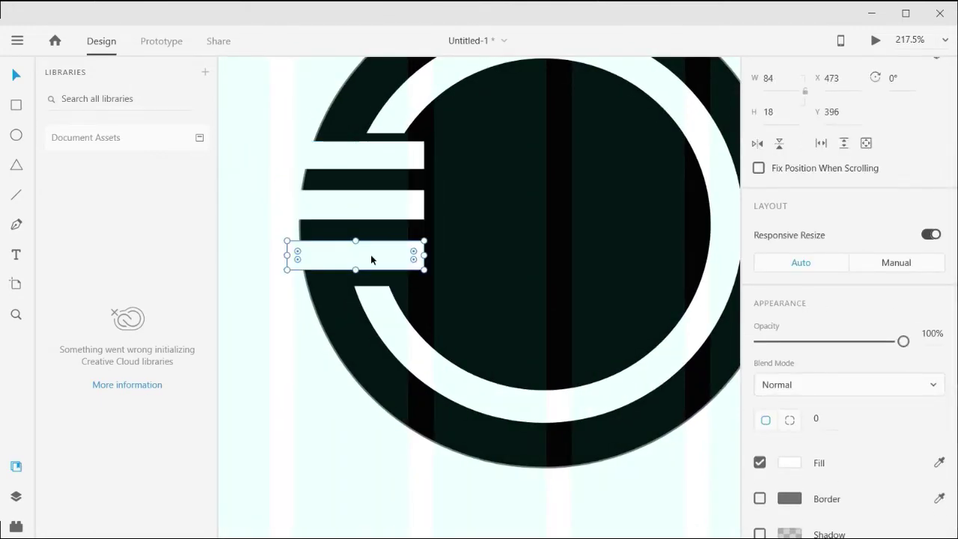
mouse_move(401, 259)
left_mouse_down()
mouse_move(385, 158)
mouse_move(435, 155)
left_mouse_up()
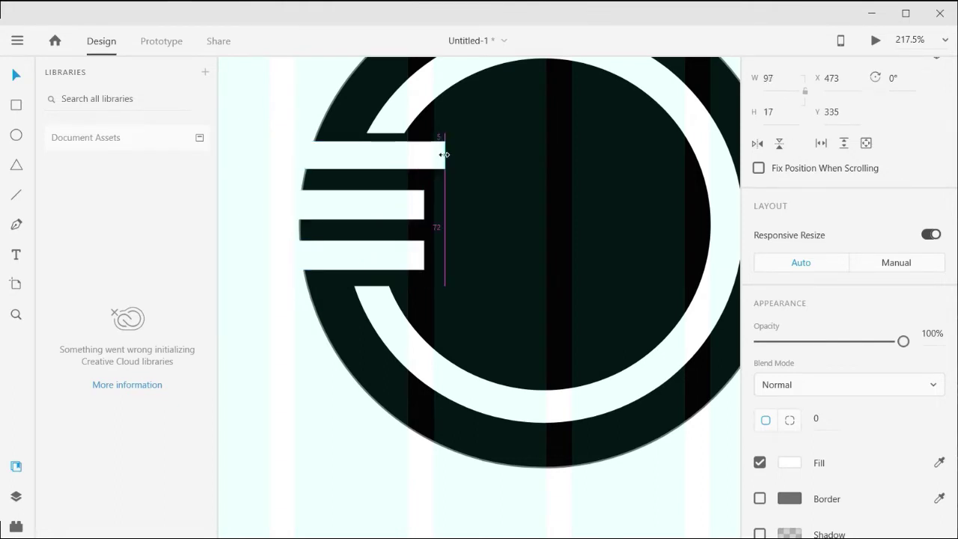
left_click_drag(399, 203, 385, 203)
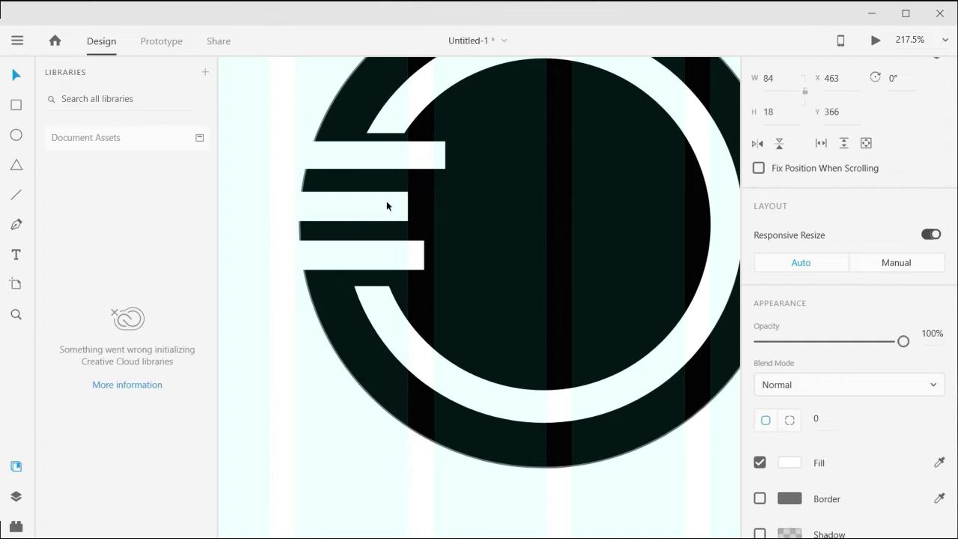
left_click(396, 253)
left_click(432, 158)
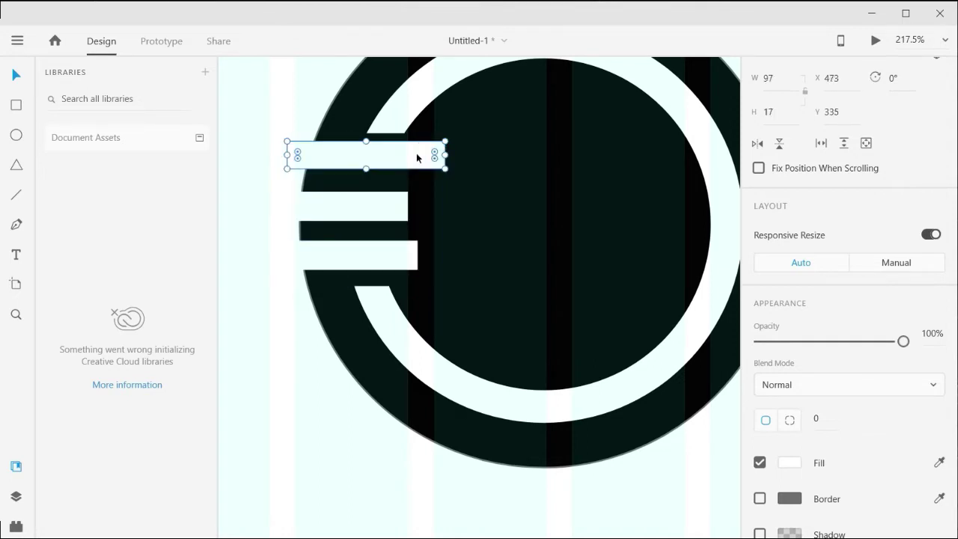
left_click_drag(416, 157, 401, 155)
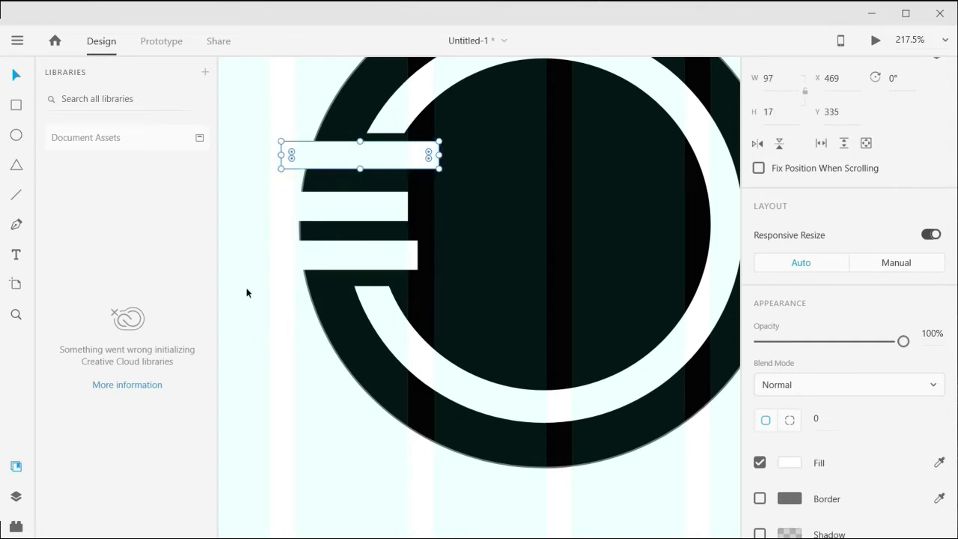
left_click(343, 206)
left_click_drag(346, 206, 349, 204)
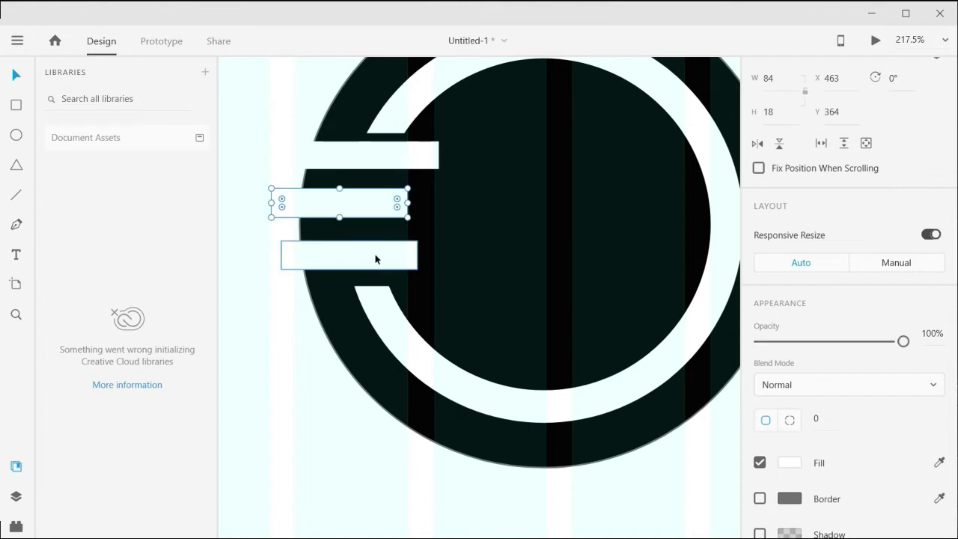
left_click_drag(376, 262, 371, 260)
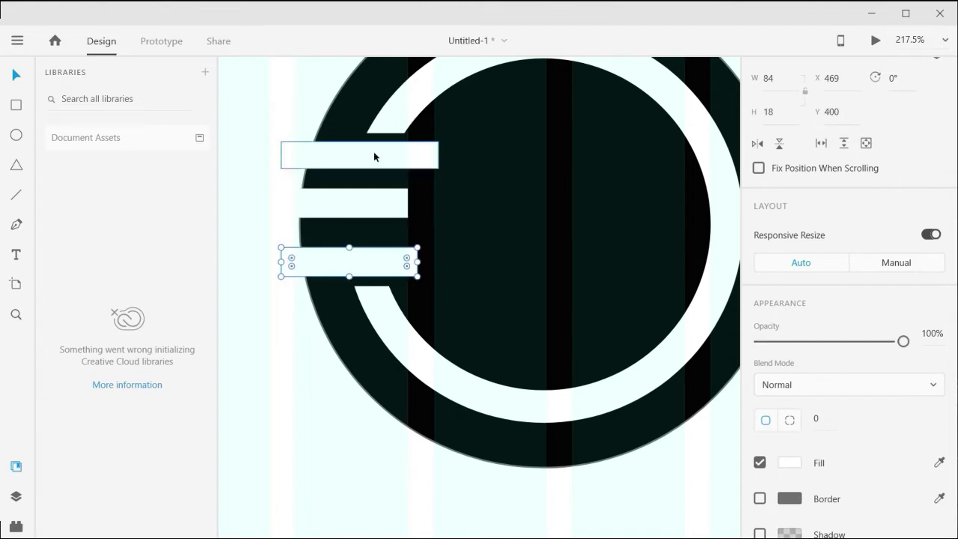
left_click_drag(373, 151, 373, 154)
left_click_drag(373, 206, 371, 214)
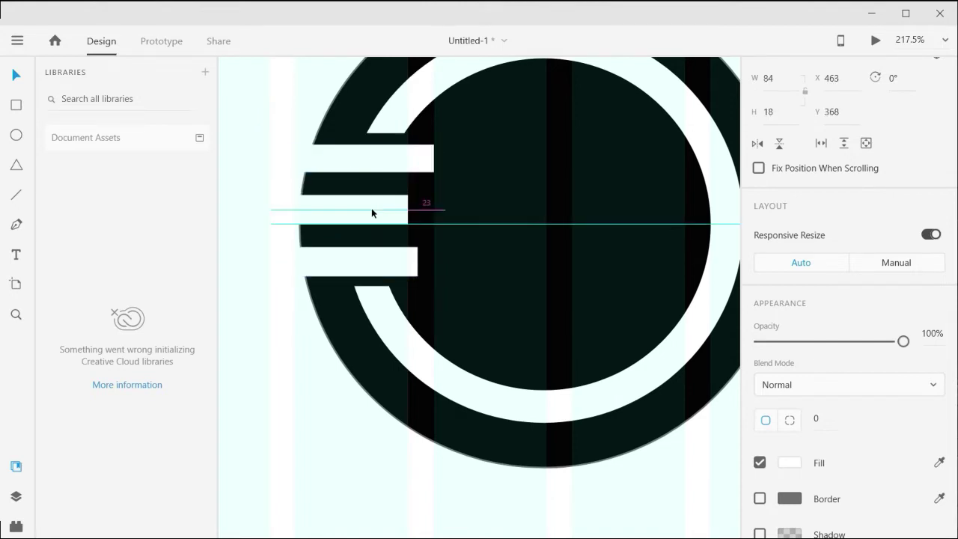
Thin the top, middle and bottom bars to height 16.
left_click(385, 155)
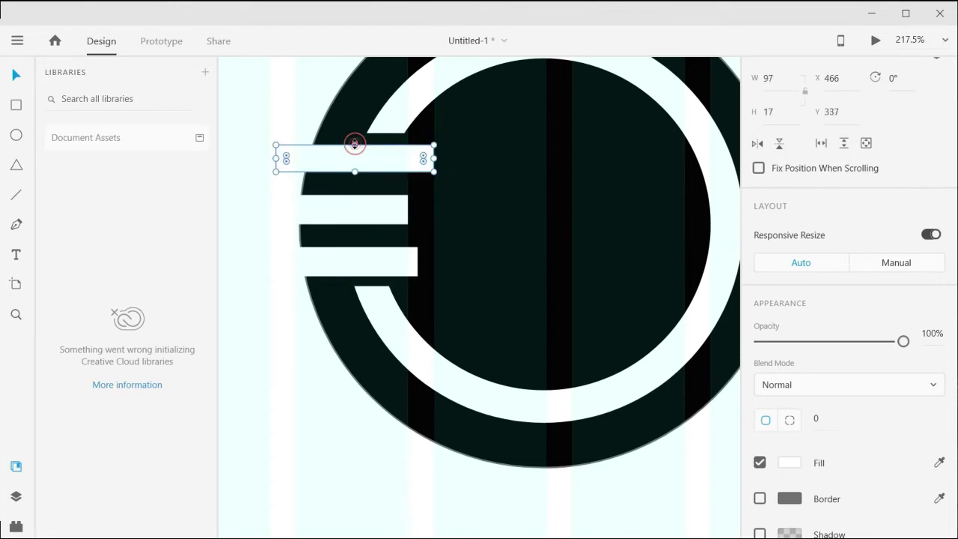
left_click_drag(355, 144, 355, 147)
left_click(345, 199)
left_click_drag(338, 195, 340, 198)
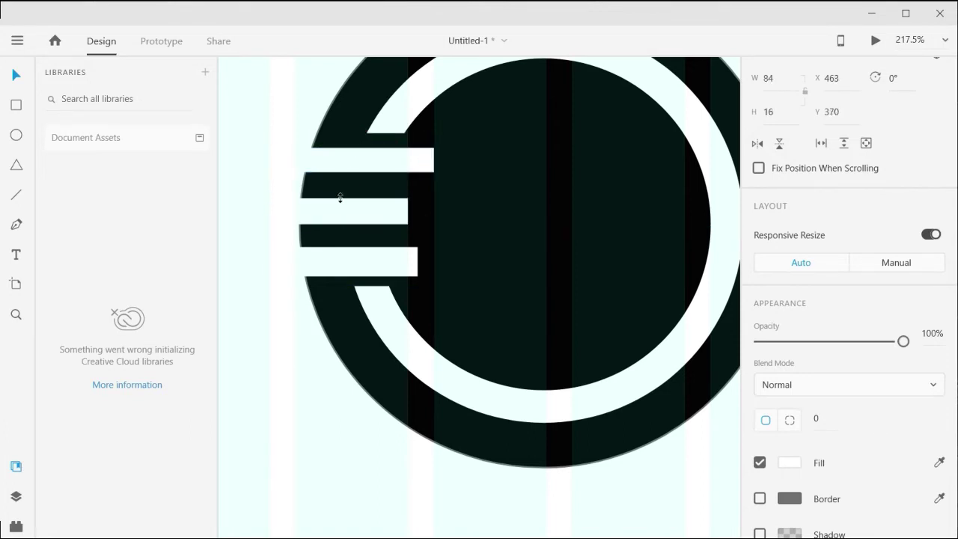
left_click(347, 256)
left_click_drag(349, 247, 349, 252)
Round the ends of all three bars with an 8 corner radius.
left_click(416, 153)
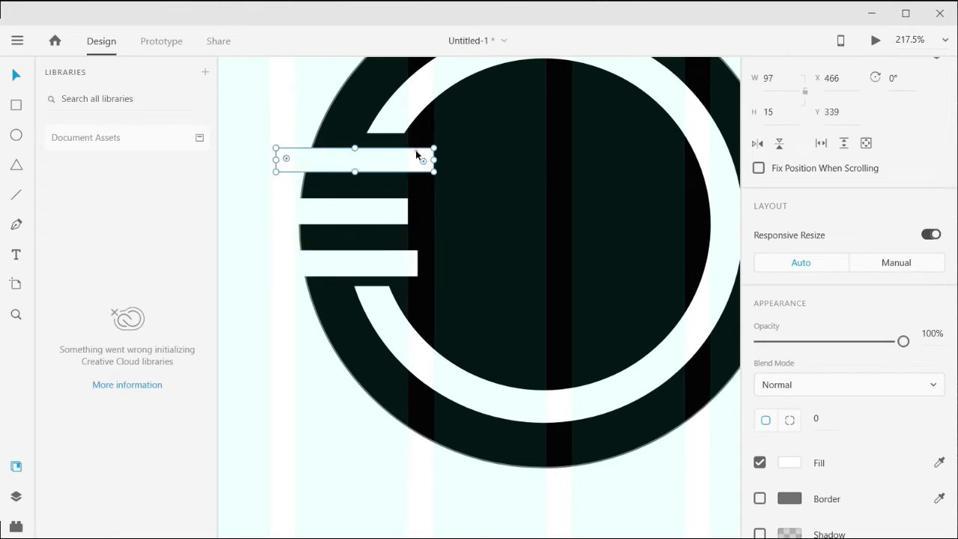
left_click_drag(422, 163, 415, 162)
left_click(364, 211)
left_click_drag(400, 211, 395, 211)
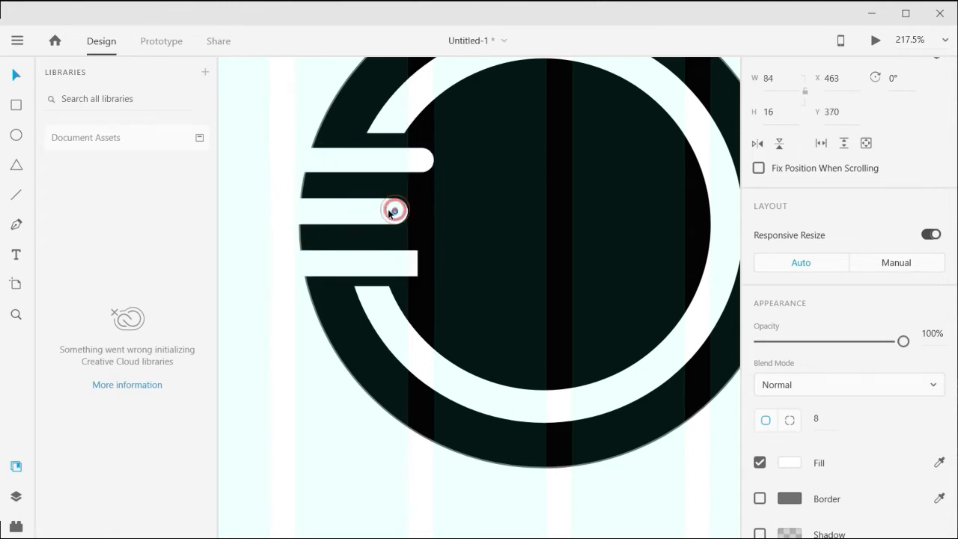
left_click(386, 267)
left_click_drag(405, 263, 400, 263)
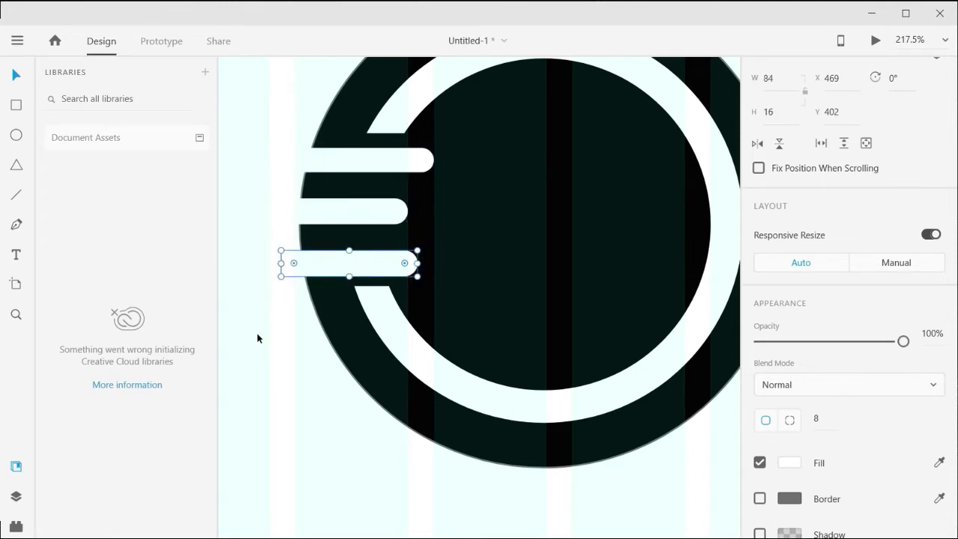
Alt-drag copies of the rounded middle bar into the gaps between the stripes.
left_click(343, 211)
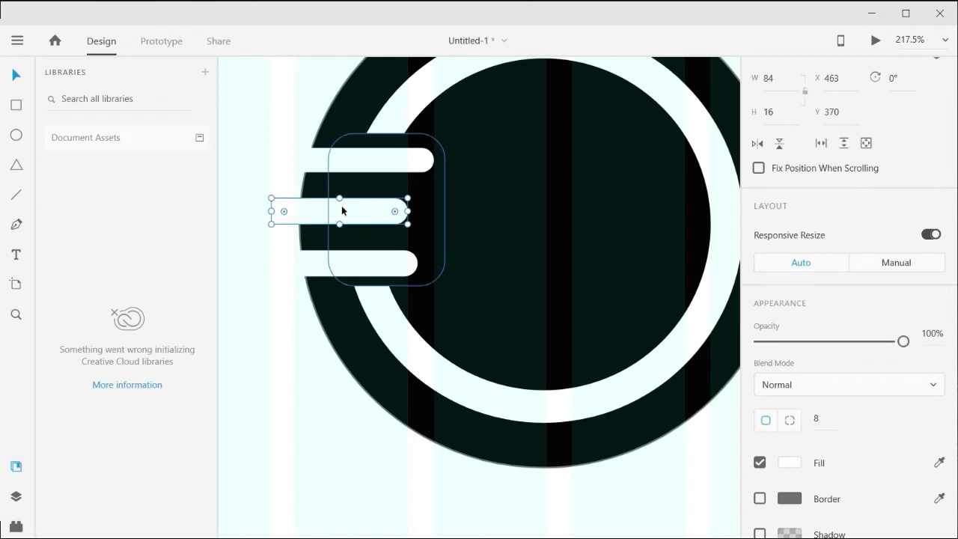
left_click_drag(345, 183, 346, 212)
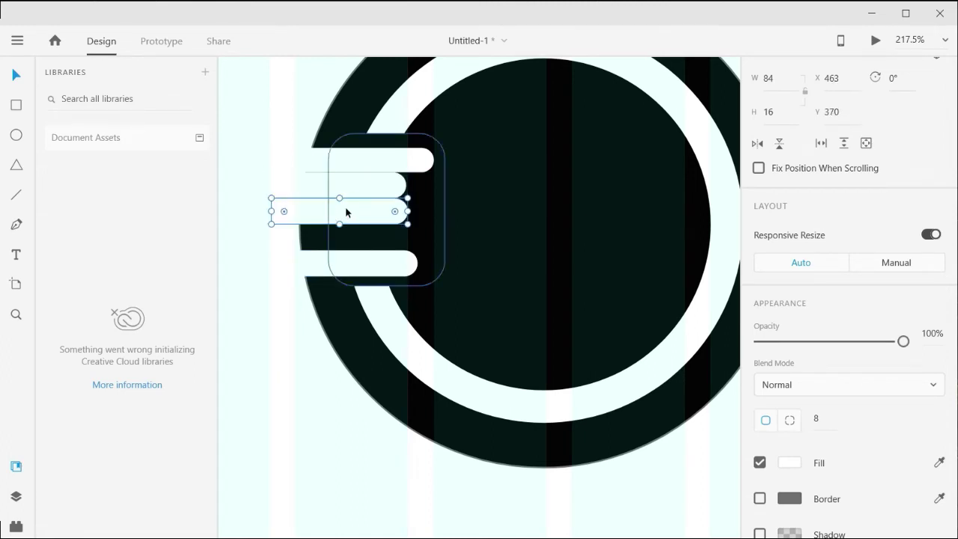
mouse_move(345, 212)
left_mouse_down()
mouse_move(327, 256)
mouse_move(337, 185)
left_mouse_up()
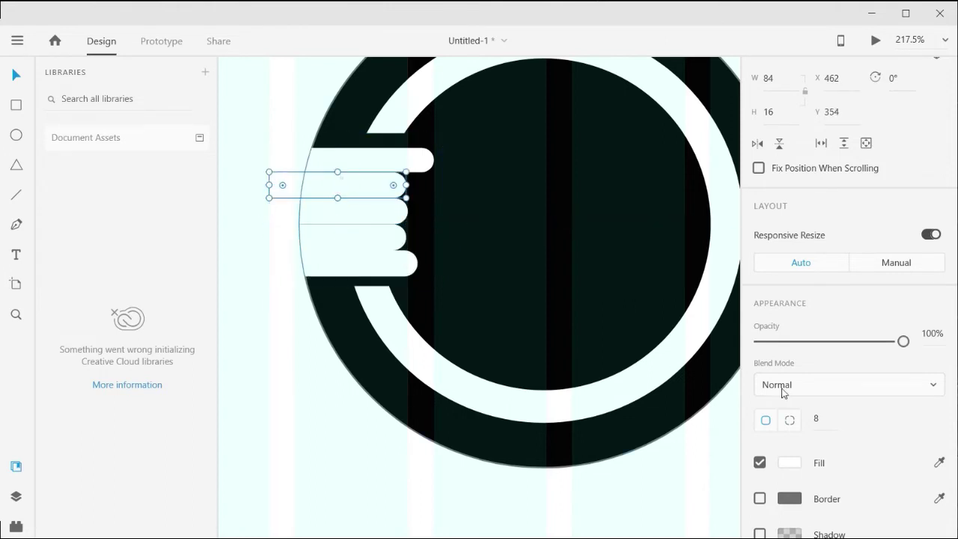
Fill the second and fourth stacked bars with black (#000000).
left_click(787, 464)
left_click(583, 454)
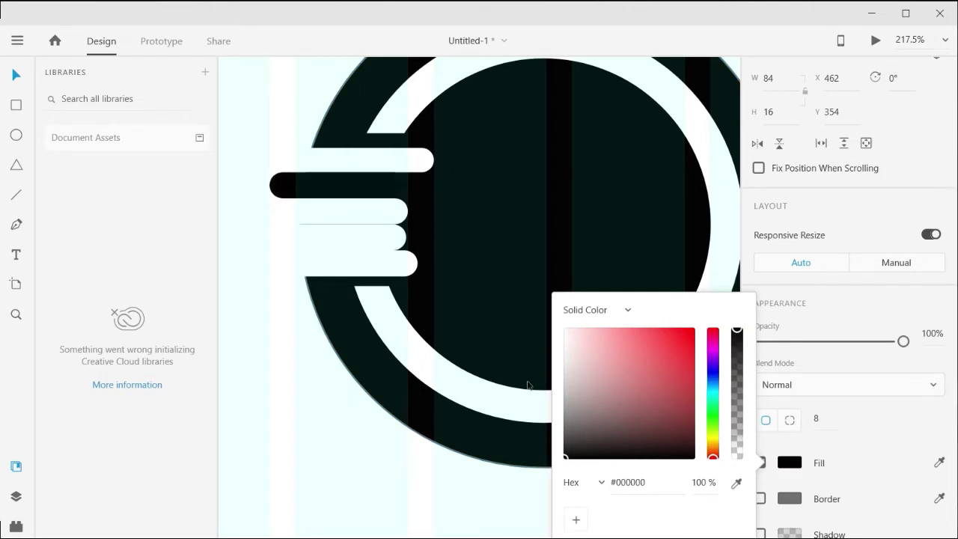
left_click(347, 238)
left_click(790, 463)
left_click(567, 457)
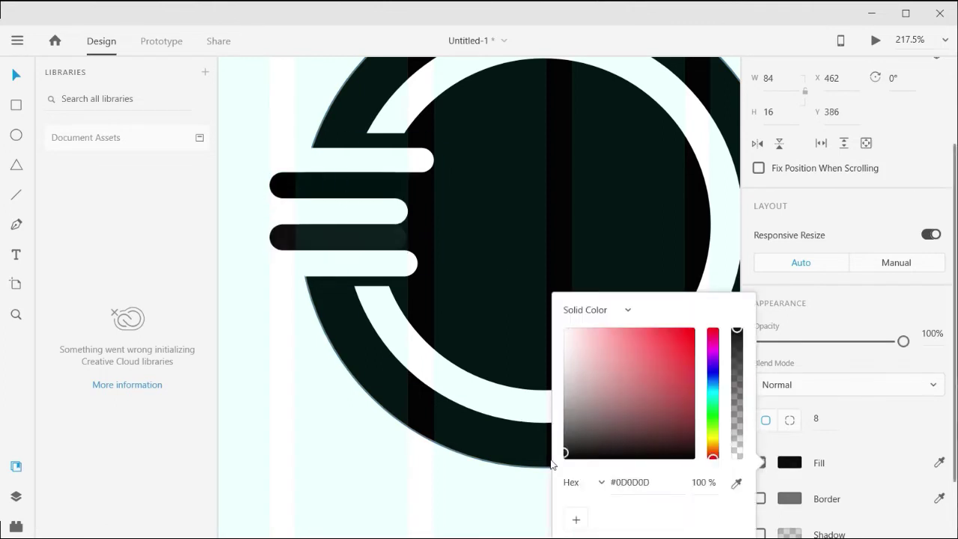
left_click(334, 497)
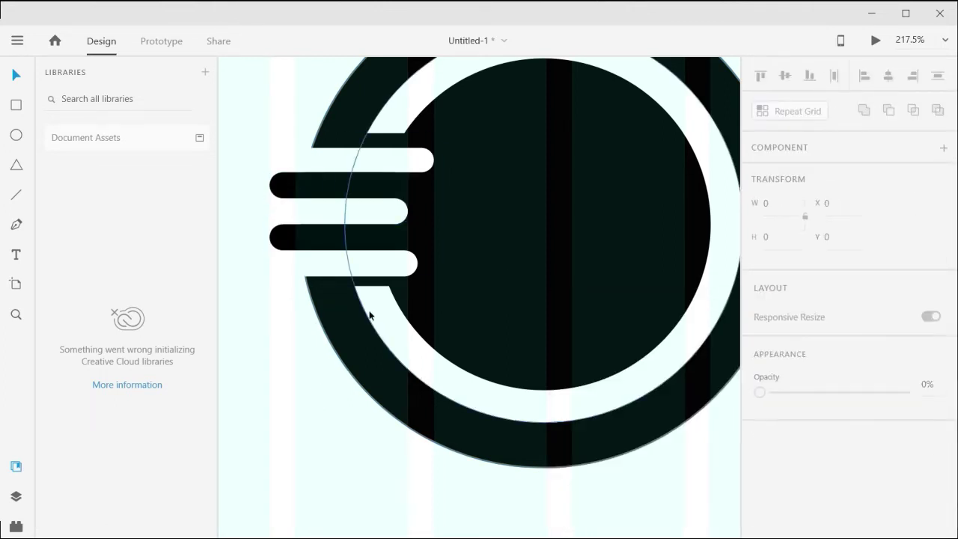
Stretch the upper black bar left to 100 wide and thicken the top white bar slightly.
left_click(363, 186)
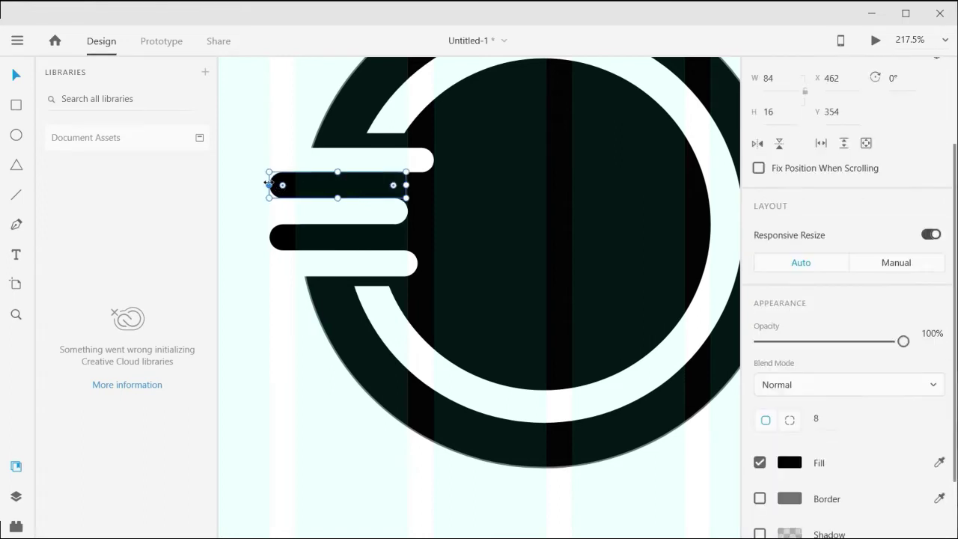
left_click_drag(270, 185, 252, 185)
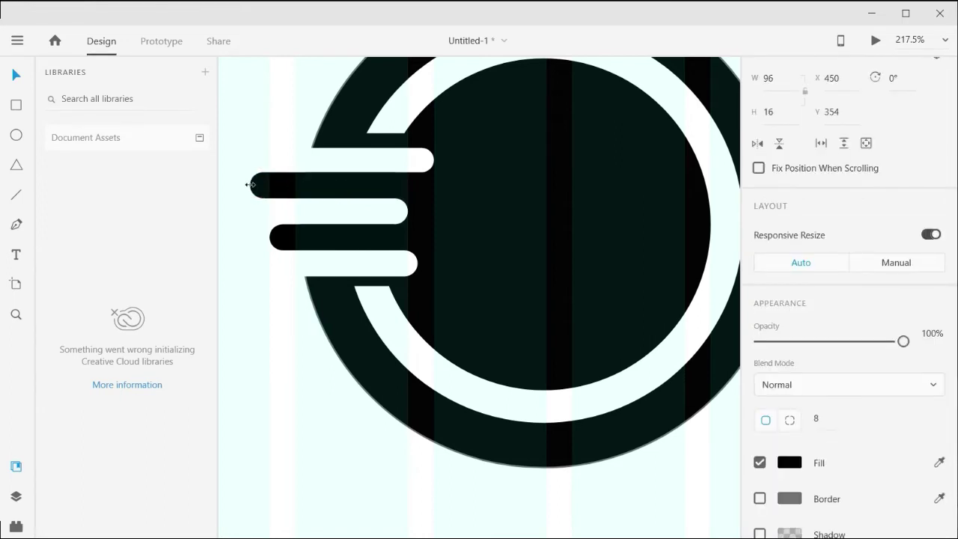
left_click_drag(244, 185, 244, 186)
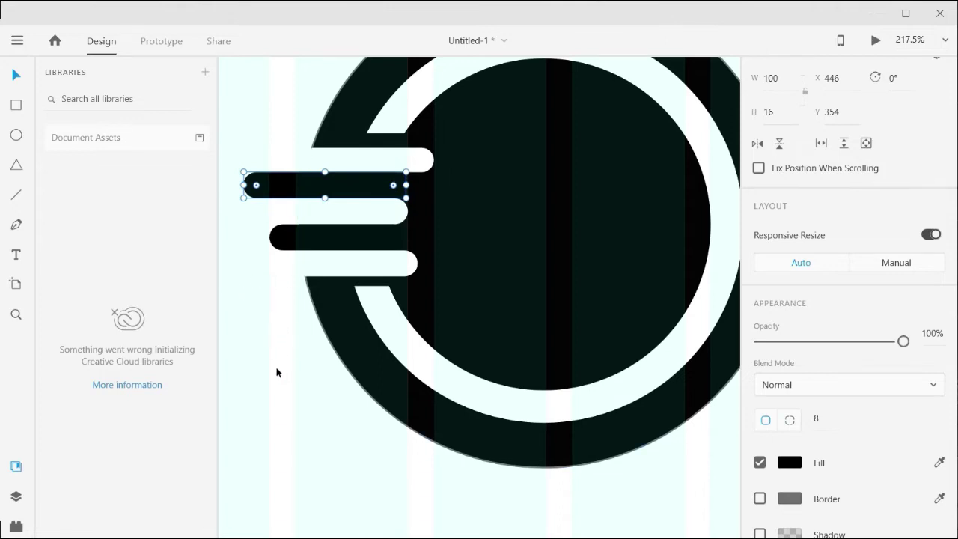
left_click(355, 160)
left_click_drag(356, 150, 355, 146)
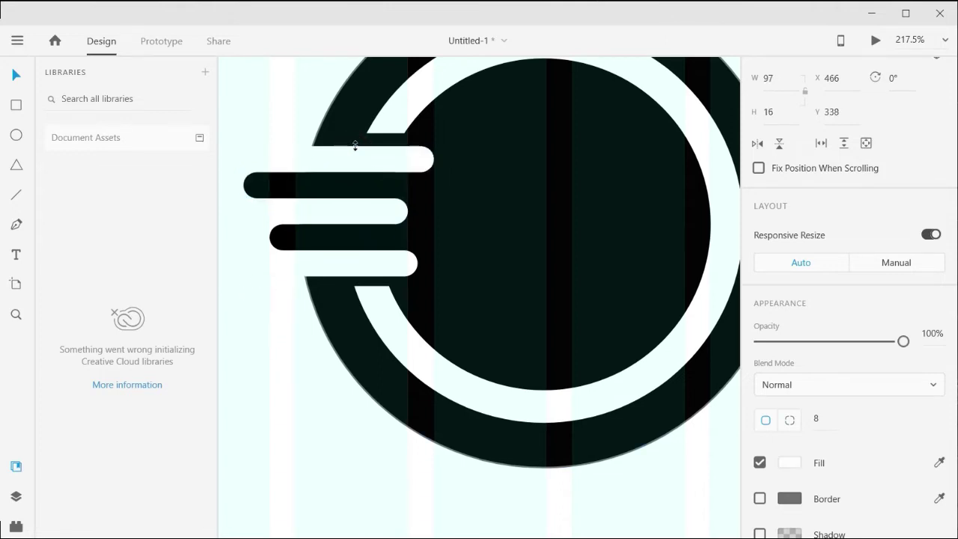
left_click(342, 270)
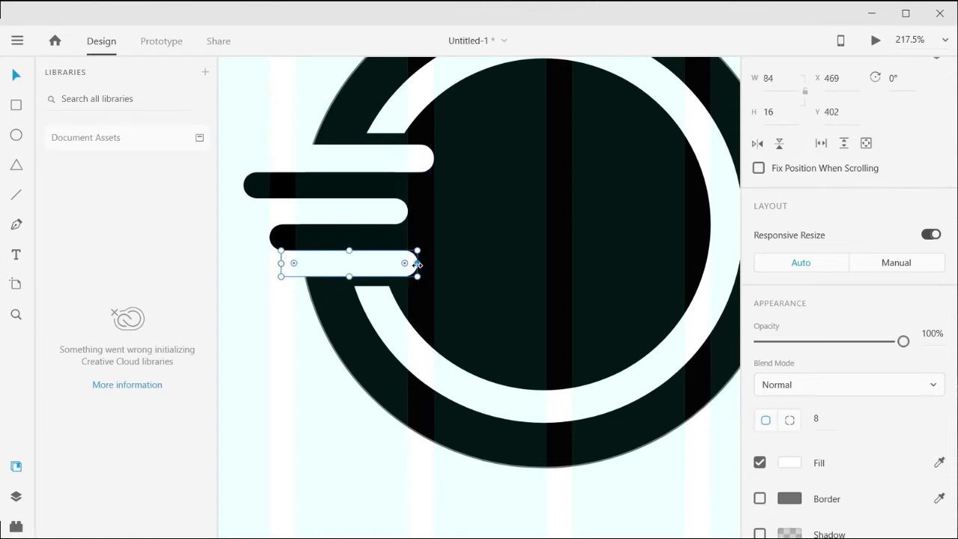
left_click(270, 372)
Hide the column layout grid on artboard Web 1280 – 1, then open a new browser tab.
scroll(322, 340, "down", 5)
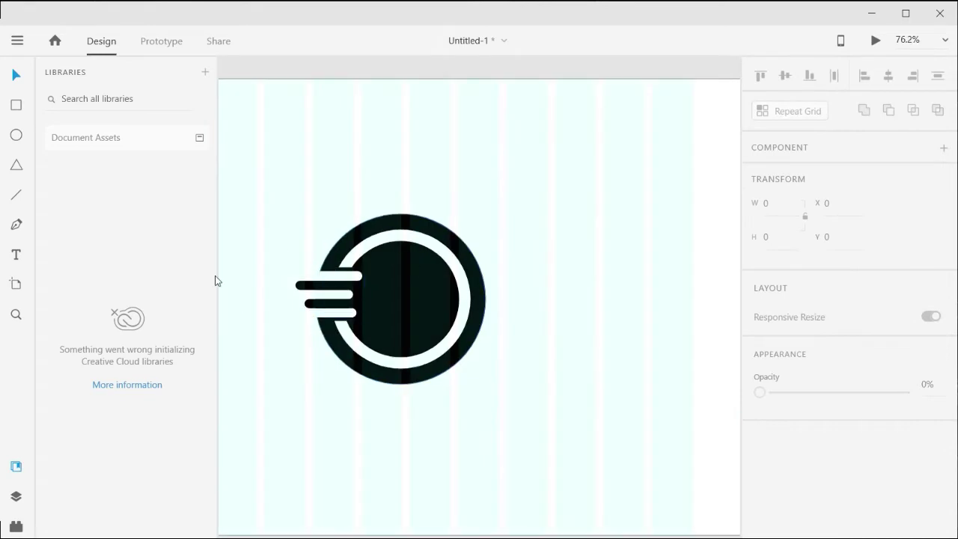
scroll(523, 328, "down", 2)
scroll(355, 307, "down", 3)
scroll(299, 206, "down", 1)
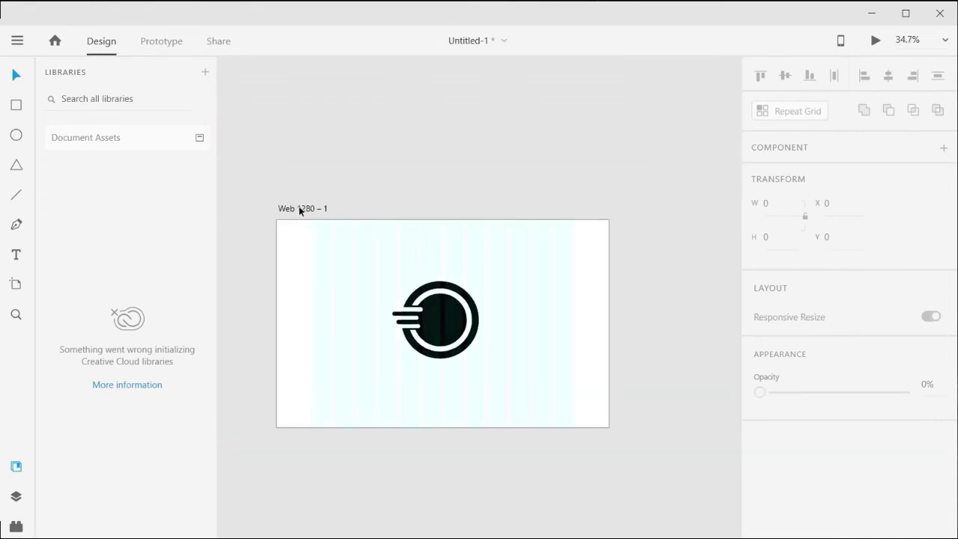
left_click(299, 207)
scroll(799, 376, "down", 3)
left_click(760, 295)
scroll(468, 343, "up", 2)
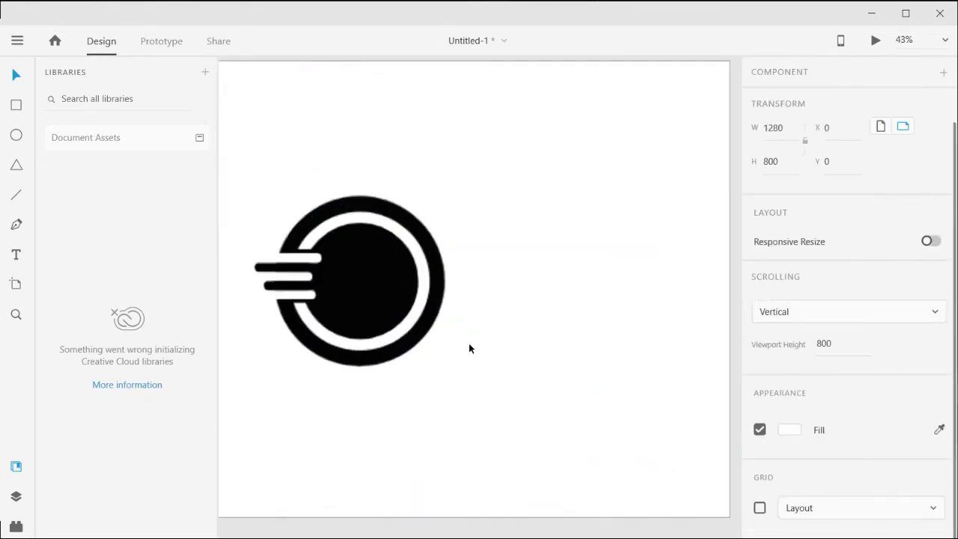
scroll(470, 346, "up", 2)
scroll(449, 359, "up", 1)
scroll(417, 383, "left", 1)
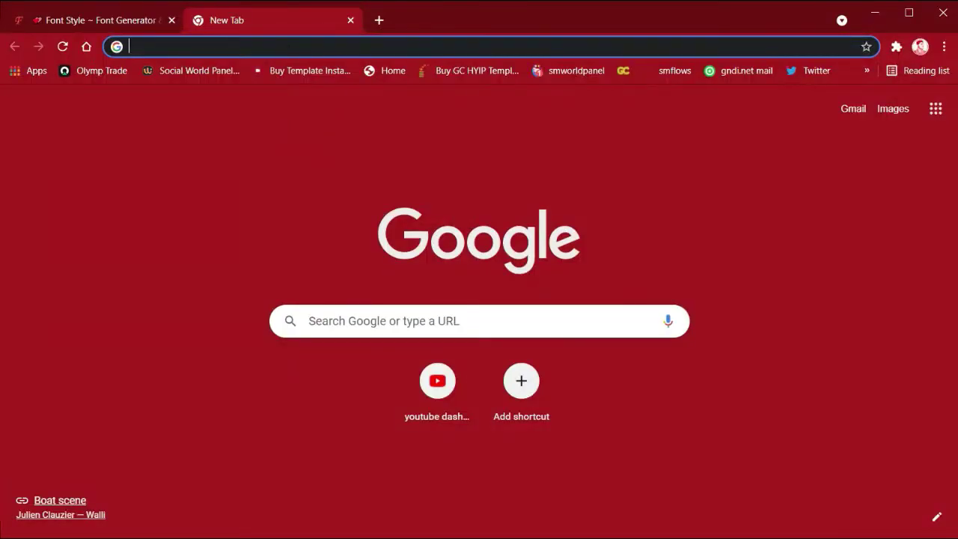
left_click(292, 46)
Search Google for 'font style' and open sarojmeher.com's Font Style generator.
type("font style")
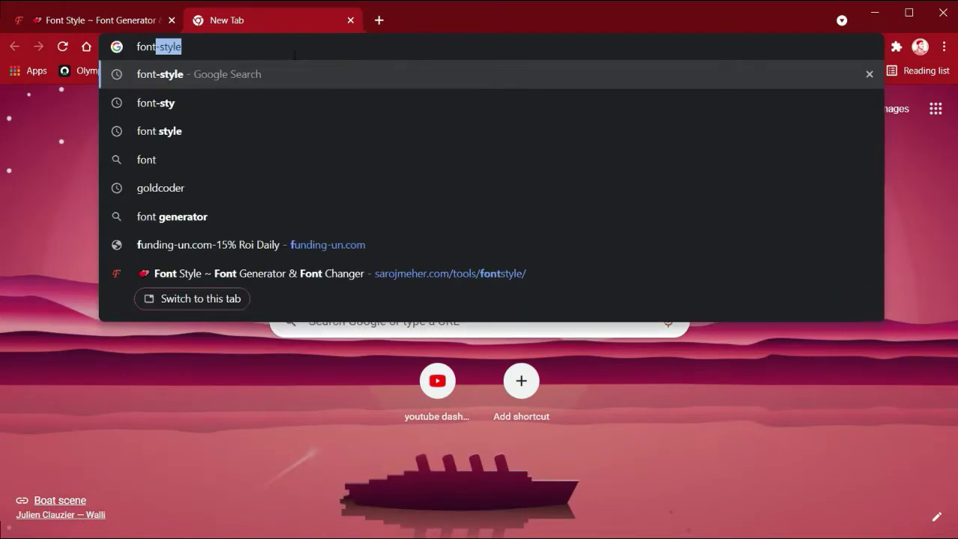
key("Return")
scroll(268, 186, "down", 2)
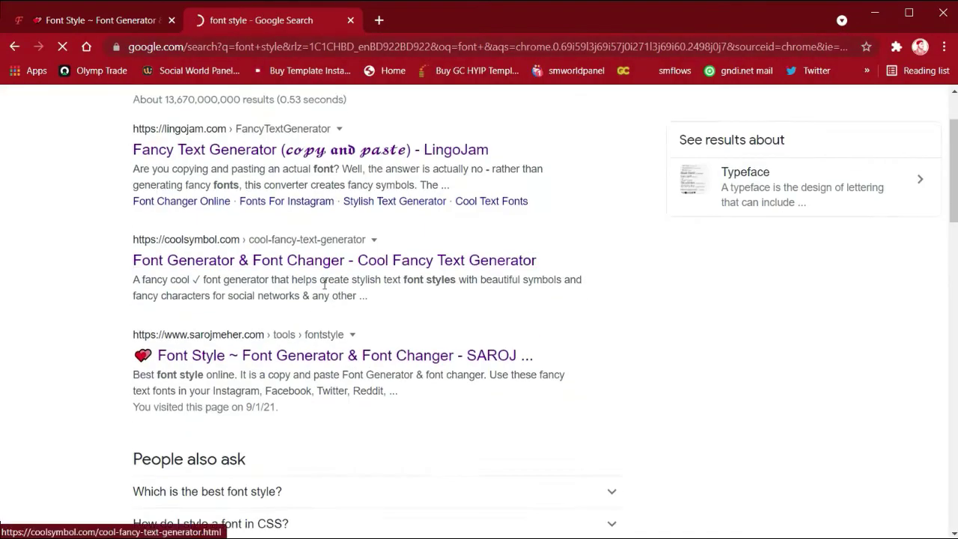
scroll(217, 214, "down", 2)
scroll(239, 240, "up", 2)
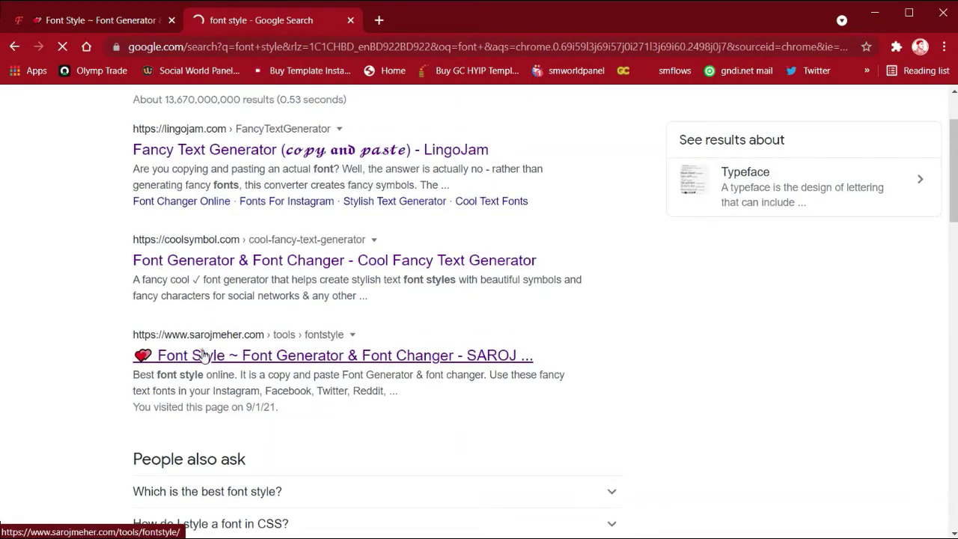
left_click(232, 365)
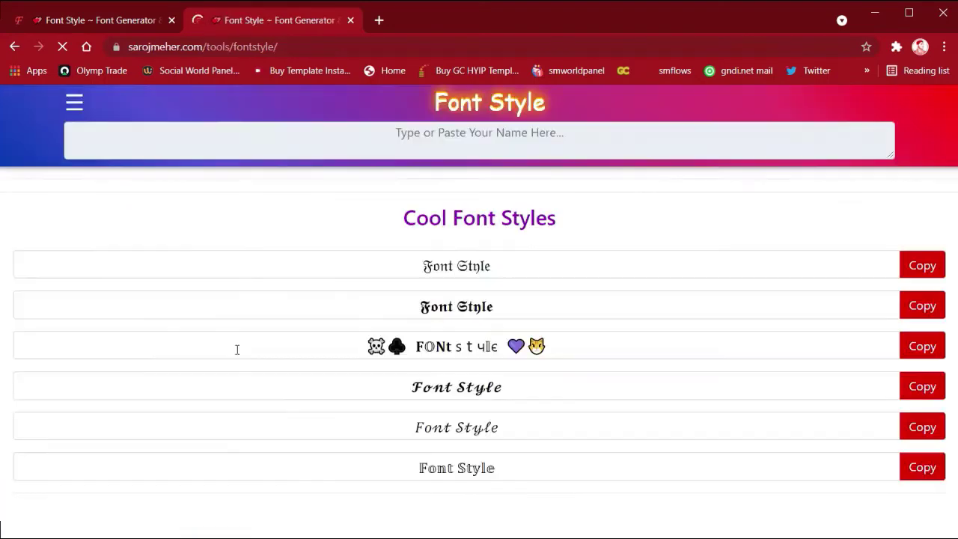
left_click(172, 20)
scroll(504, 333, "down", 3)
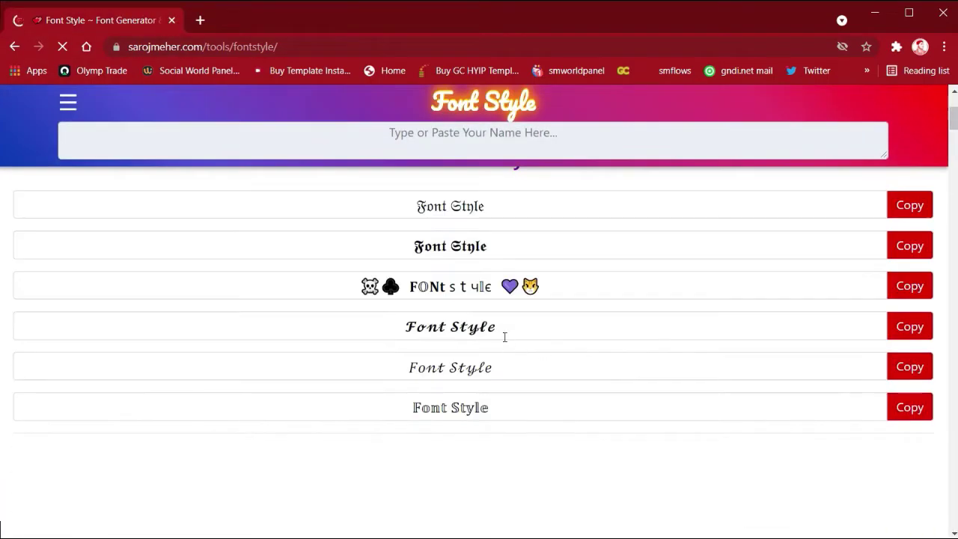
scroll(452, 235, "up", 3)
Generate 'sp' in fancy fonts and copy the second styled version.
left_click(426, 132)
type("sp")
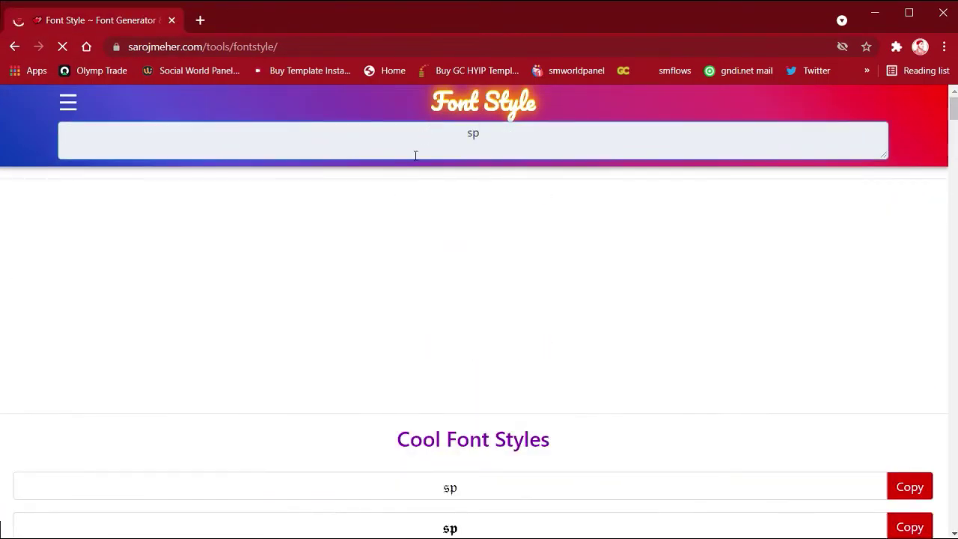
scroll(449, 299, "down", 3)
left_click(445, 246)
left_click(899, 249)
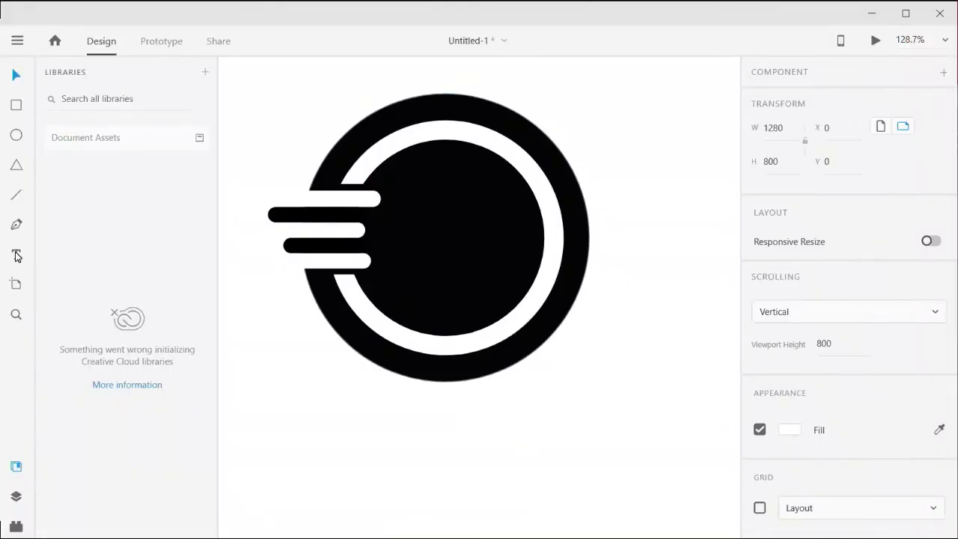
Paste the gothic 'sp' letters into a new text box inside the black circle.
left_click(16, 255)
left_click_drag(477, 264, 414, 183)
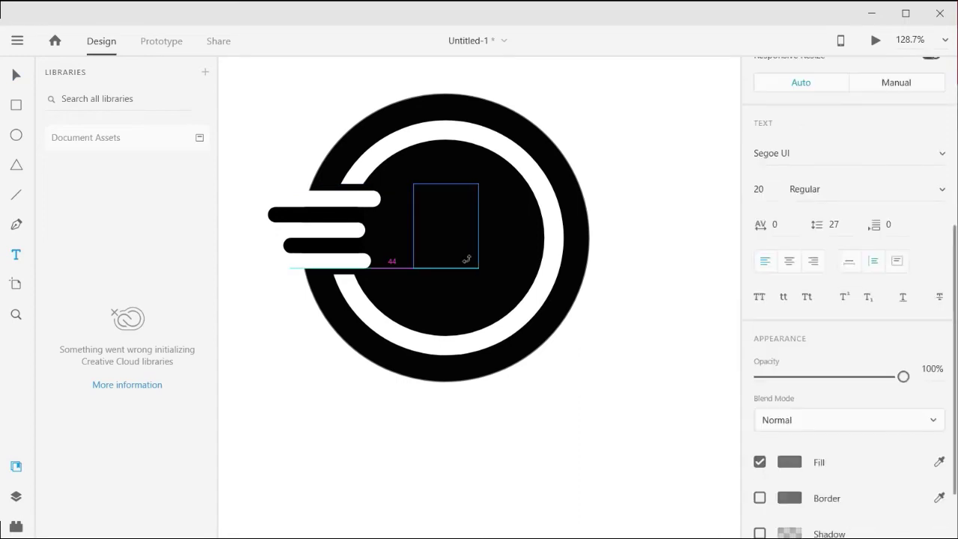
key("ctrl+v")
key("Escape")
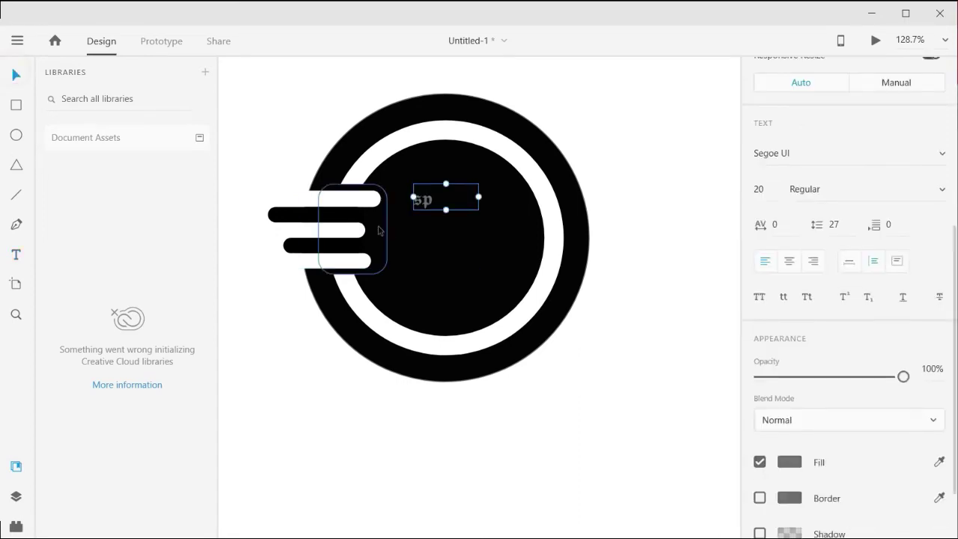
left_click_drag(437, 194, 439, 223)
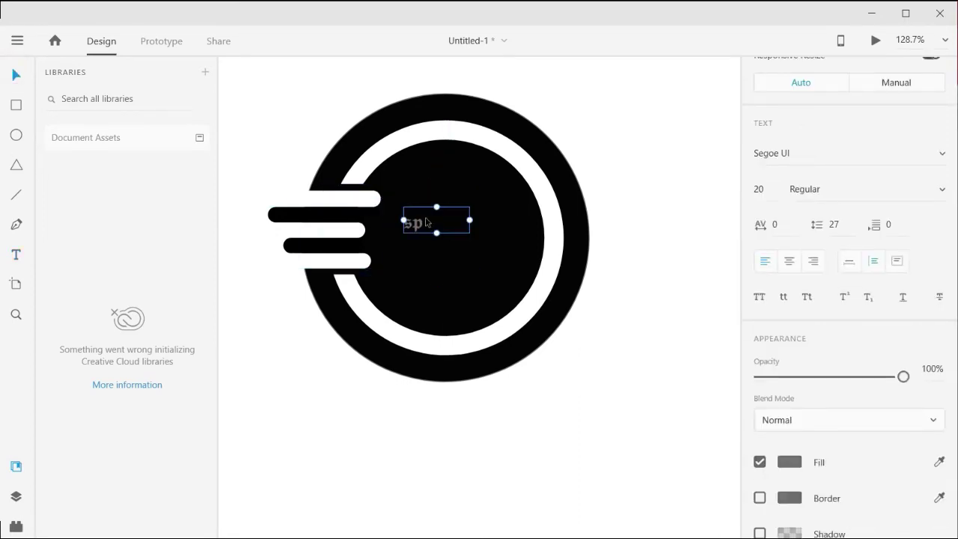
Set the 'sp' text to font size 150 and centre it within the circle.
double_click(423, 221)
left_click(763, 190)
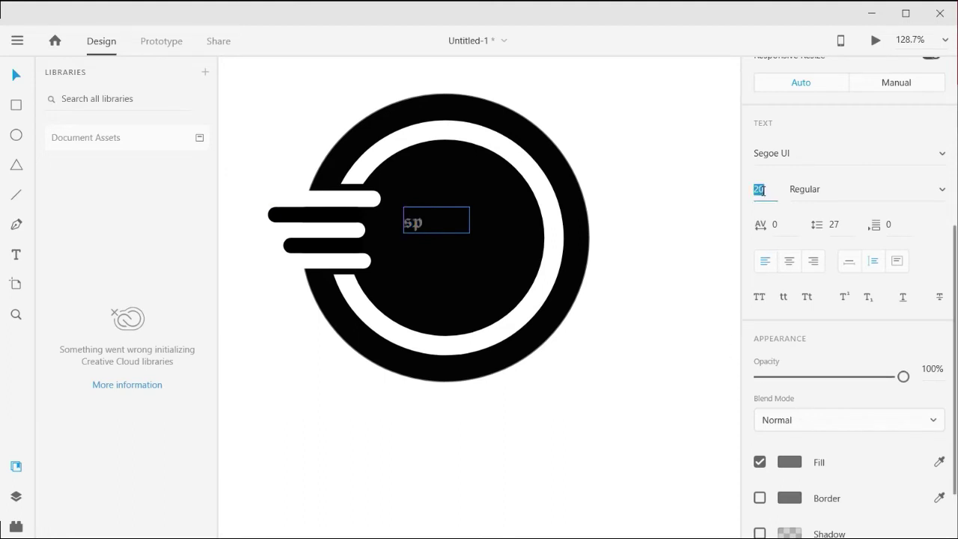
type("2")
key("Return")
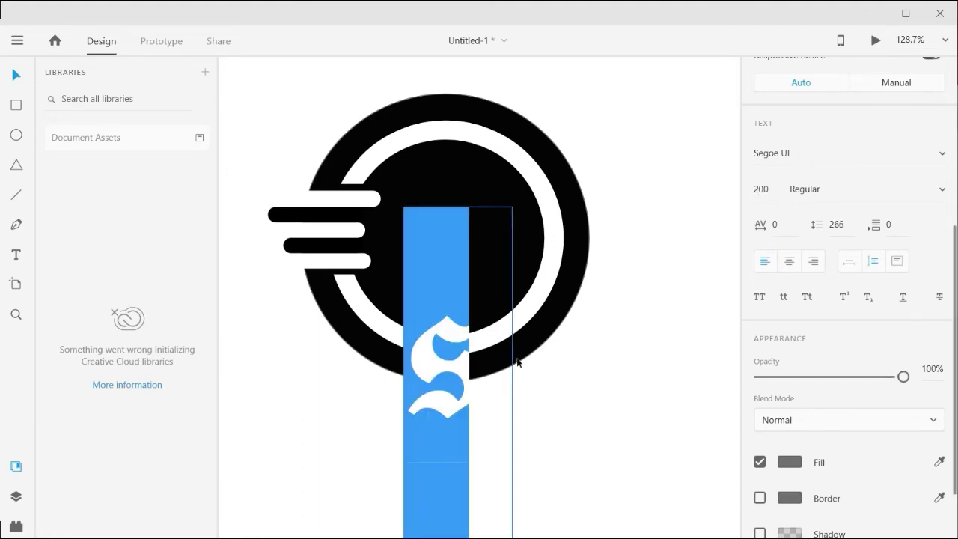
key("Escape")
left_click_drag(512, 463, 642, 449)
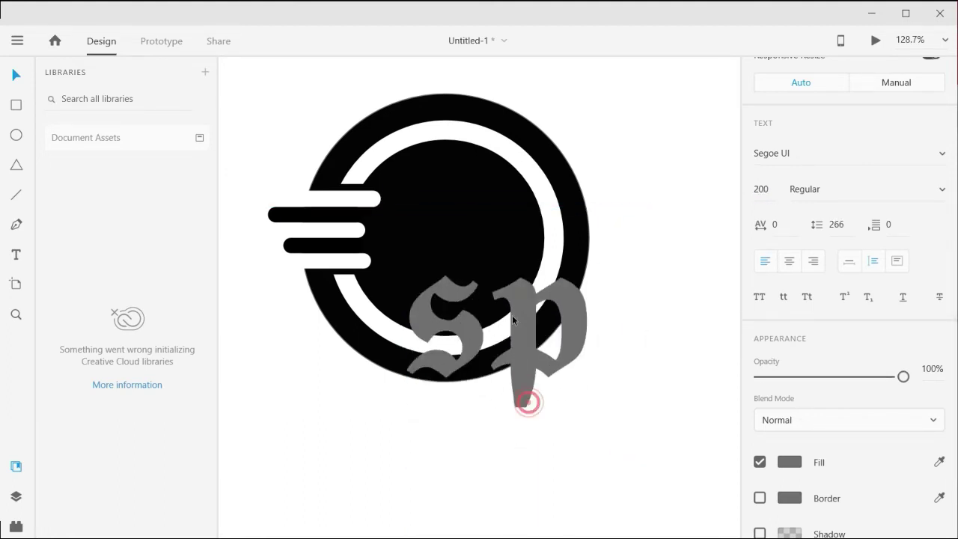
left_click_drag(526, 400, 480, 315)
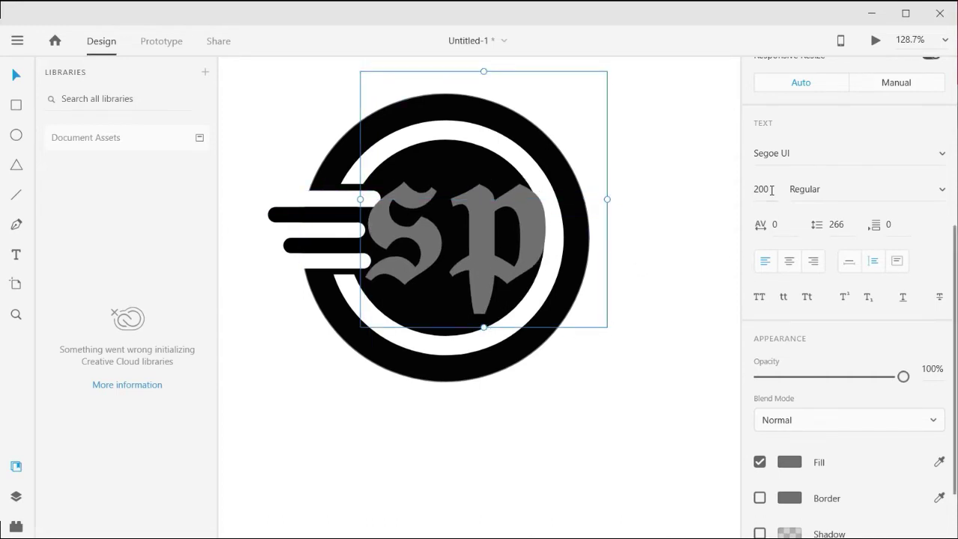
type("150")
key("Return")
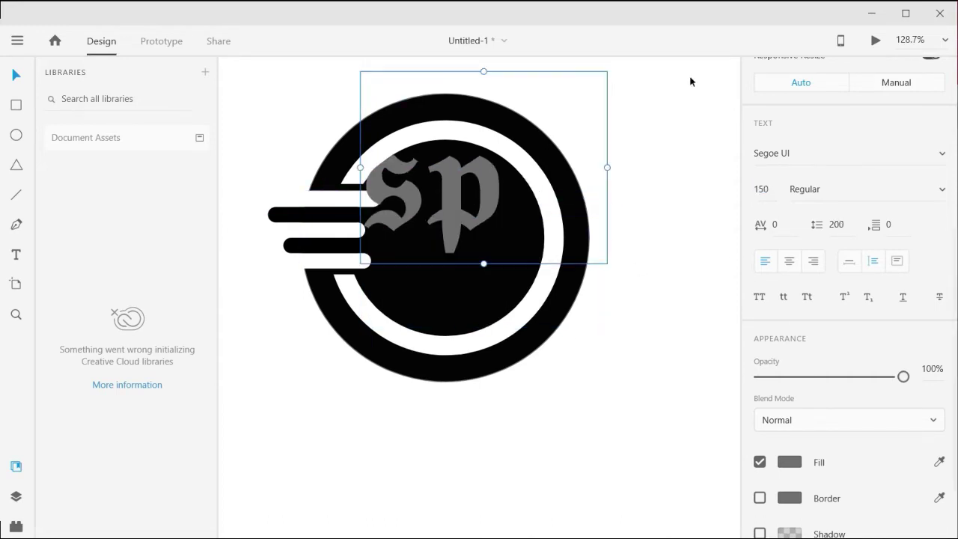
left_click_drag(477, 191, 487, 223)
Change the 'sp' text fill to white.
scroll(778, 404, "down", 2)
scroll(786, 373, "down", 1)
left_click(787, 372)
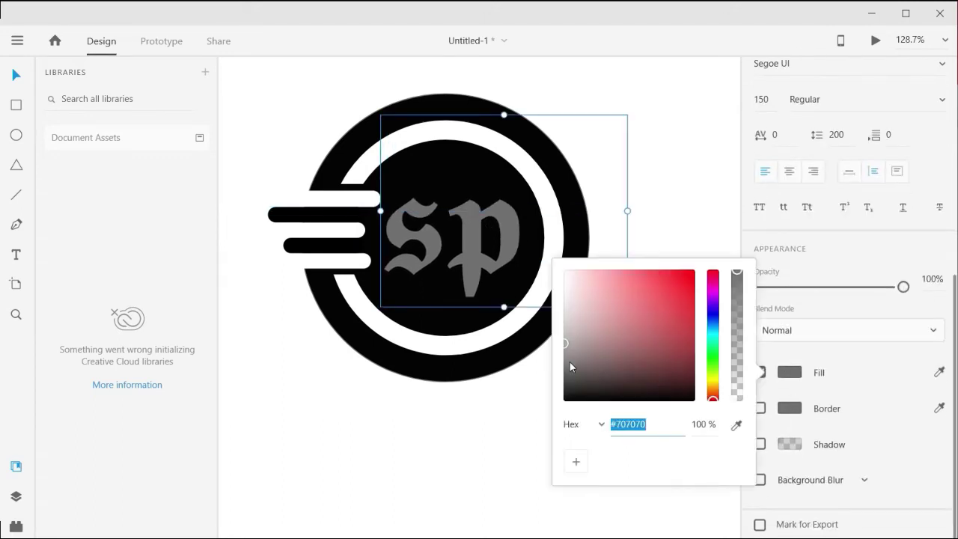
left_click(559, 271)
left_click(483, 471)
left_click(483, 470)
scroll(524, 359, "down", 1)
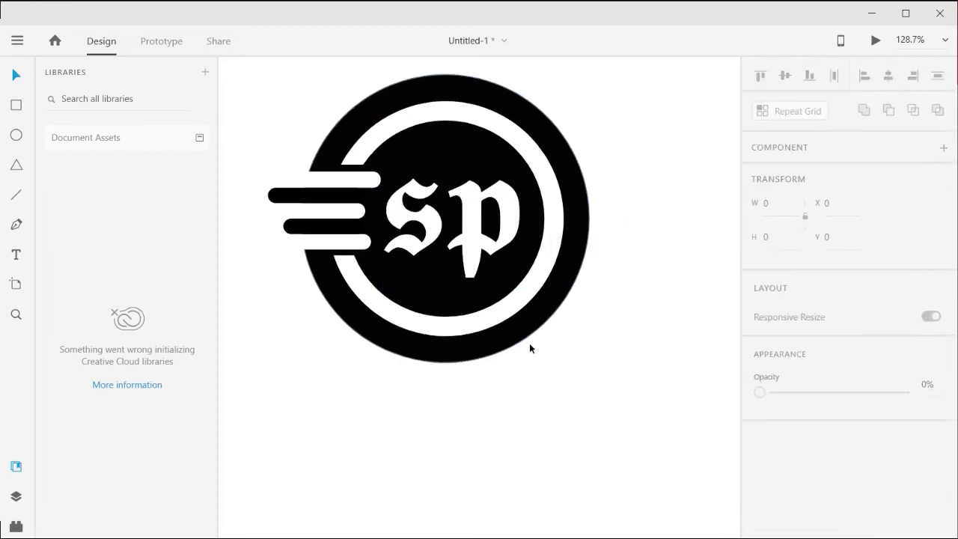
scroll(486, 340, "down", 1)
scroll(512, 336, "down", 3, "ctrl")
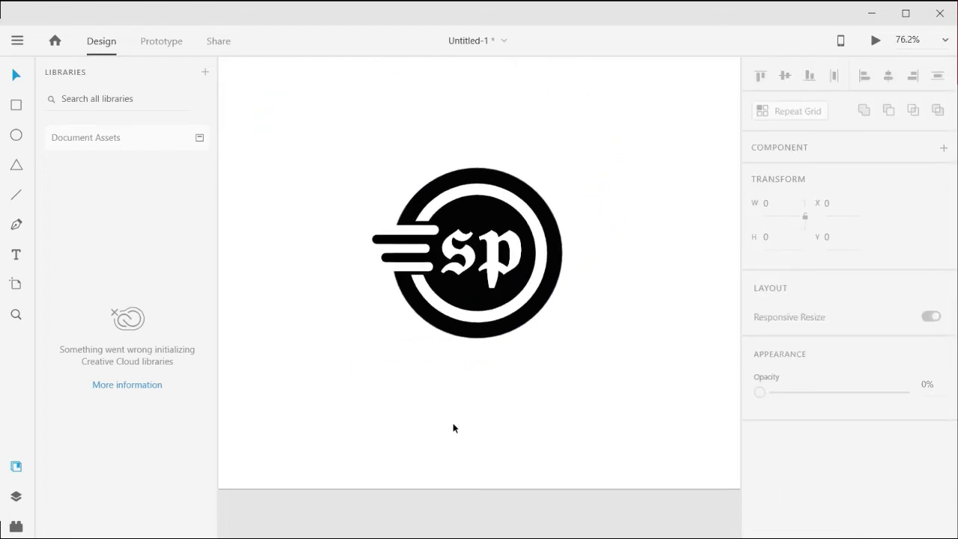
Draw a rectangle around the sp logo and remove its fill.
left_click(15, 105)
scroll(359, 193, "down", 4, "ctrl")
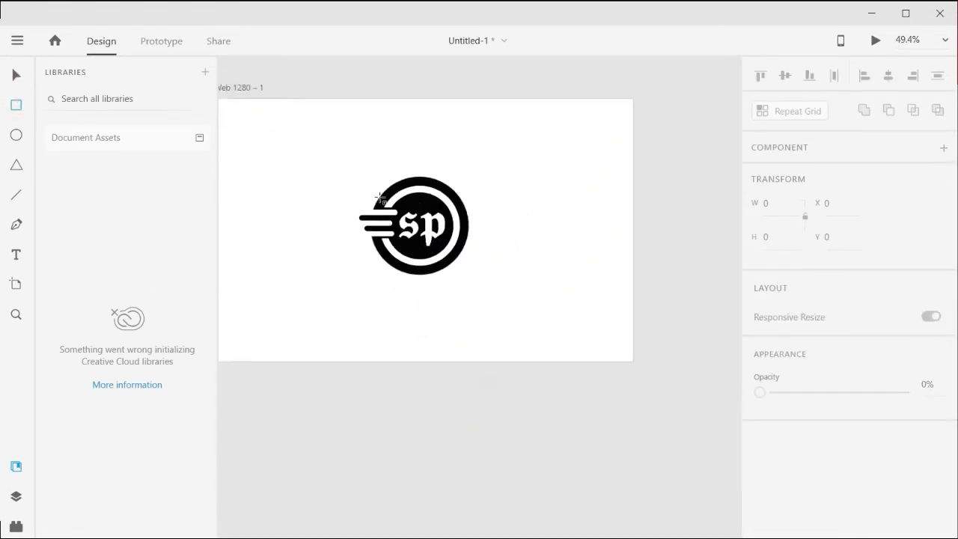
left_click_drag(320, 141, 516, 312)
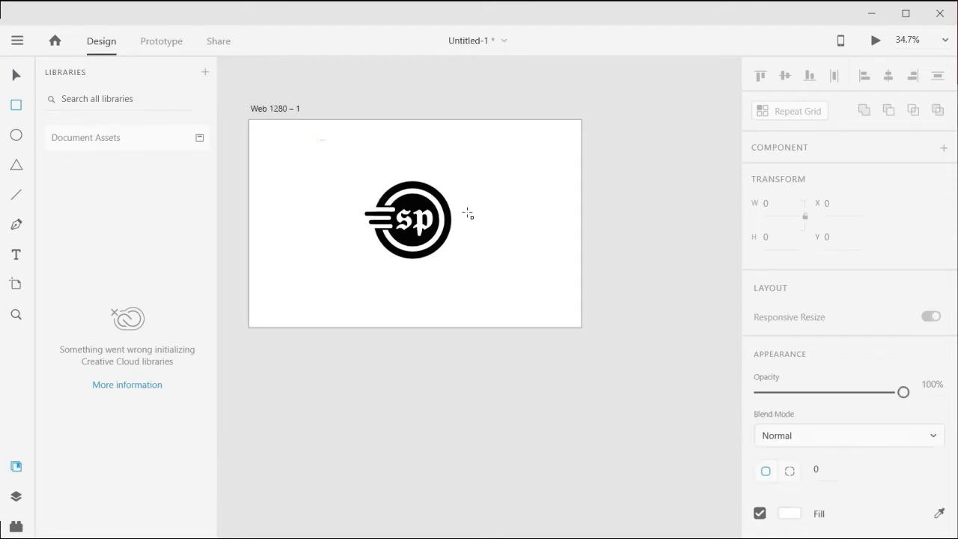
scroll(810, 316, "down", 2)
scroll(810, 315, "down", 3)
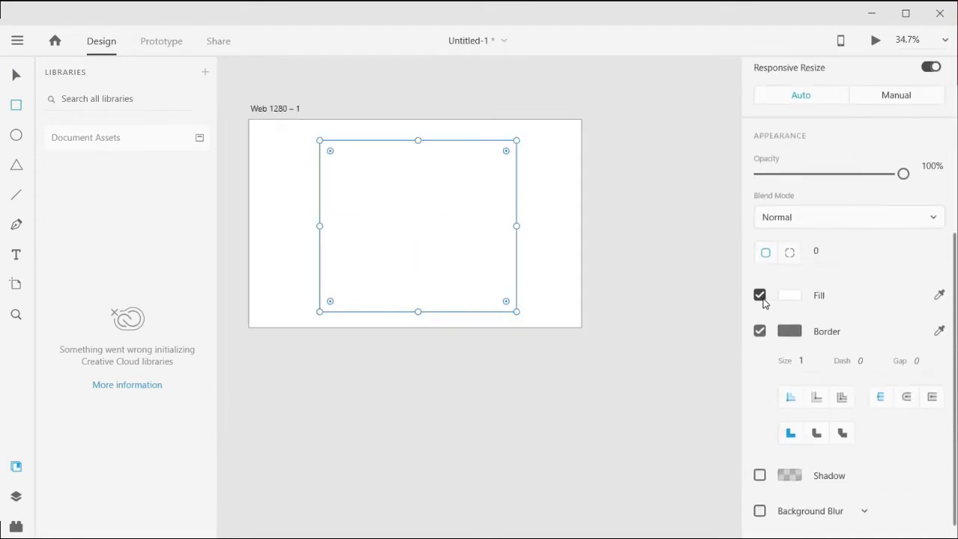
left_click(760, 295)
Give the rectangle a black border of size 10.
key("BackSpace")
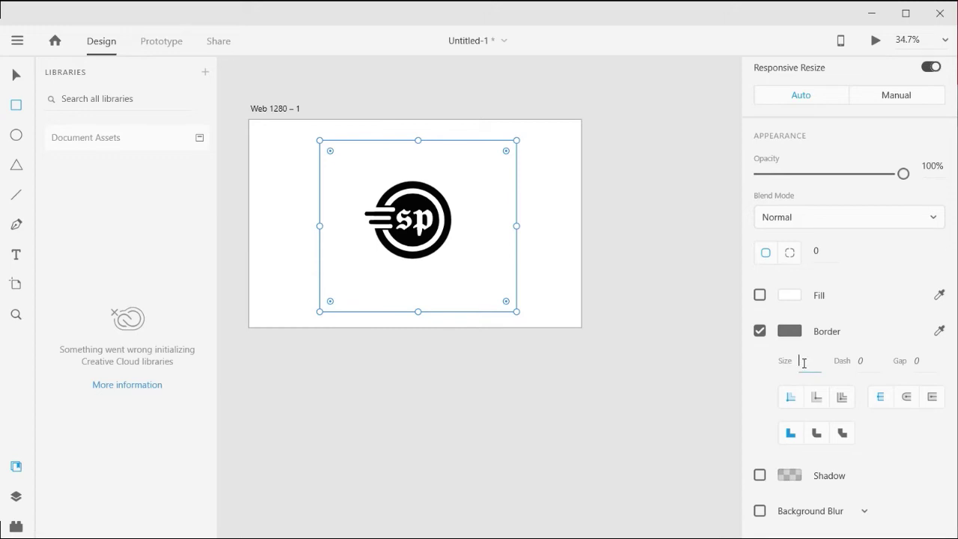
left_click(760, 331)
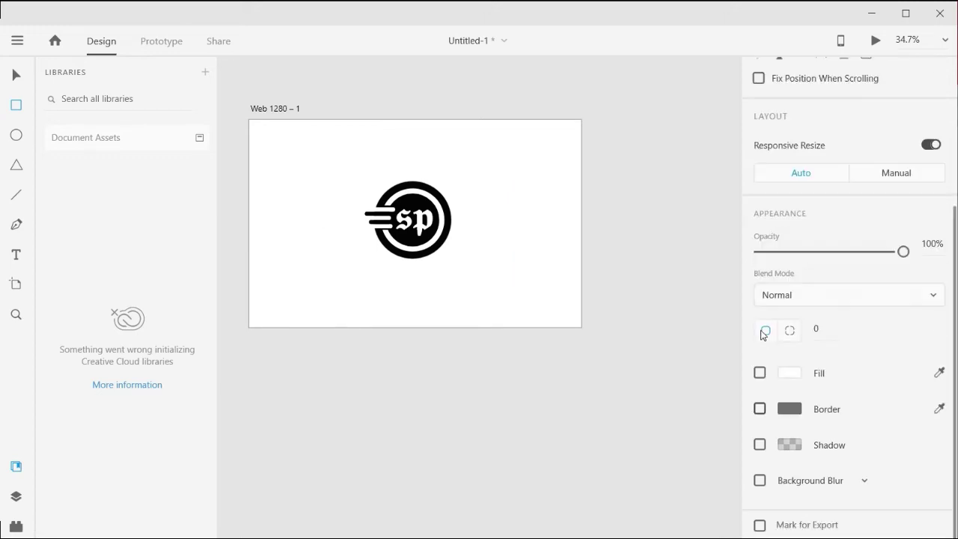
left_click(760, 408)
type("10")
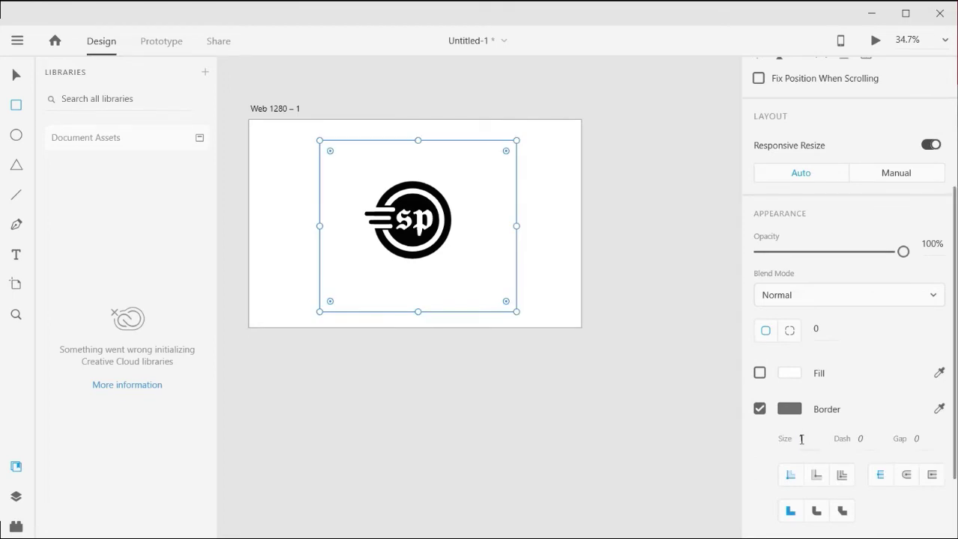
double_click(802, 438)
type("10")
key("Return")
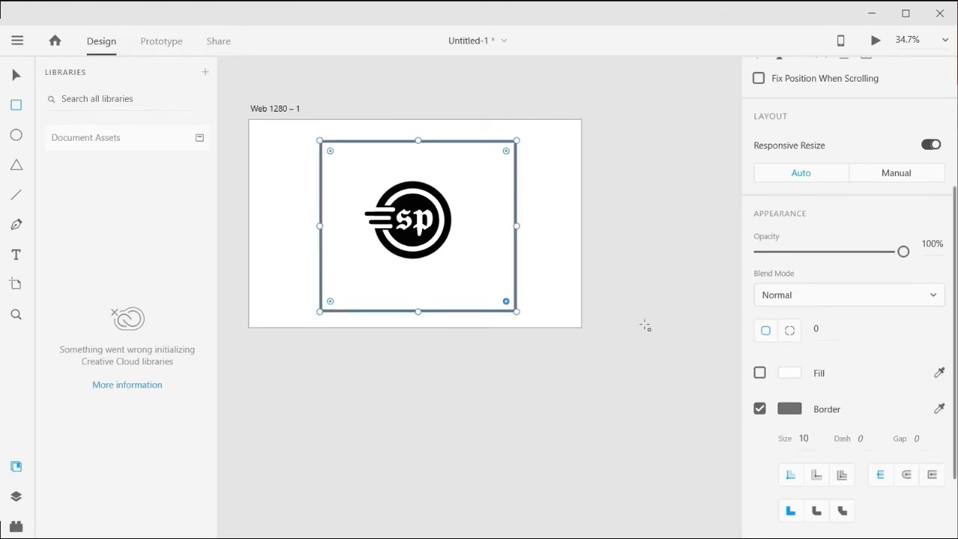
left_click(794, 417)
left_click_drag(587, 414, 566, 435)
left_click(494, 447)
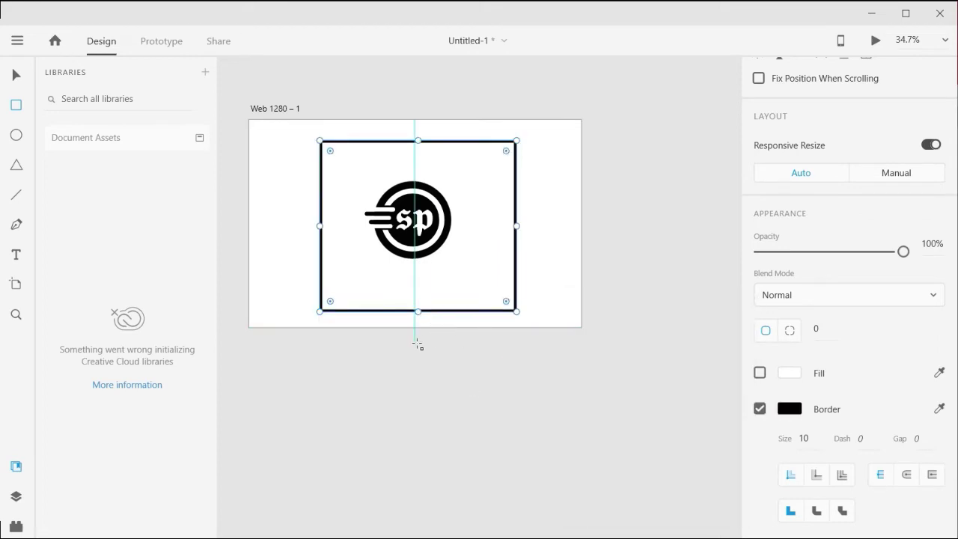
Reduce the rectangle's border size from 10 to 7.
scroll(417, 344, "up", 2)
scroll(430, 351, "up", 1)
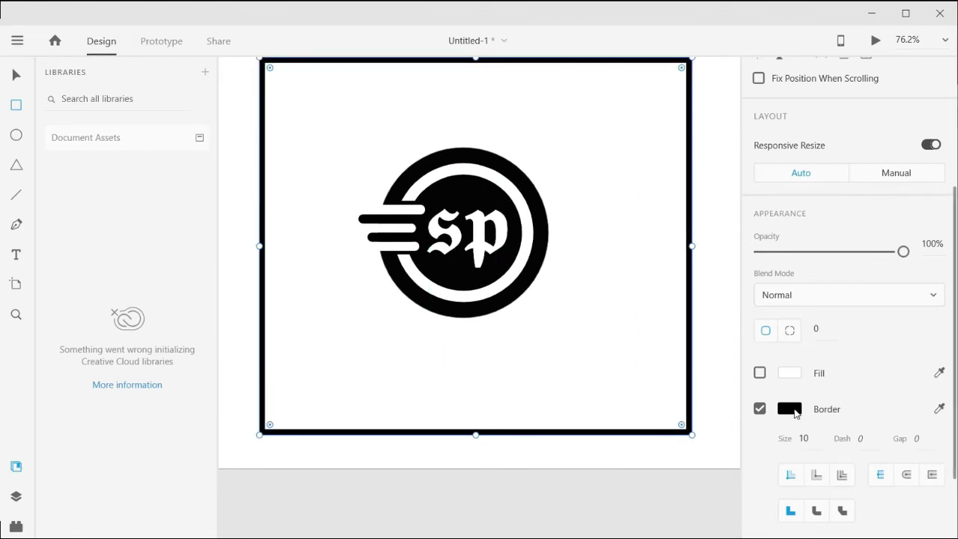
left_click(789, 409)
left_click(804, 438)
type("8")
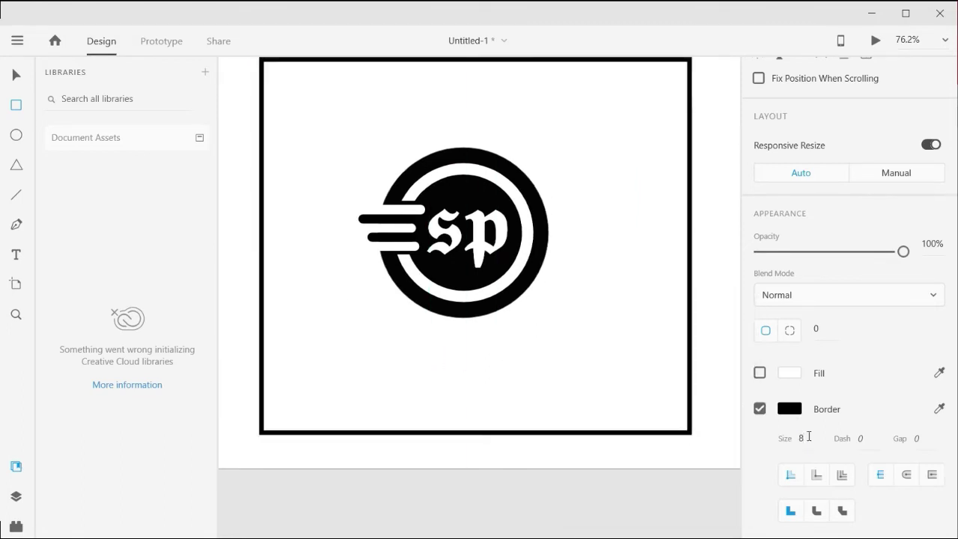
type("7")
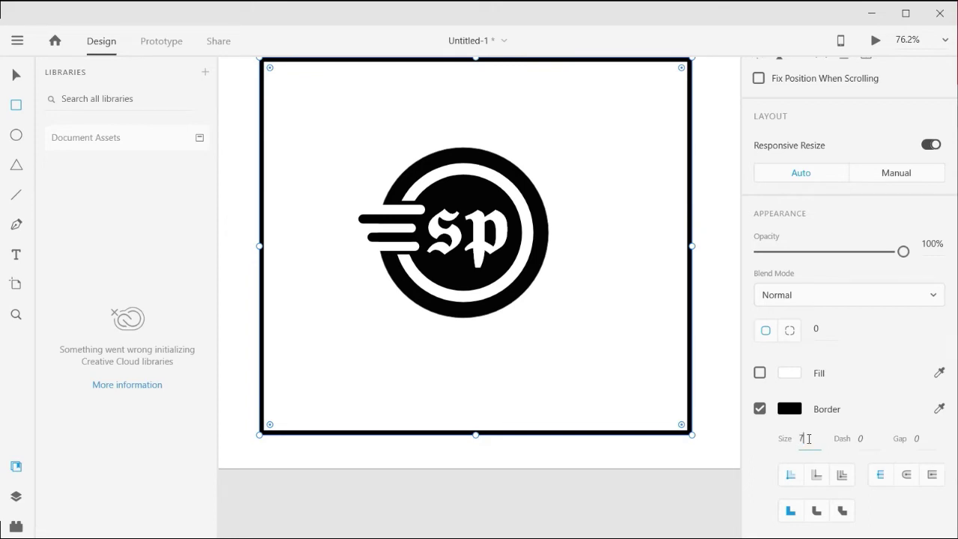
scroll(515, 487, "down", 2)
Select the framing rectangle and drag its corners inward to shrink it.
right_click(515, 487)
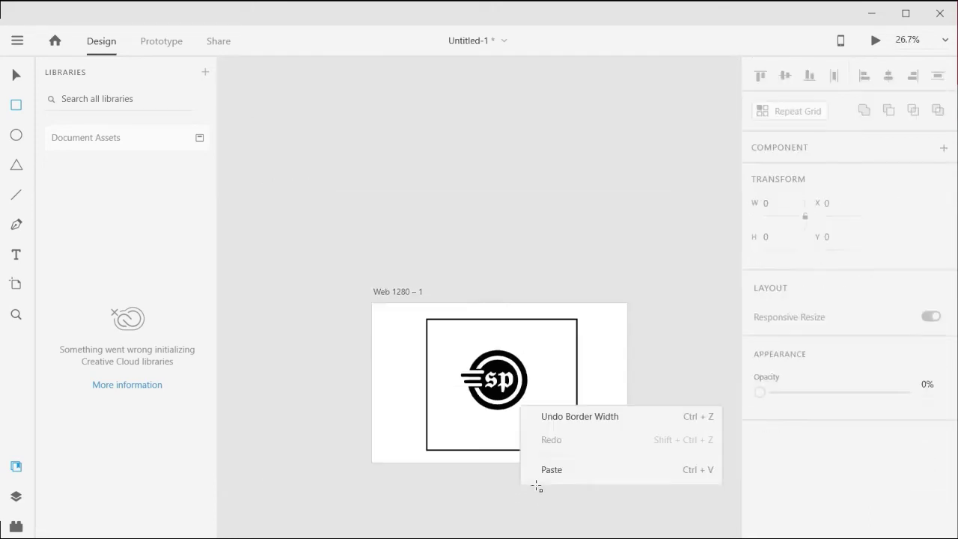
left_click(490, 492)
scroll(497, 479, "up", 2)
scroll(496, 477, "down", 1)
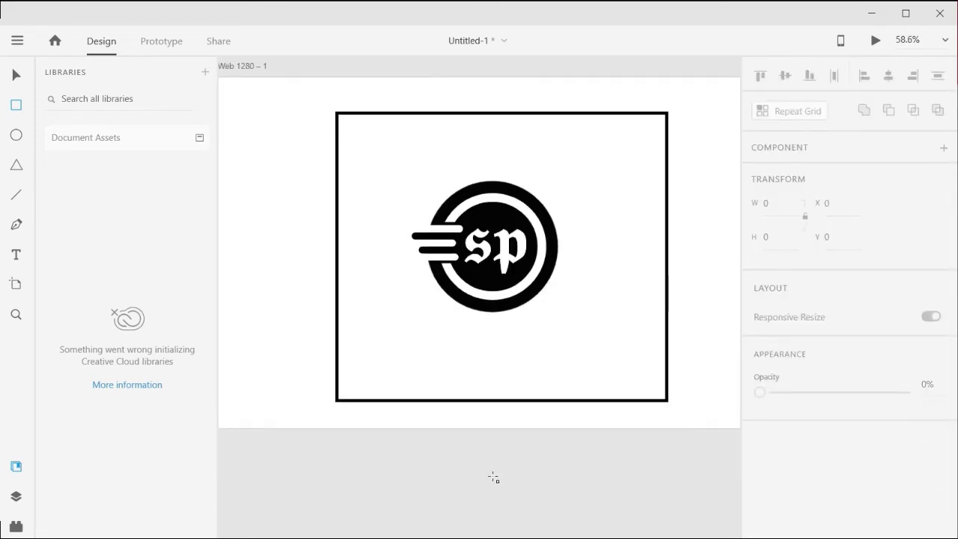
left_click(654, 398)
left_click(17, 74)
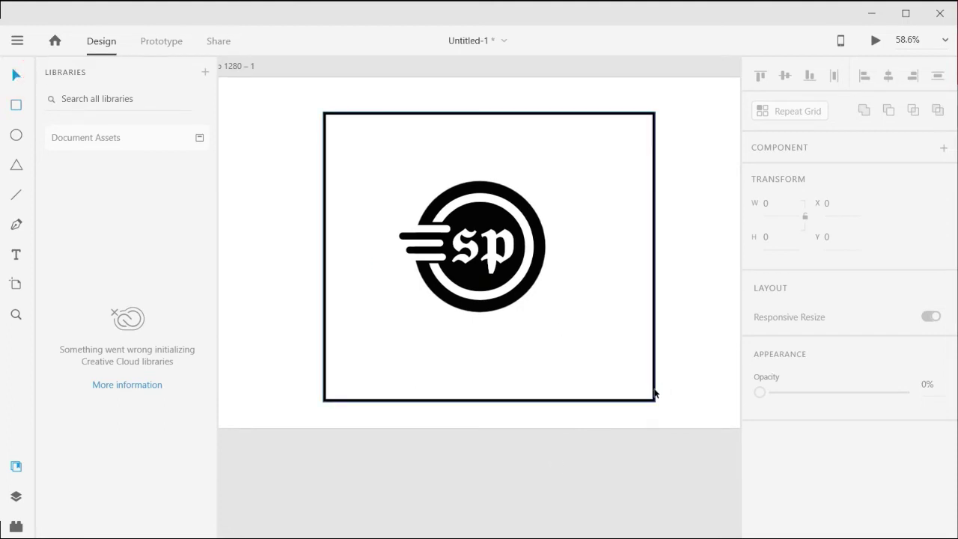
left_click(655, 398)
left_click_drag(655, 399, 619, 376)
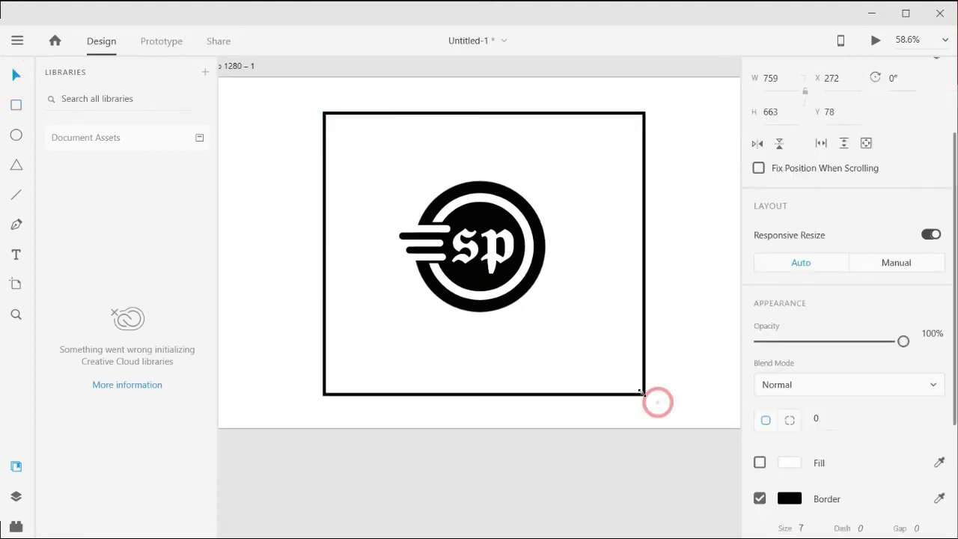
left_click(539, 308, "shift")
left_click(486, 375)
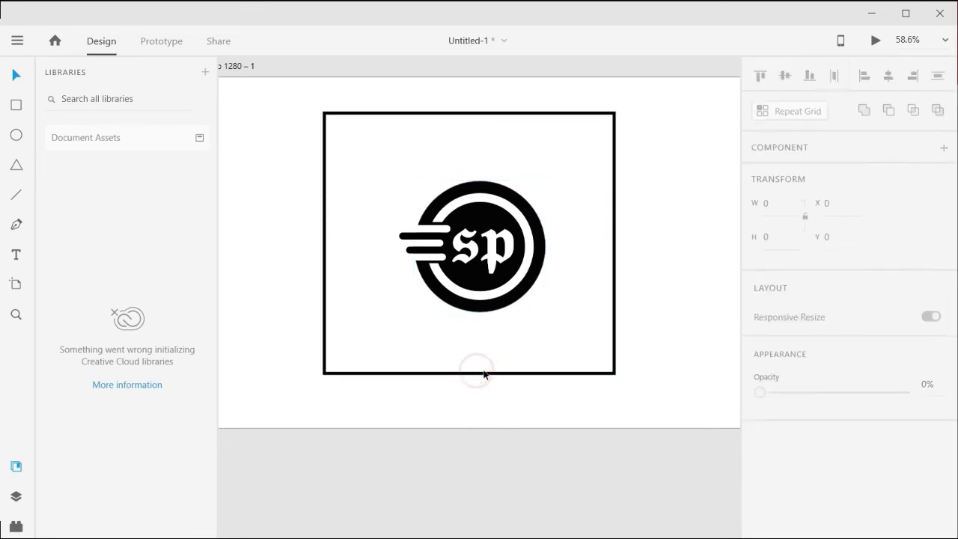
left_click(484, 373)
left_click_drag(322, 110, 341, 119)
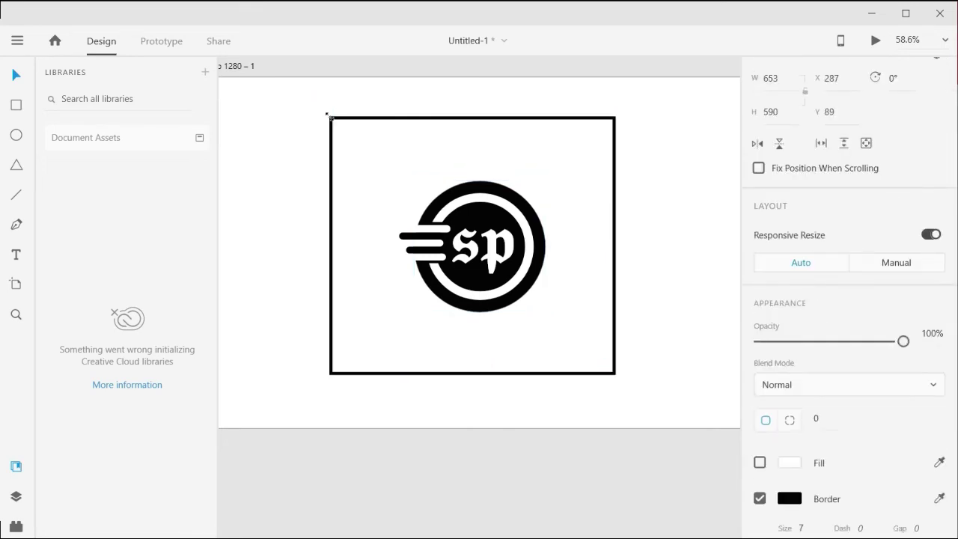
Make the frame a 500 × 500 square.
scroll(778, 161, "up", 2)
scroll(779, 160, "up", 1)
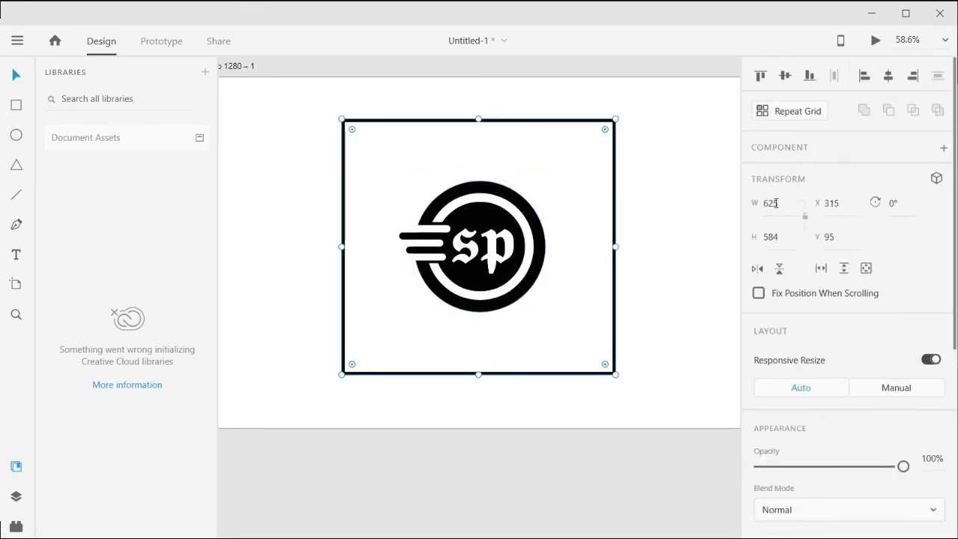
scroll(779, 202, "down", 3)
scroll(779, 217, "up", 3)
scroll(779, 203, "down", 3)
scroll(779, 204, "up", 3)
type("500")
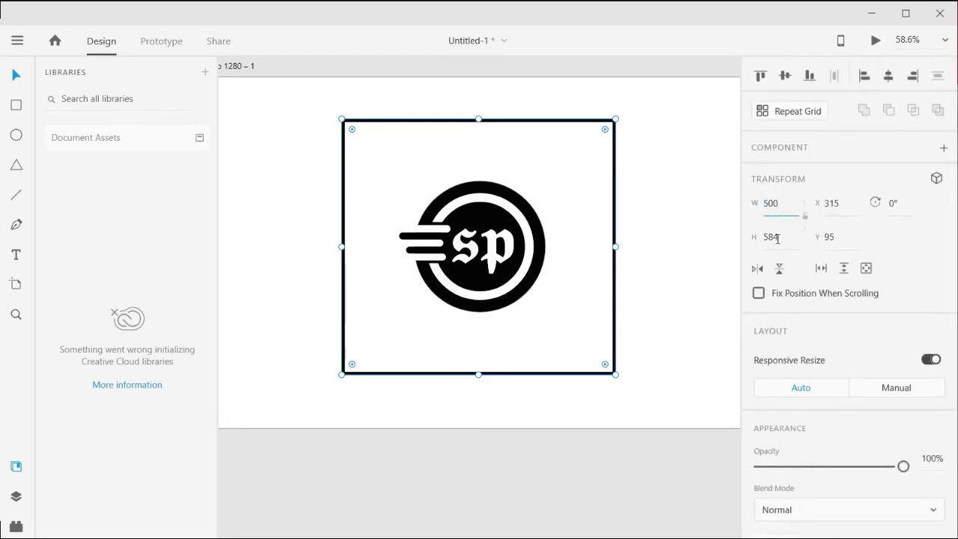
left_click(778, 237)
key("BackSpace")
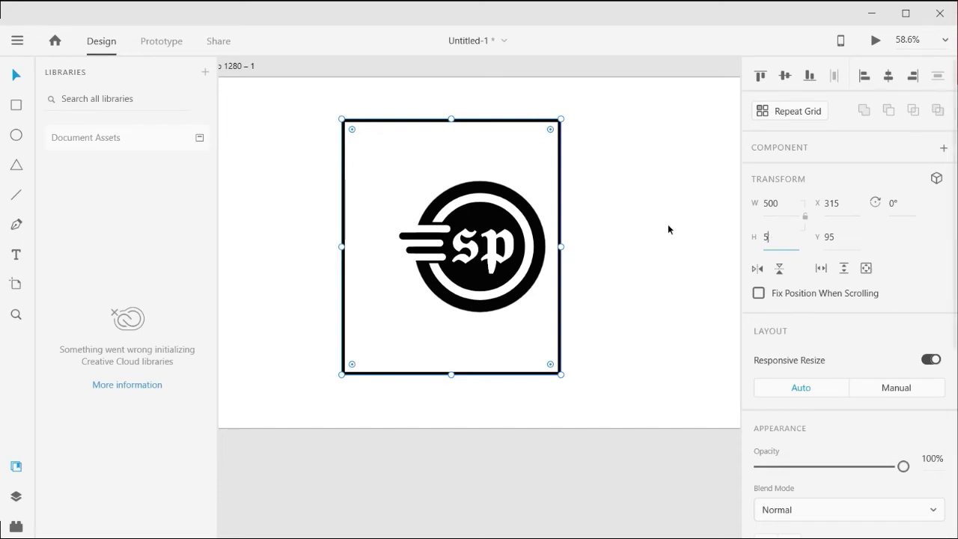
left_click(554, 225)
left_click(517, 121)
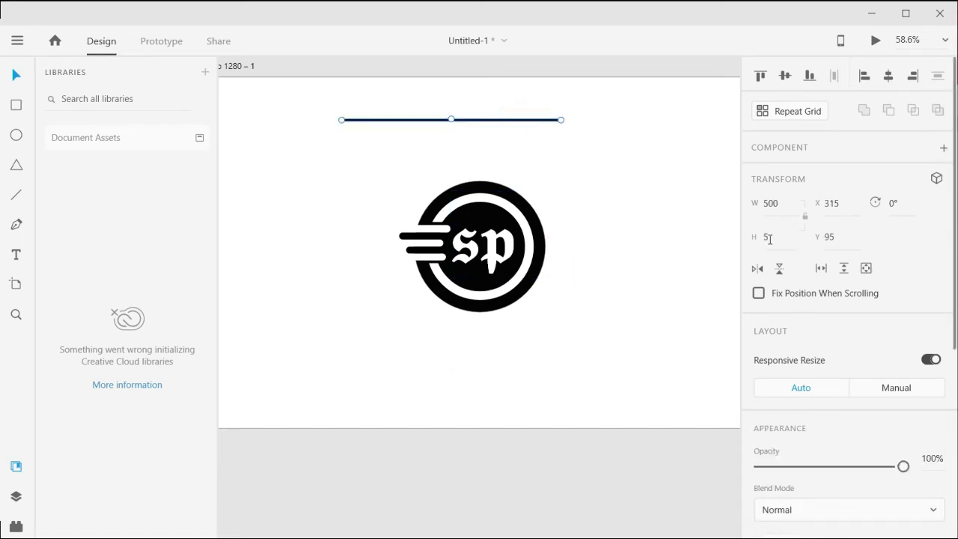
type("500")
key("Return")
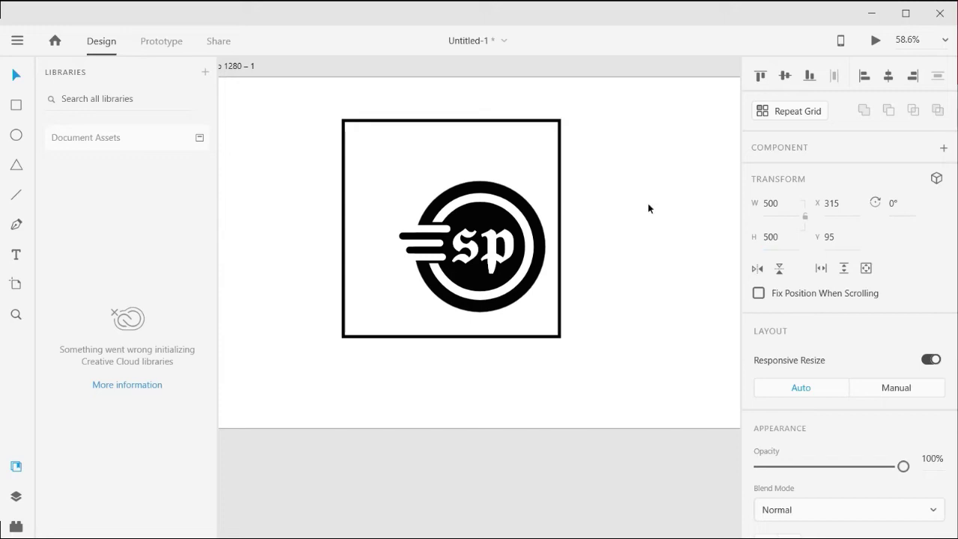
Resize the square frame to 600 × 600 and centre it on the sp logo.
left_click(469, 357)
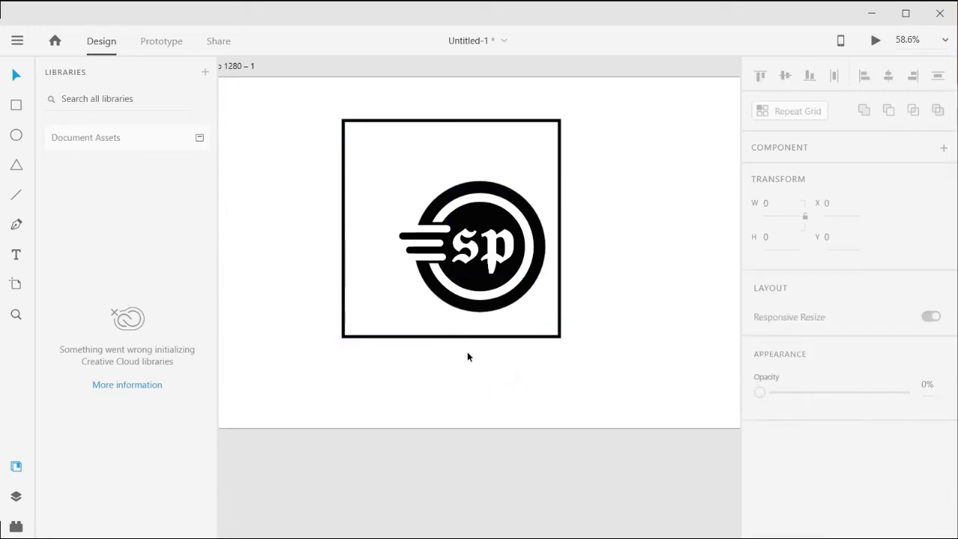
left_click(467, 337)
mouse_move(477, 338)
left_mouse_down()
mouse_move(512, 351)
mouse_move(505, 352)
left_mouse_up()
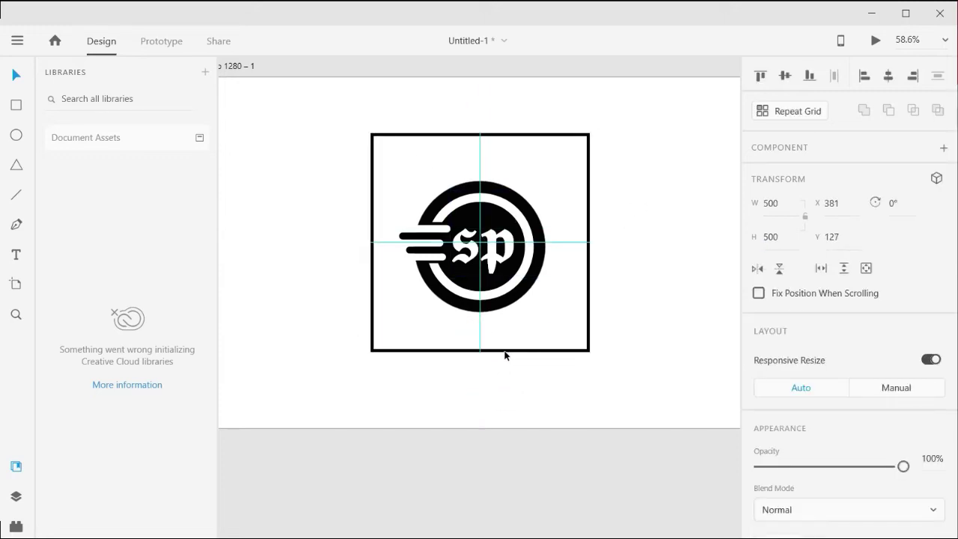
left_click_drag(589, 351, 624, 371)
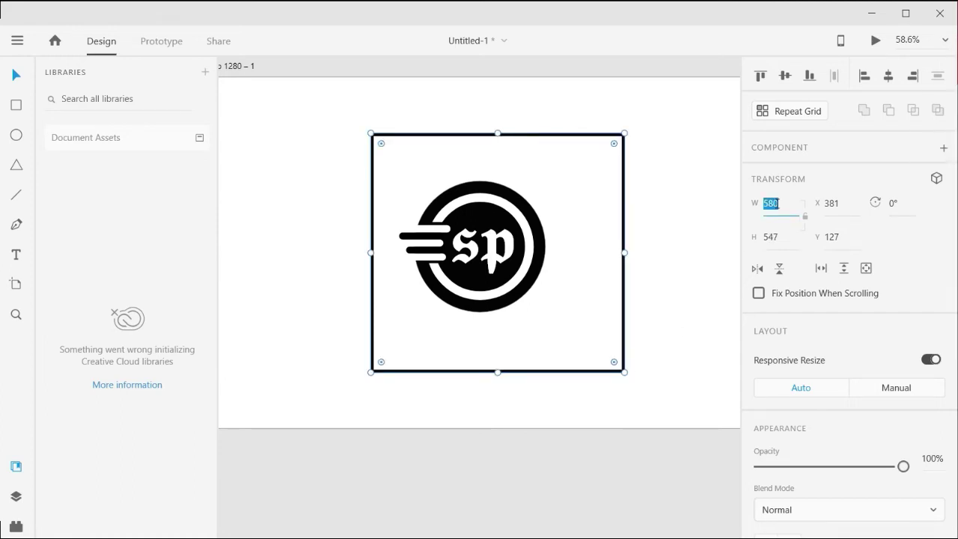
left_click(774, 231)
type("600")
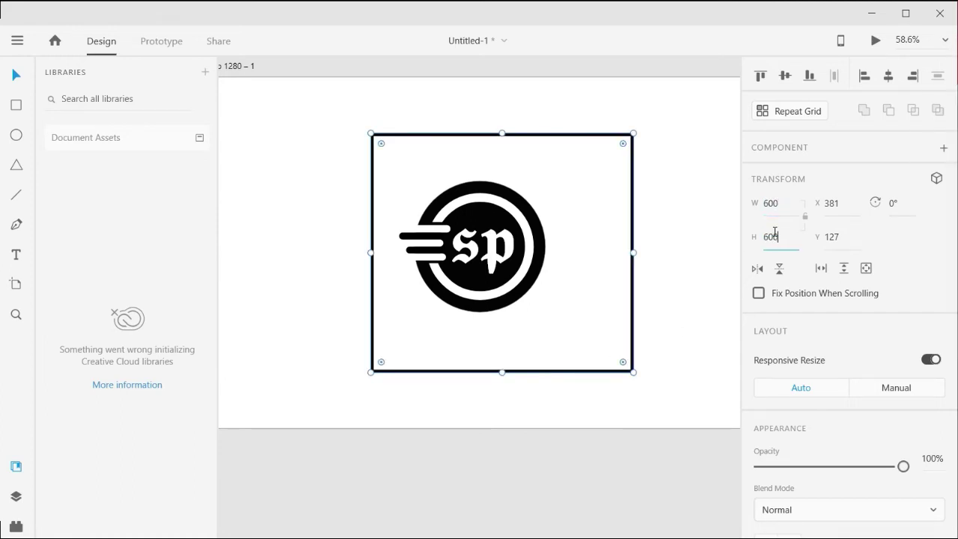
key("Return")
left_click_drag(519, 396, 499, 384)
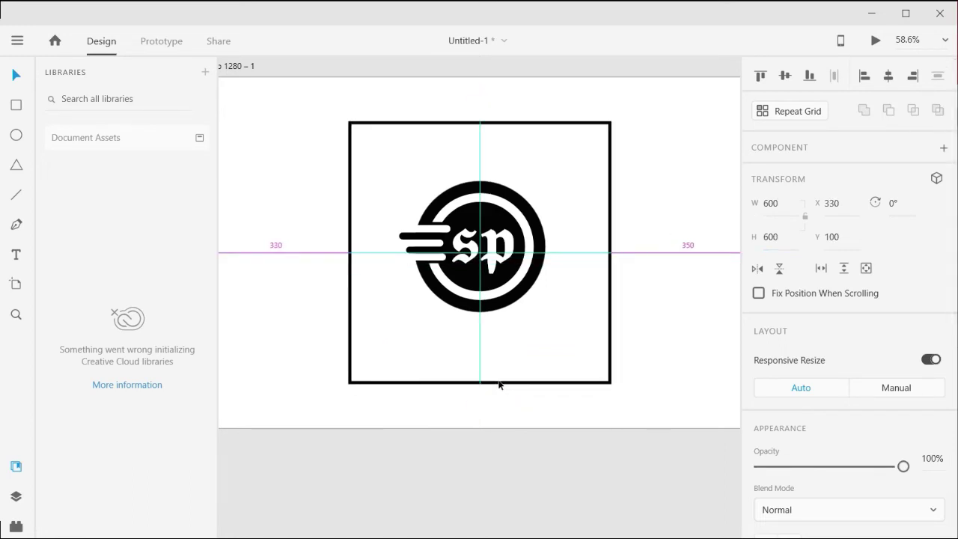
left_click(493, 417)
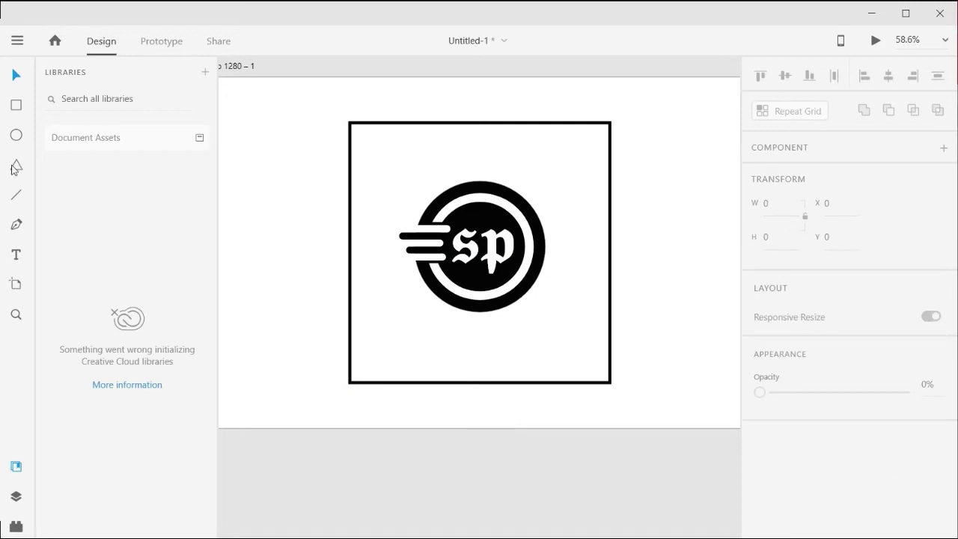
Draw a small rectangle over the frame's bottom edge.
left_click(17, 103)
left_click_drag(443, 375, 507, 394)
scroll(495, 334, "down", 1)
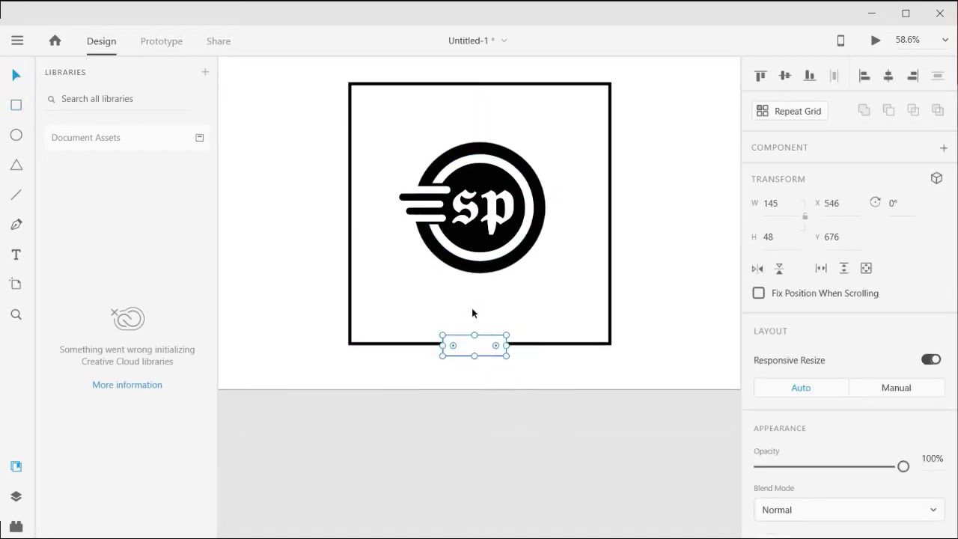
scroll(509, 325, "up", 1, "ctrl")
scroll(489, 336, "up", 4, "ctrl")
scroll(786, 406, "down", 5)
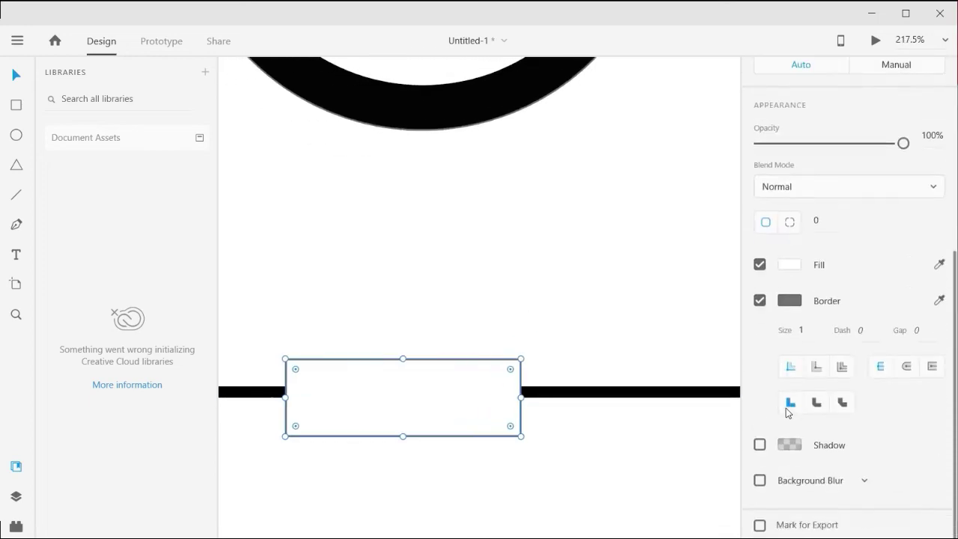
Remove the small rectangle's border and shift it slightly left along the edge.
left_click(759, 300)
left_click(403, 397)
scroll(403, 396, "down", 5, "ctrl")
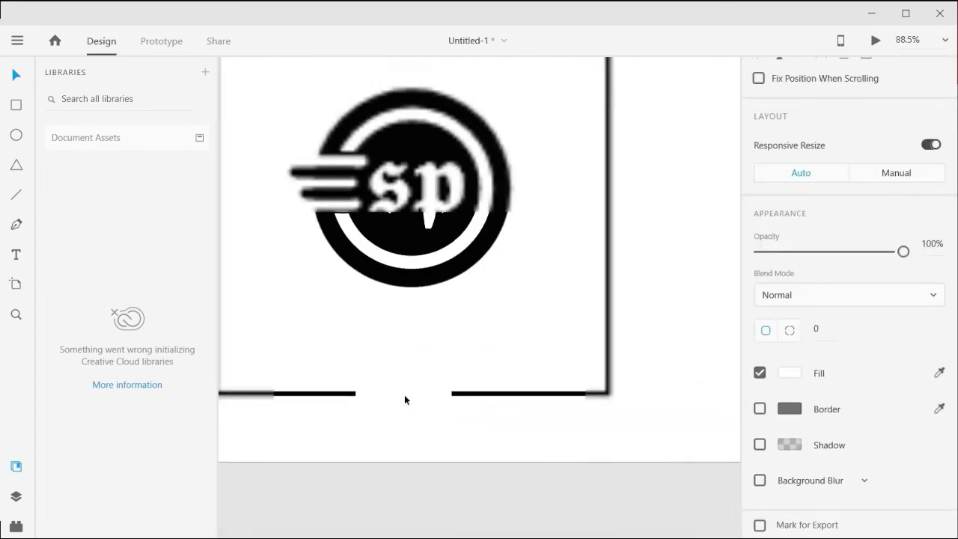
left_click(404, 395)
left_click_drag(421, 398, 398, 399)
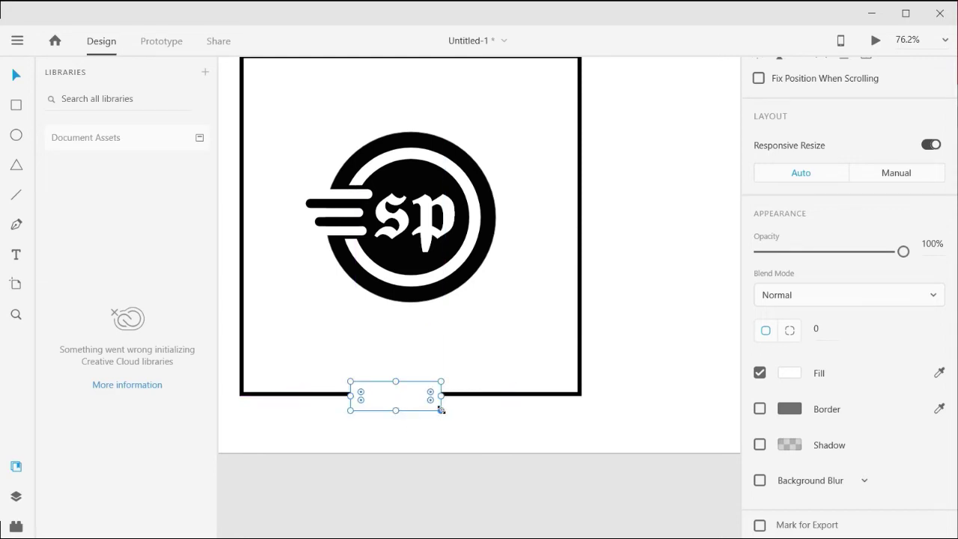
left_click(419, 423)
left_click(13, 257)
scroll(389, 315, "down", 1)
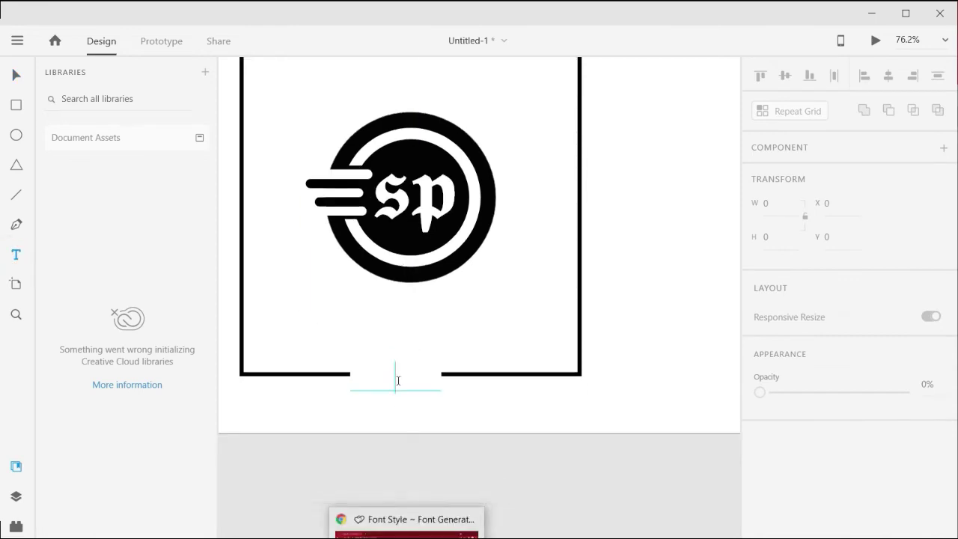
Add the SMART PRIME SIGNAL text below the logo at 50-point size.
mouse_move(334, 316)
left_mouse_down()
mouse_move(419, 389)
mouse_move(489, 386)
left_mouse_up()
left_click(371, 334)
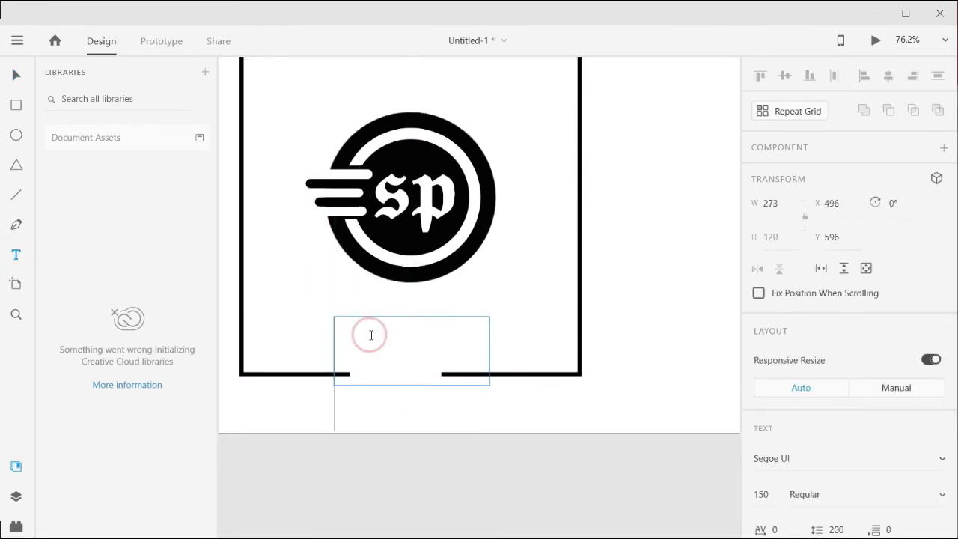
type("SP")
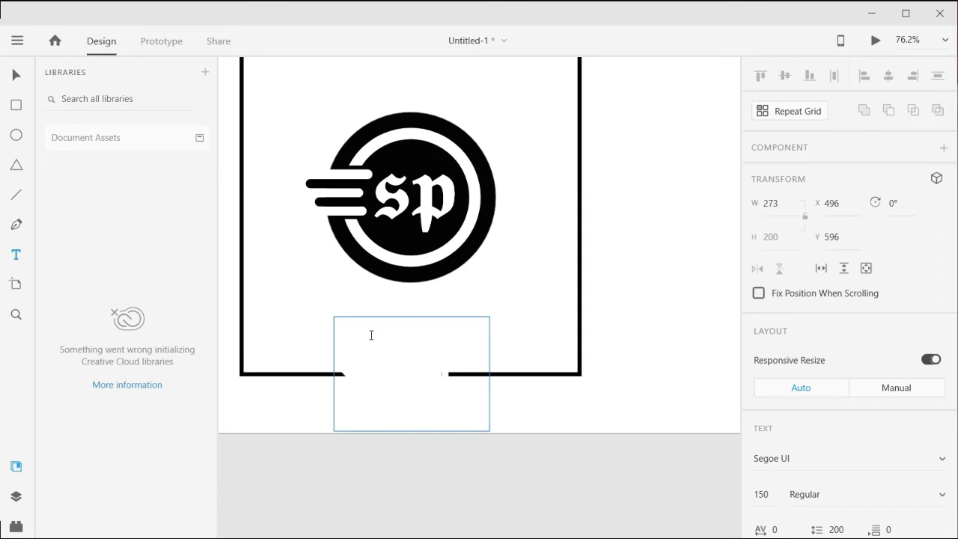
type("A")
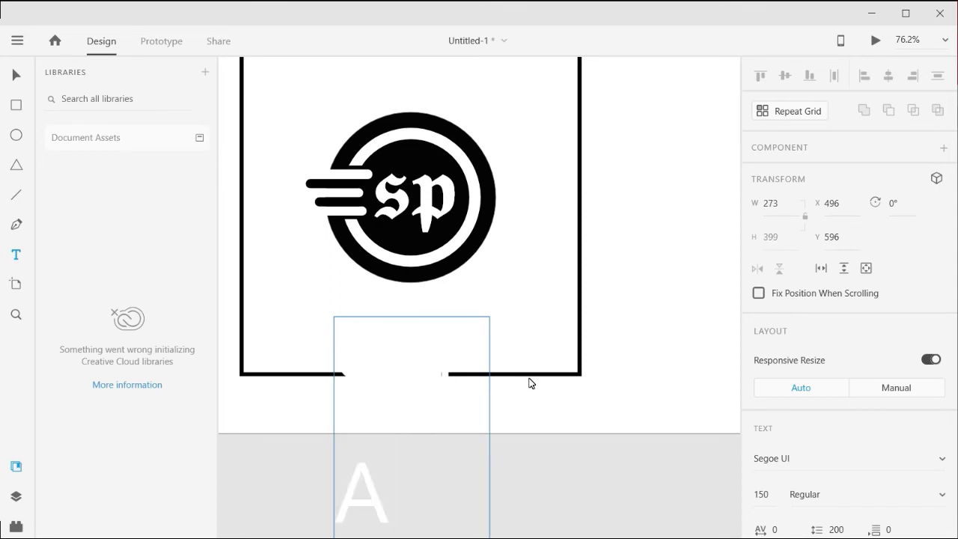
type("RT")
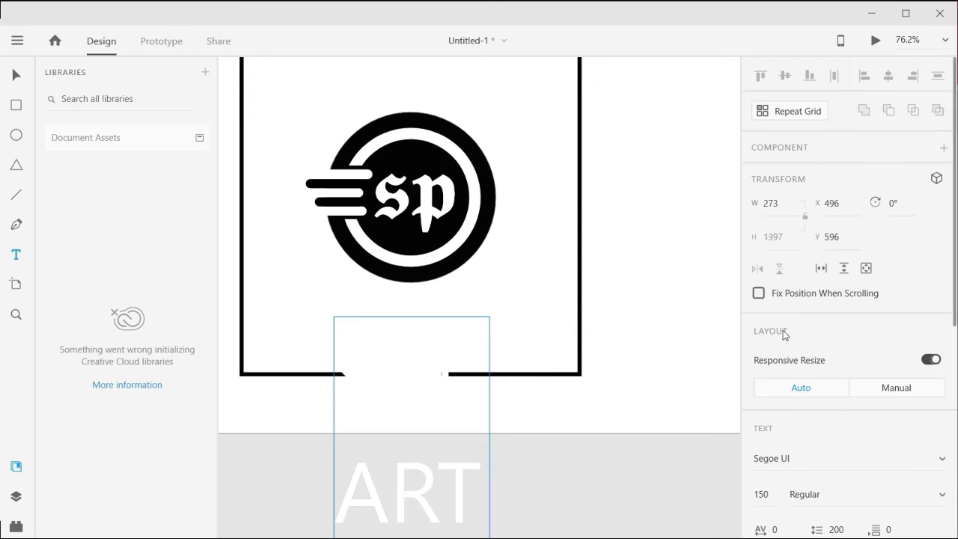
scroll(783, 330, "down", 4)
type("50")
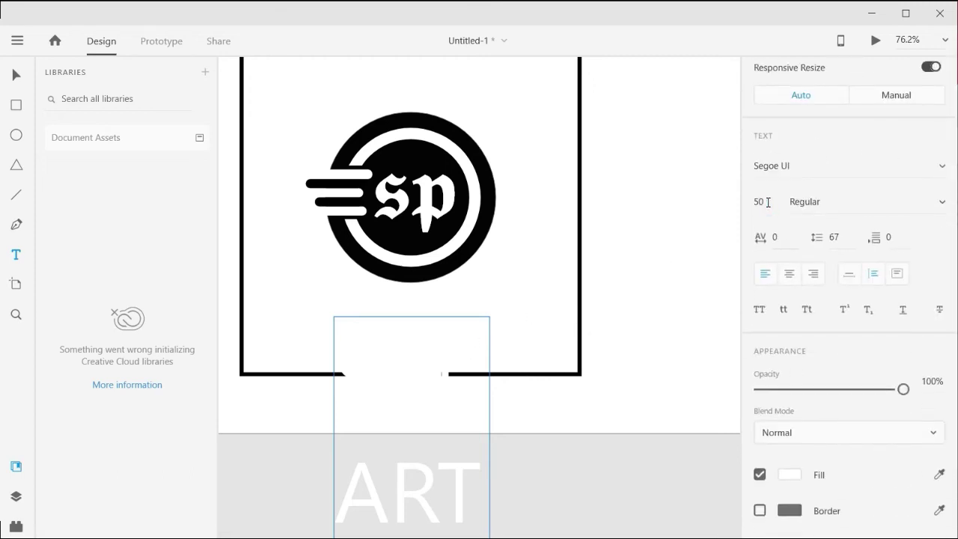
key("Escape")
left_click(762, 202)
type("5")
type("0")
key("Return")
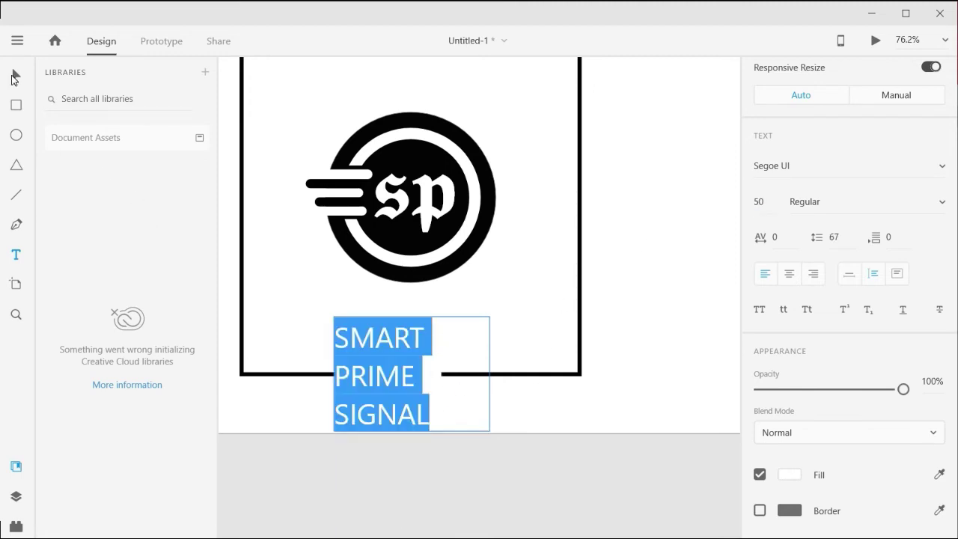
left_click(13, 77)
Make the text fill black and centre-align its lines.
left_click_drag(490, 373, 530, 355)
left_click_drag(430, 358, 421, 349)
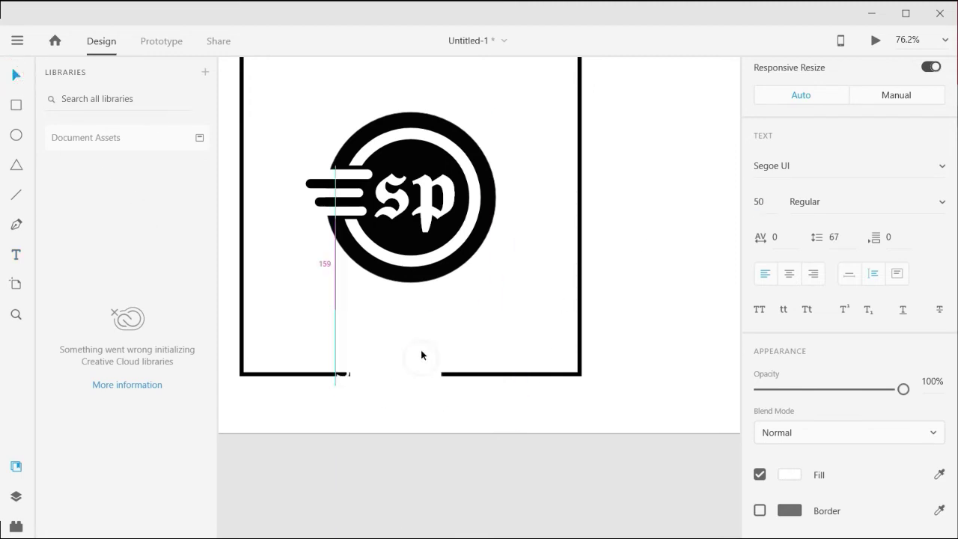
scroll(846, 374, "down", 3)
left_click(790, 378)
left_click_drag(673, 334, 597, 380)
type("#000000")
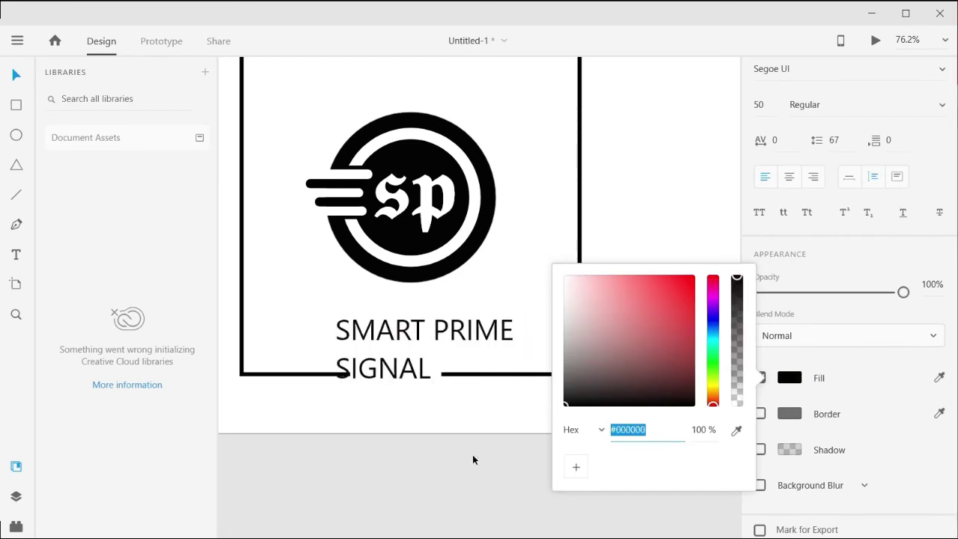
left_click(472, 455)
left_click(397, 330)
scroll(813, 253, "down", 2)
scroll(786, 374, "down", 2)
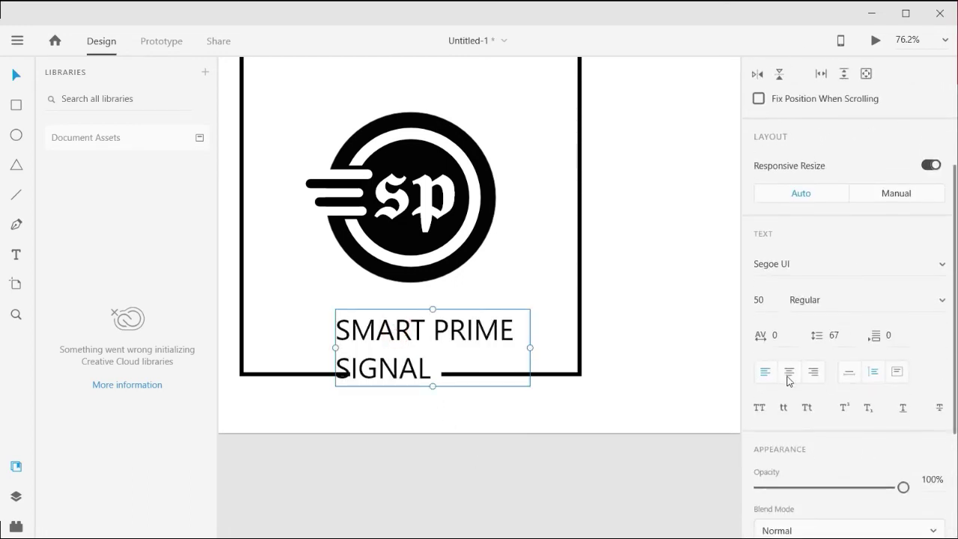
left_click(790, 372)
Widen the white gap rectangle and move the text down into the frame's bottom gap.
left_click_drag(453, 346, 430, 348)
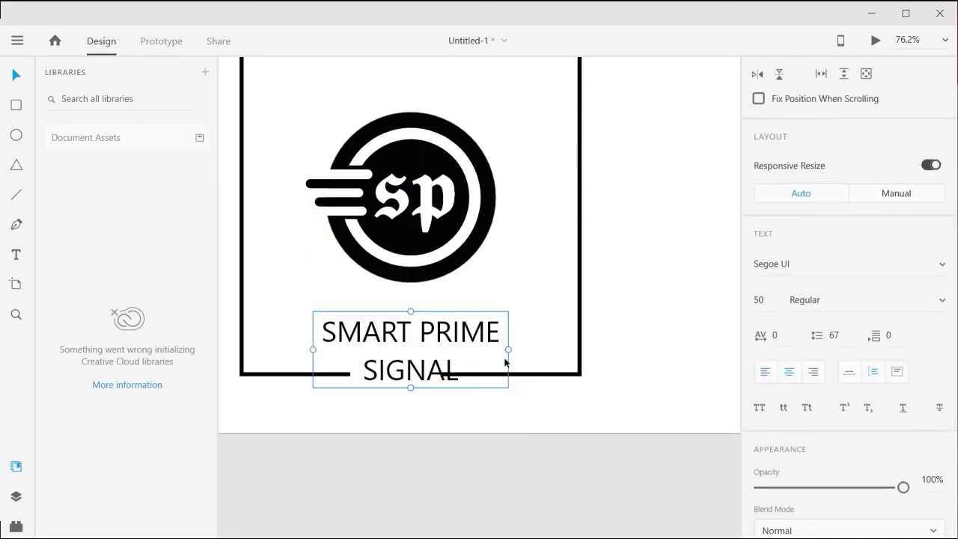
left_click_drag(507, 349, 505, 349)
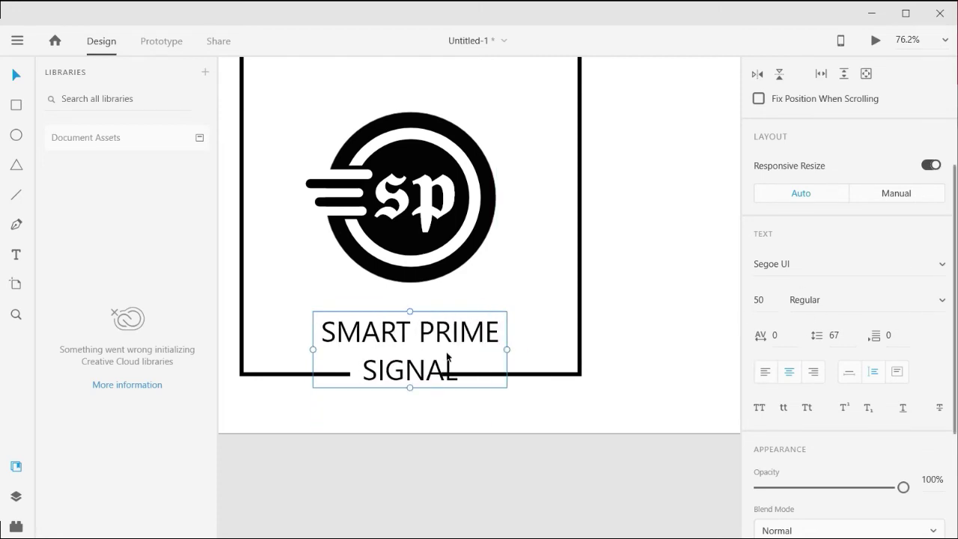
key("Return")
key("Escape")
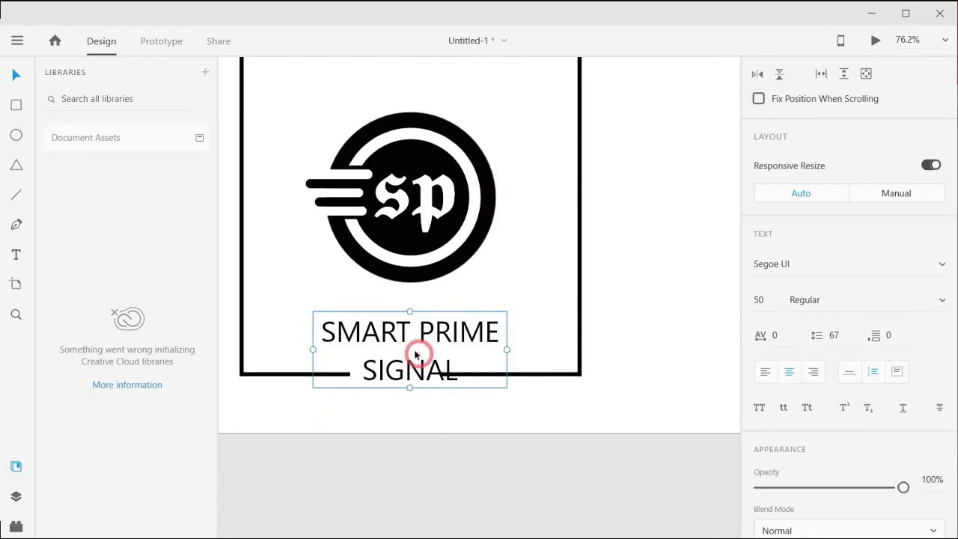
left_click_drag(422, 357, 419, 321)
left_click(398, 375)
mouse_move(440, 390)
left_mouse_down()
mouse_move(450, 394)
mouse_move(415, 380)
left_mouse_up()
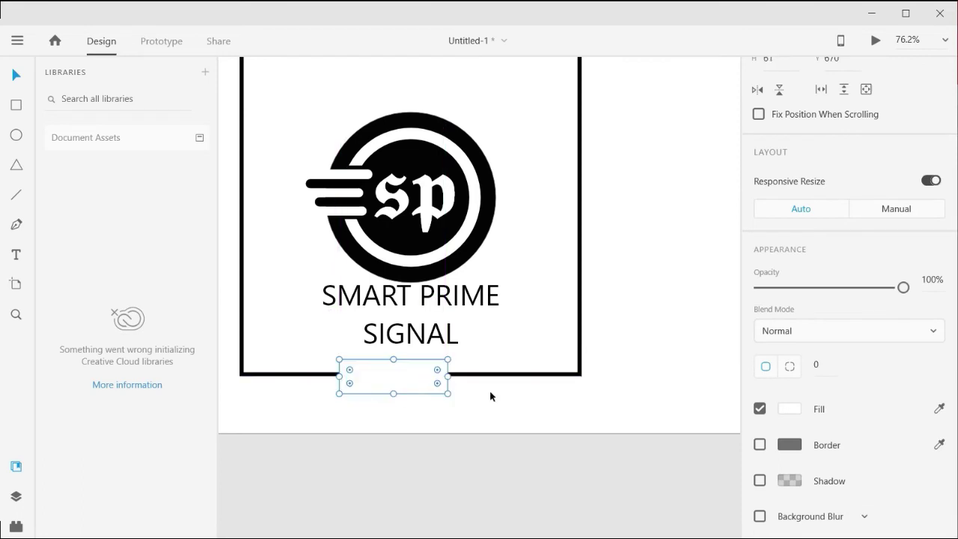
left_click_drag(424, 325, 407, 354)
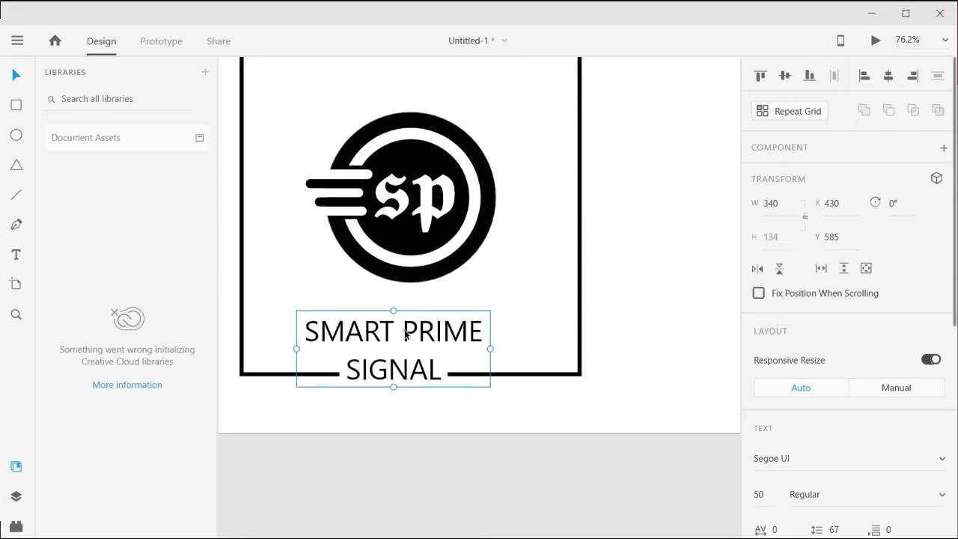
scroll(797, 320, "down", 2)
left_click(943, 398)
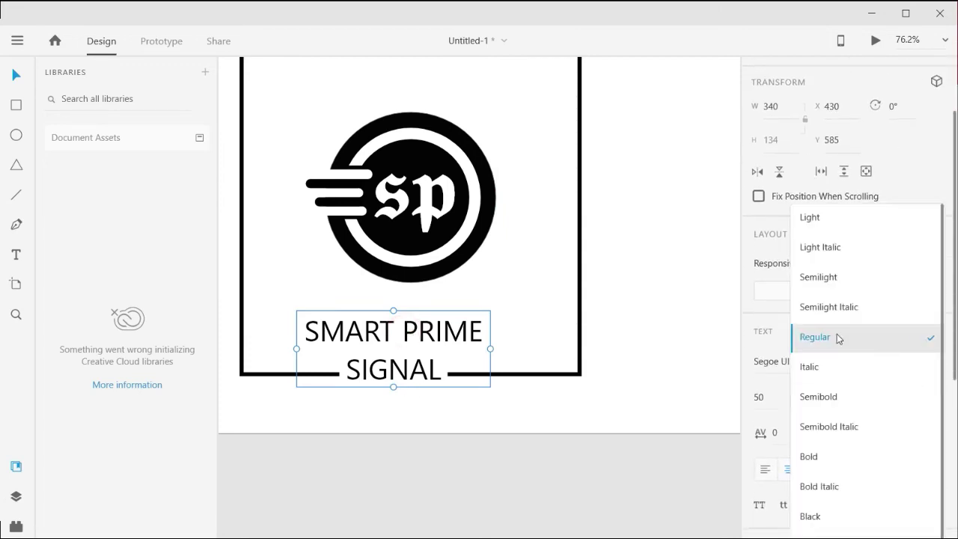
left_click(808, 458)
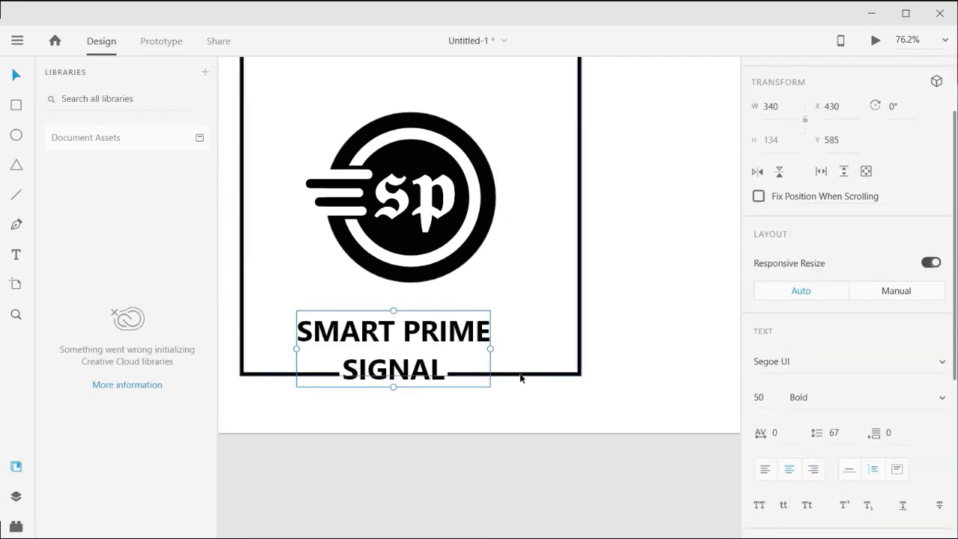
left_click(941, 397)
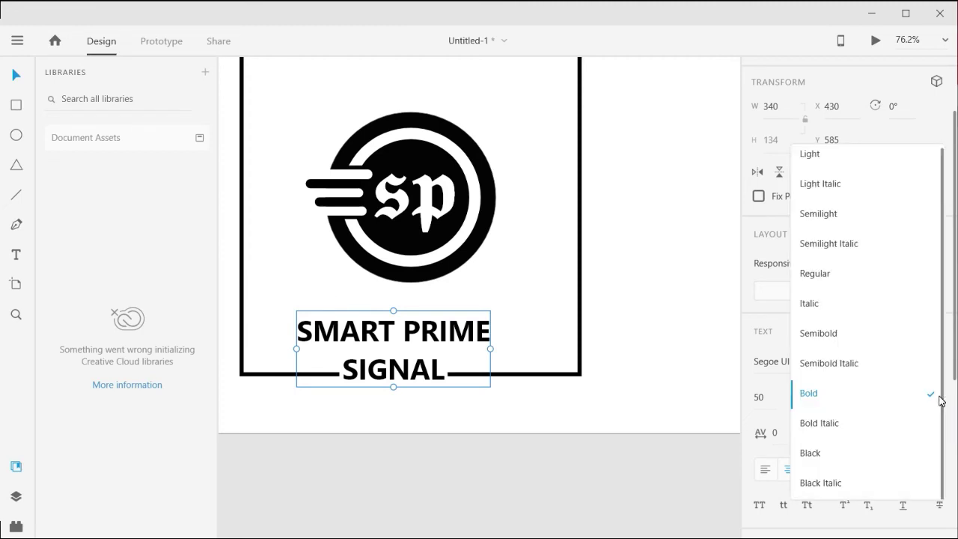
left_click(814, 273)
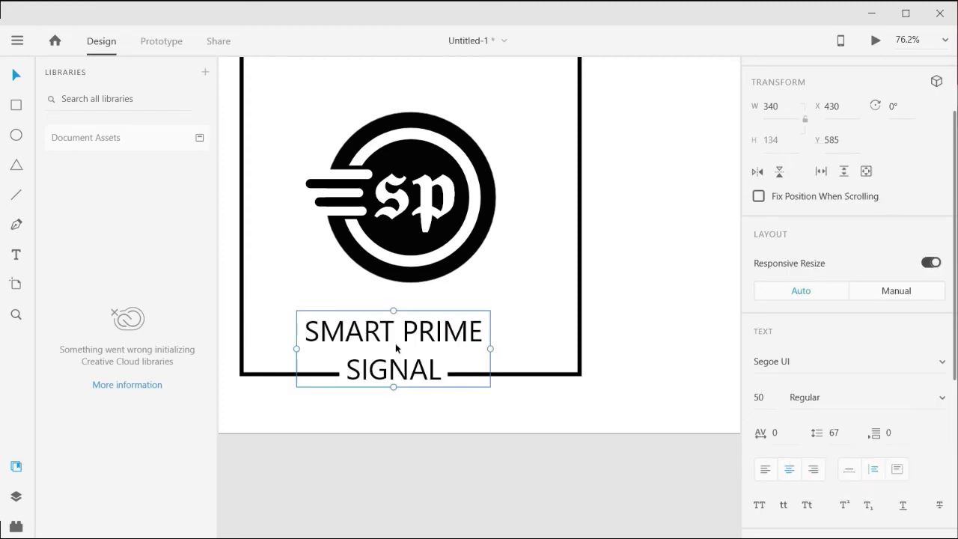
scroll(396, 346, "up", 3, "ctrl")
double_click(390, 354)
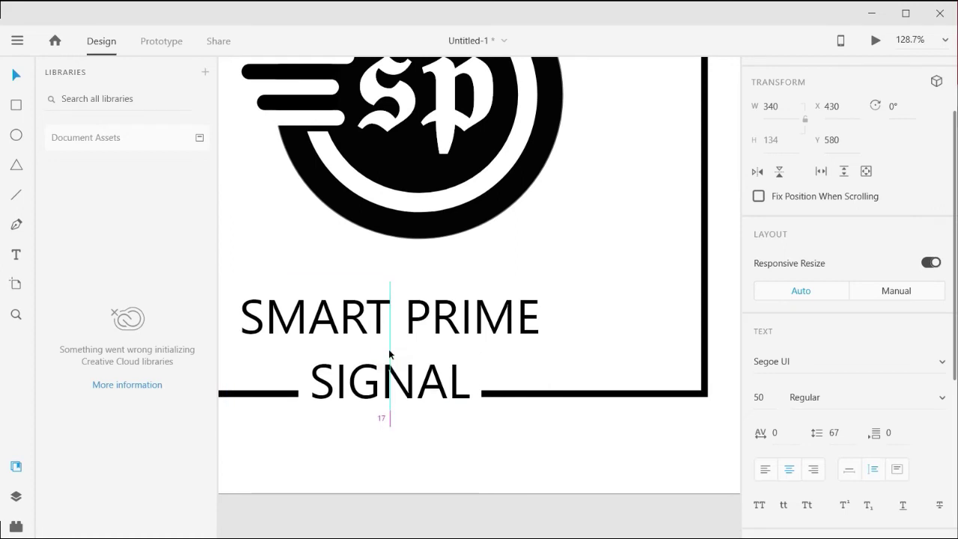
key("Escape")
left_click(390, 445)
scroll(391, 440, "down", 5, "ctrl")
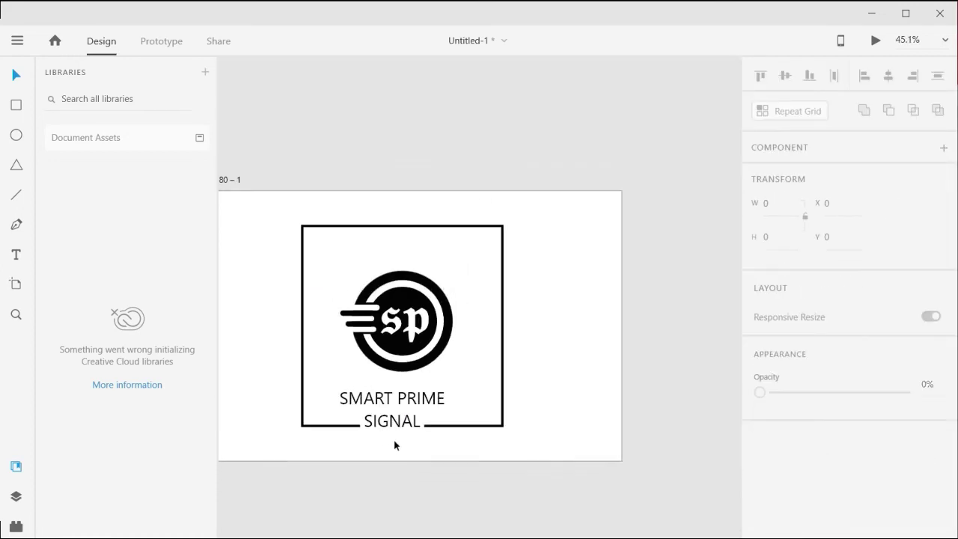
Move Web 1280 – 1 up-left and duplicate it as Web 1280 – 2.
scroll(396, 444, "up", 1)
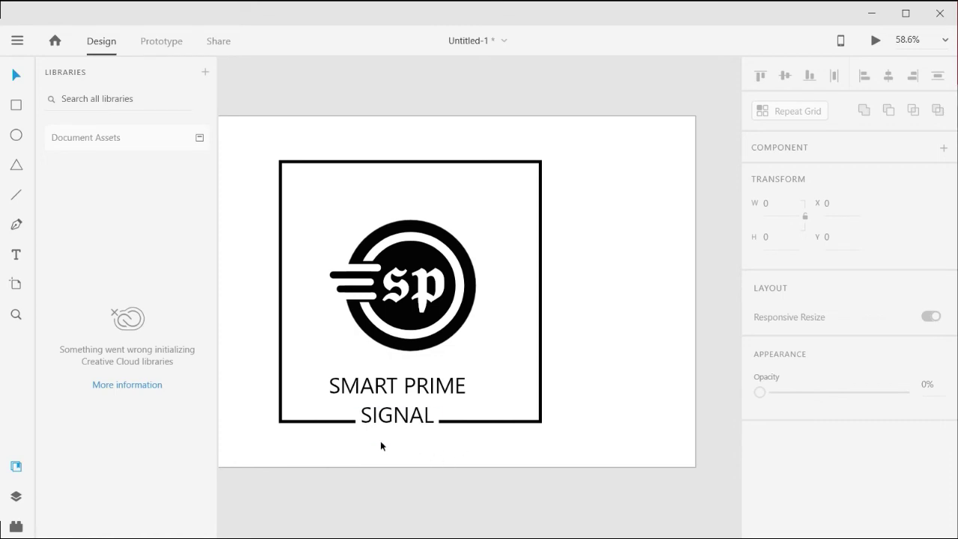
scroll(394, 444, "up", 2)
scroll(441, 446, "down", 3)
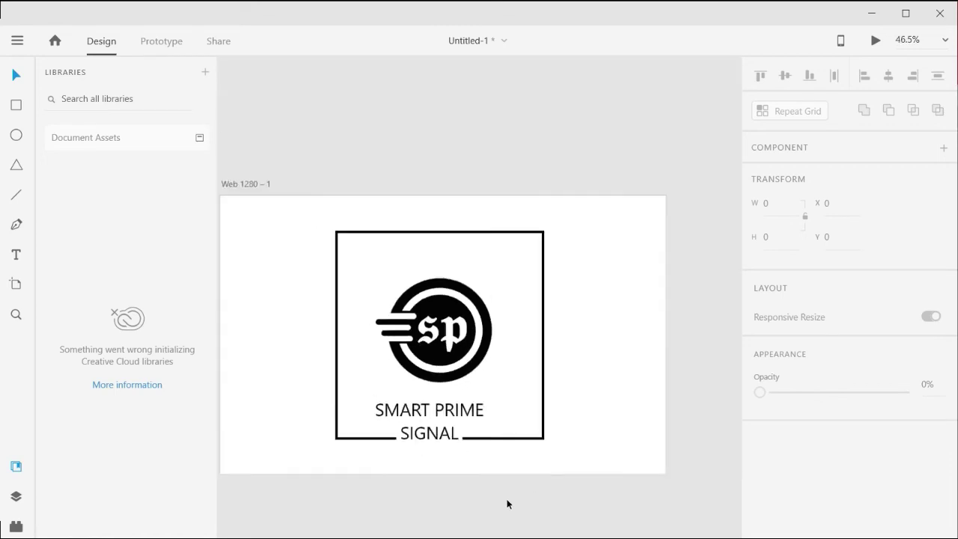
scroll(507, 479, "down", 3)
left_click_drag(360, 310, 627, 503)
left_click(450, 367)
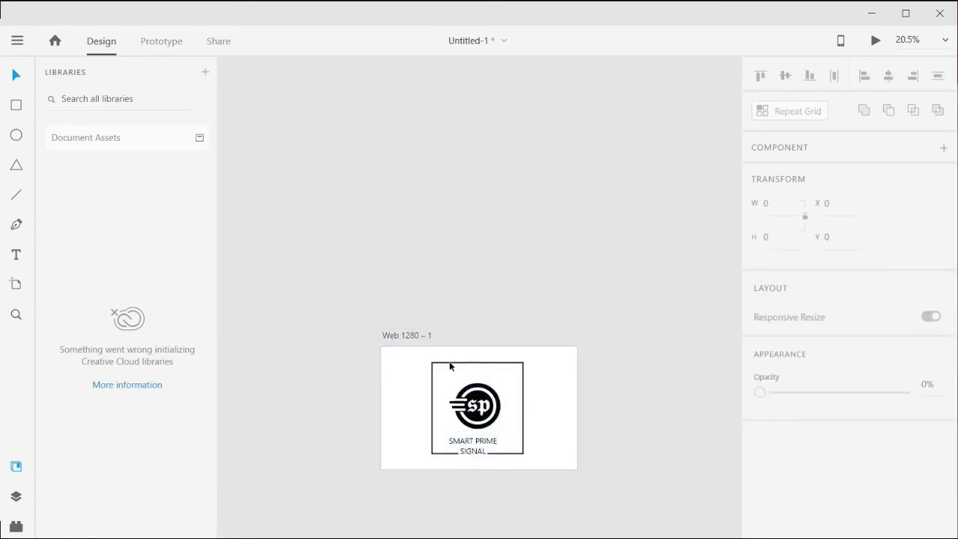
left_click_drag(413, 334, 372, 229)
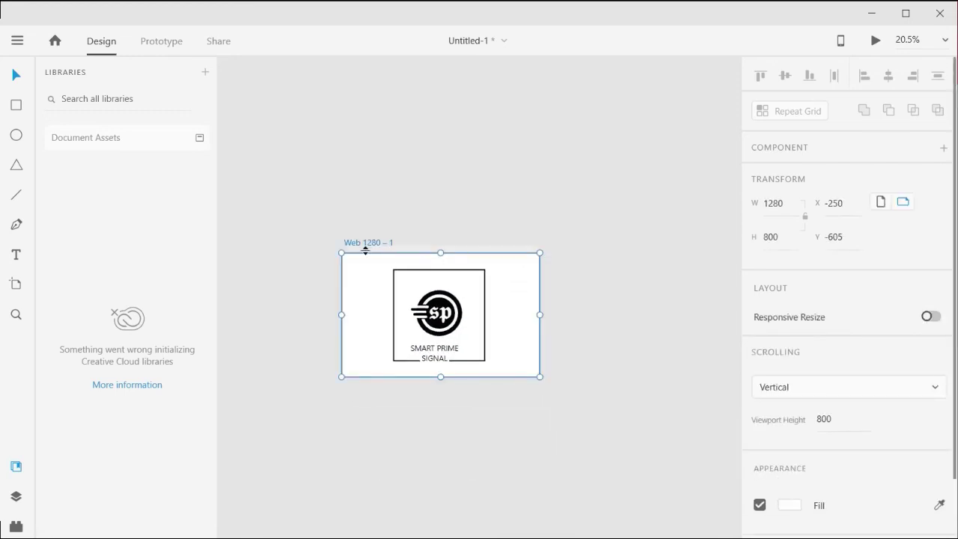
key("ctrl+d")
left_click(438, 377)
Drag the images (15) photo from the Downloads folder onto the XD canvas.
scroll(470, 364, "up", 2)
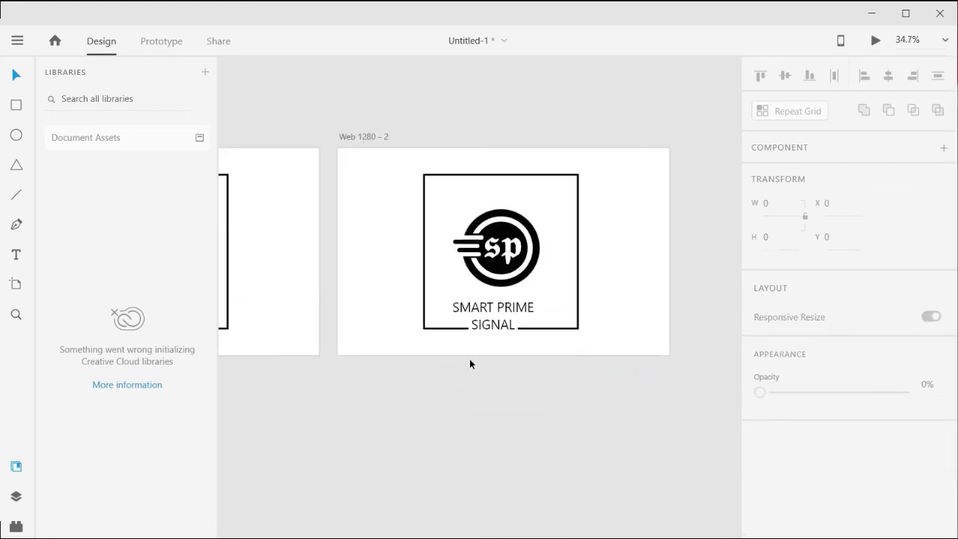
key("alt+Tab")
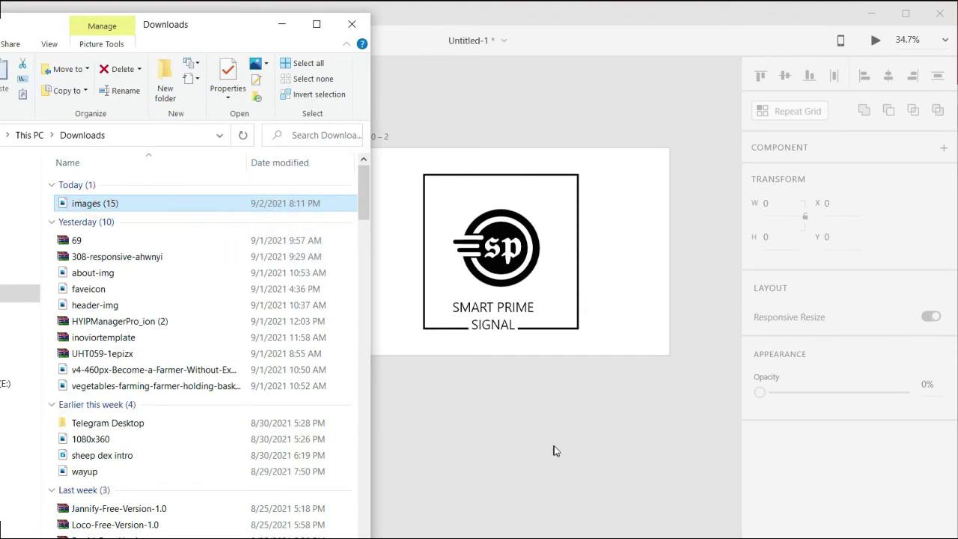
left_click_drag(116, 208, 554, 453)
left_click(282, 24)
Move the photo toward the artboards and enlarge it.
scroll(533, 334, "up", 3, "ctrl")
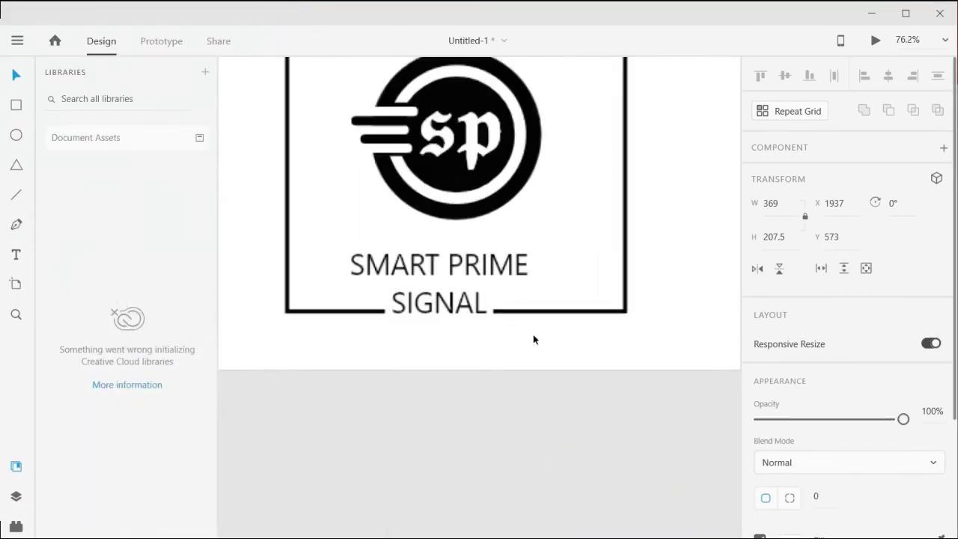
scroll(539, 375, "down", 5)
scroll(584, 435, "right", 2)
scroll(597, 448, "down", 2, "ctrl")
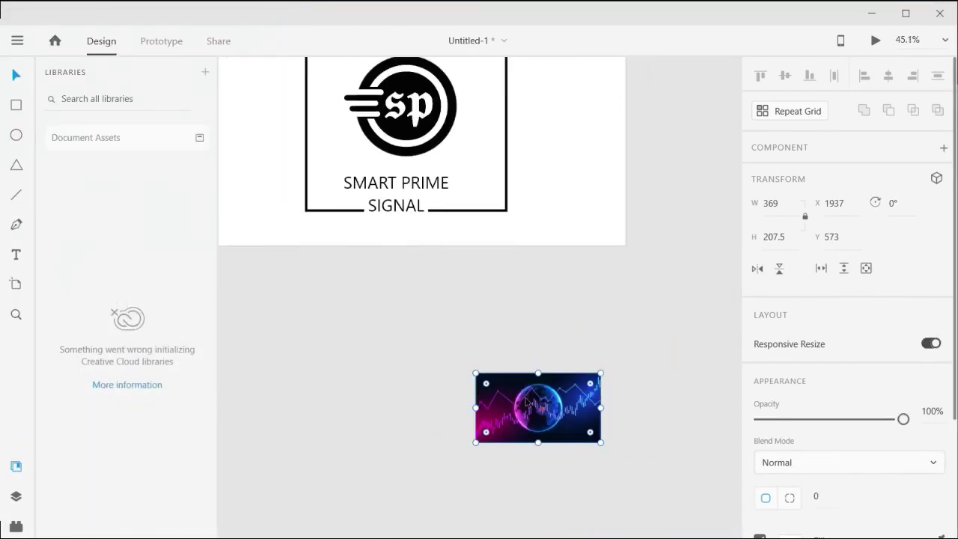
mouse_move(592, 442)
left_mouse_down()
mouse_move(484, 358)
mouse_move(706, 505)
left_mouse_up()
left_click_drag(574, 408, 478, 392)
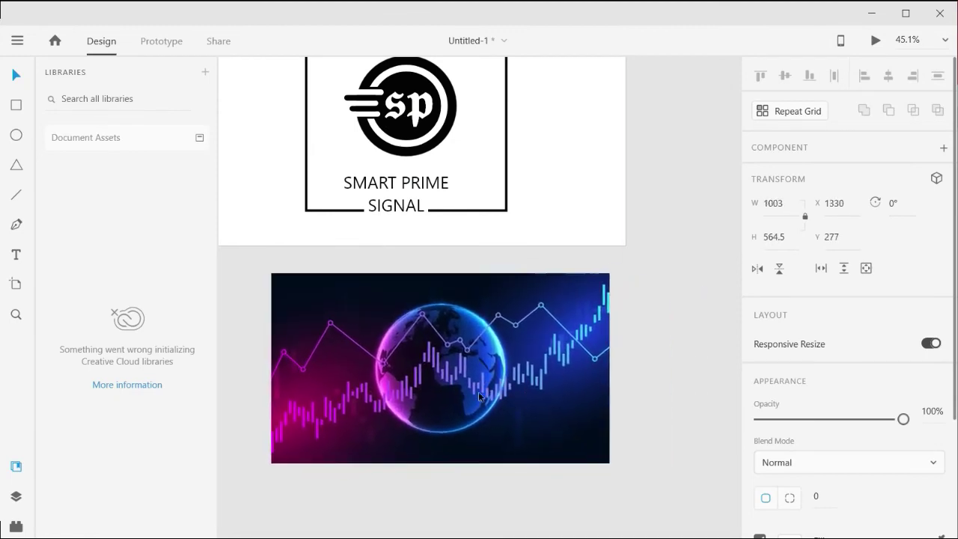
left_click_drag(609, 461, 621, 471)
left_click(574, 495)
Place the photo over the second artboard's logo, sized to cover the artboard.
scroll(555, 472, "down", 2, "ctrl")
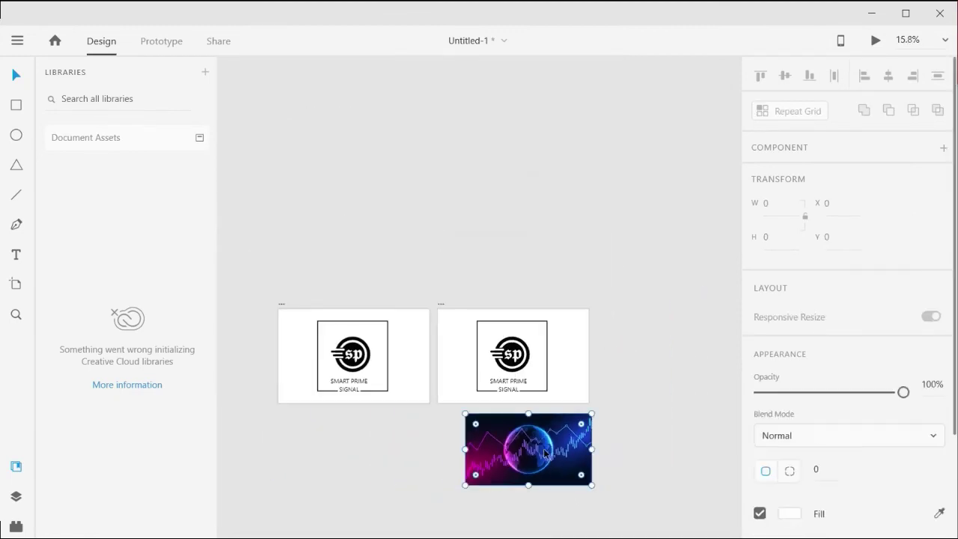
left_click_drag(555, 473, 539, 375)
scroll(541, 420, "up", 2, "ctrl")
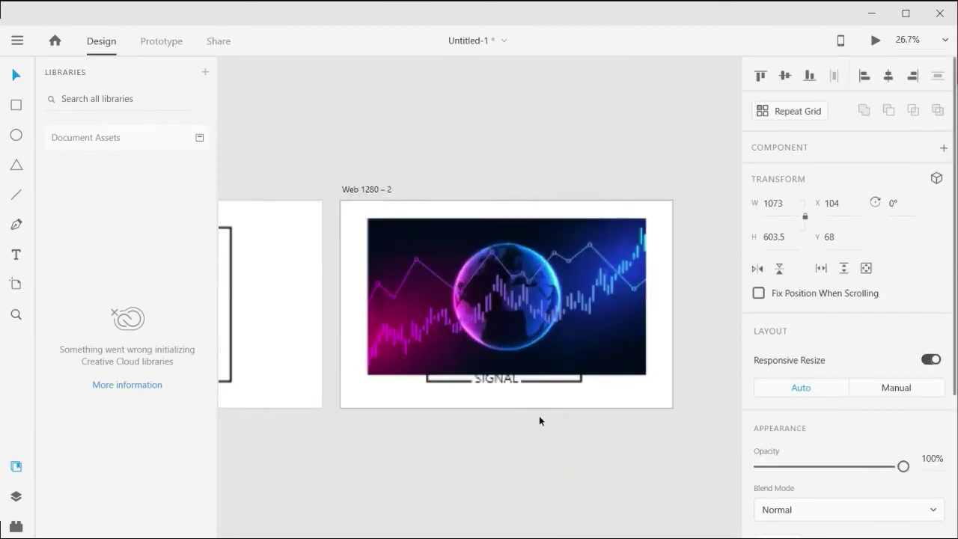
scroll(586, 354, "up", 1, "ctrl")
scroll(578, 280, "down", 2, "ctrl")
left_click_drag(667, 342, 685, 352)
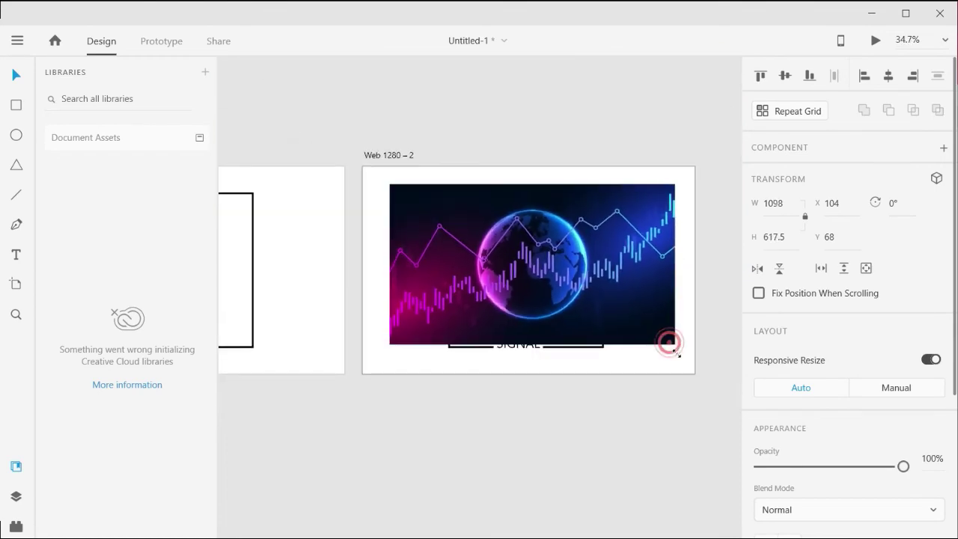
left_click_drag(611, 311, 604, 316)
Set the photo's blend mode to Screen.
scroll(756, 321, "down", 3)
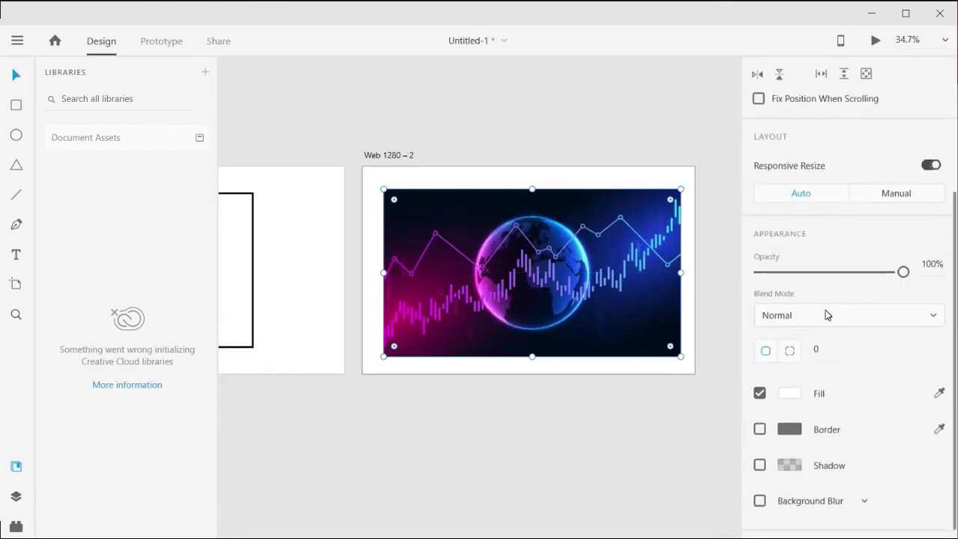
left_click(828, 315)
left_click(787, 309)
scroll(576, 395, "up", 1, "ctrl")
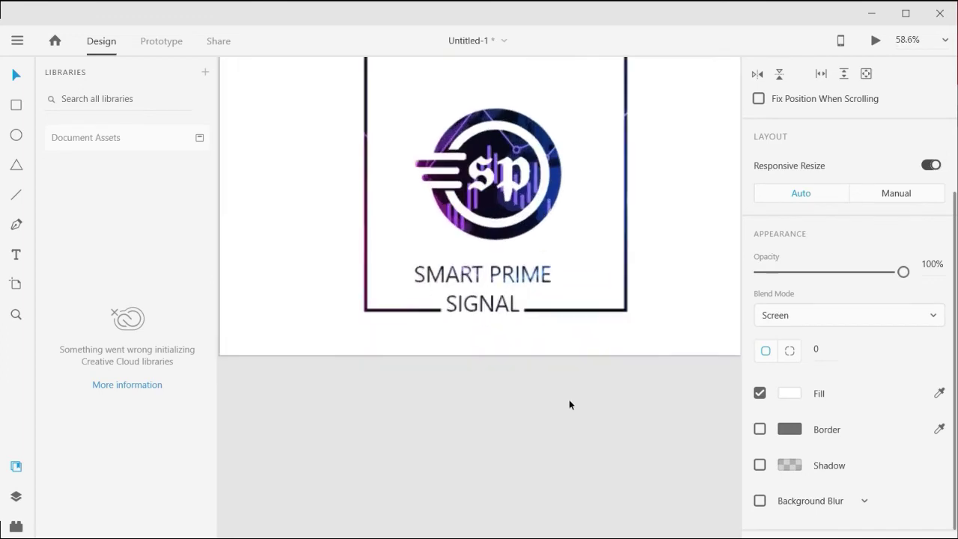
scroll(569, 399, "down", 1, "ctrl")
Reposition the blended photo and stretch it to the artboard's right edge.
mouse_move(618, 254)
left_mouse_down()
mouse_move(648, 269)
mouse_move(622, 242)
left_mouse_up()
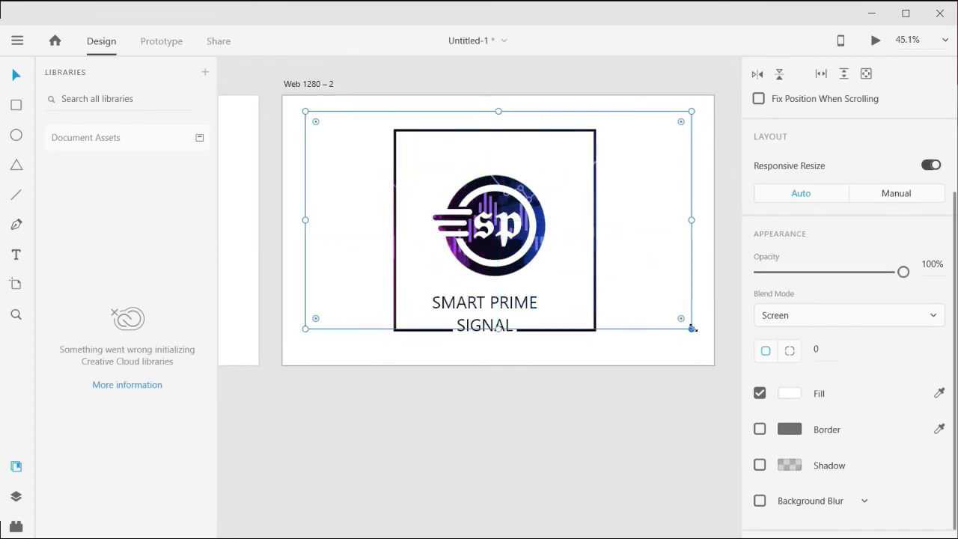
mouse_move(695, 327)
left_mouse_down()
mouse_move(708, 342)
mouse_move(654, 310)
mouse_move(655, 300)
left_mouse_up()
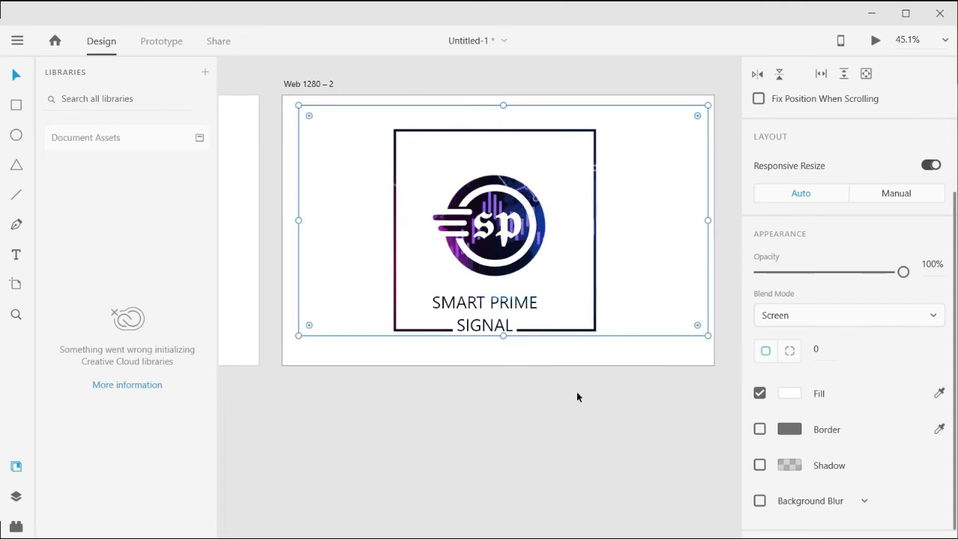
left_click(576, 397)
scroll(491, 306, "up", 3)
left_click(471, 306)
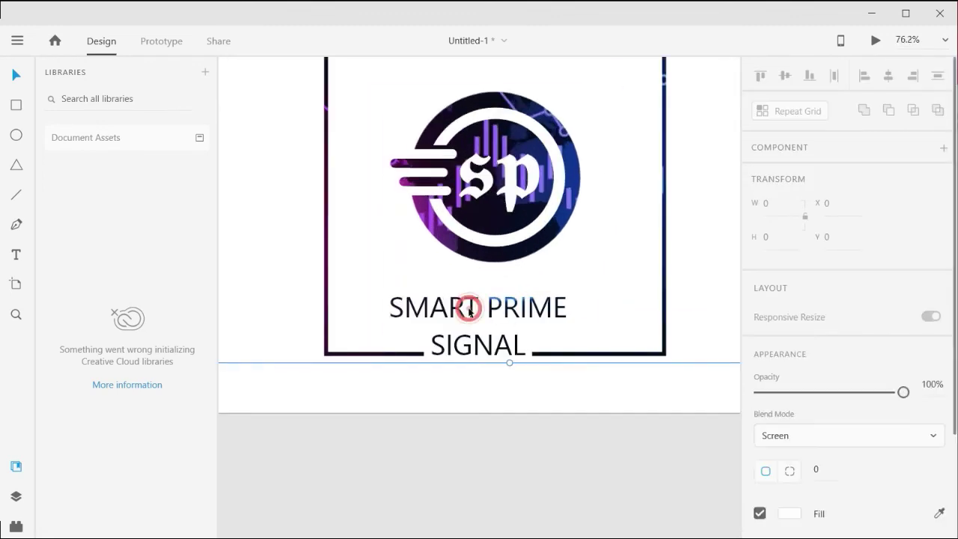
left_click(476, 444)
scroll(479, 440, "down", 5)
scroll(485, 430, "left", 2)
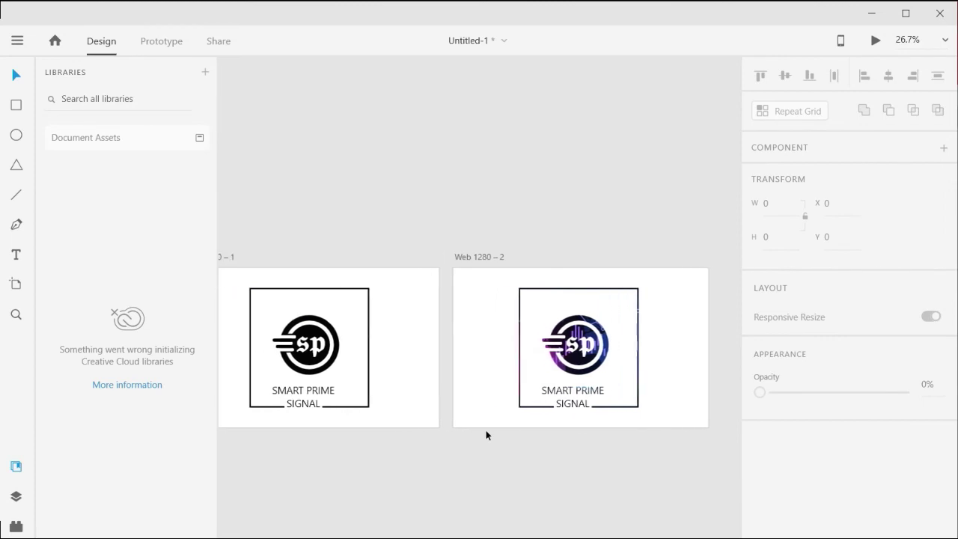
Select the photo on Web 1280 – 2 and try the Overlay blend mode.
scroll(586, 444, "right", 1)
scroll(544, 352, "up", 4)
scroll(545, 356, "up", 2)
scroll(532, 312, "up", 1)
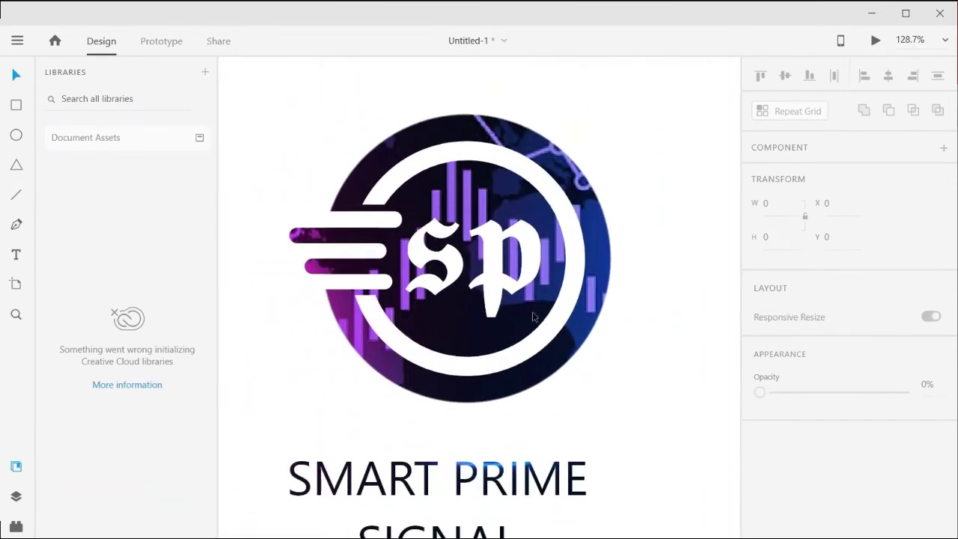
scroll(610, 321, "down", 2)
scroll(627, 345, "down", 2)
scroll(610, 347, "right", 2)
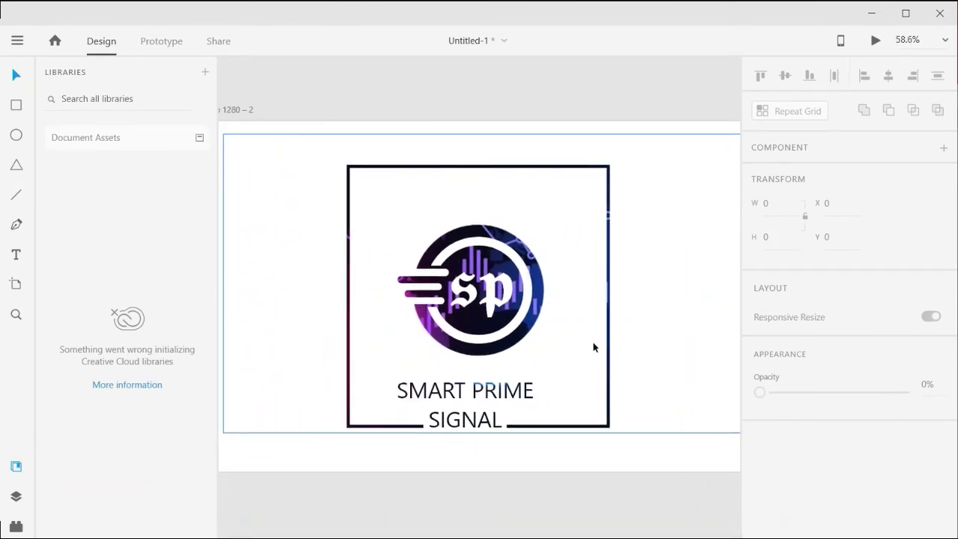
scroll(599, 345, "down", 3)
left_click(621, 345)
scroll(824, 352, "down", 3)
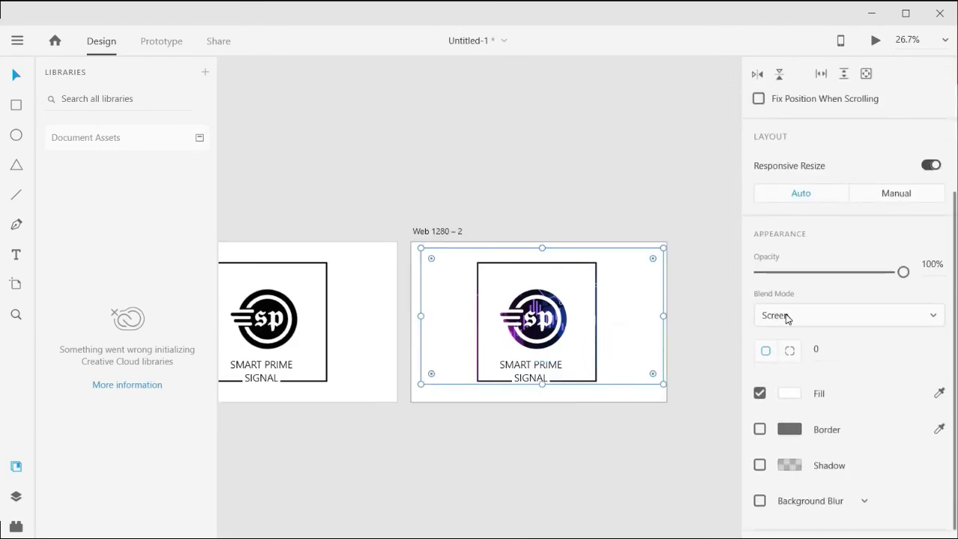
left_click(787, 317)
left_click(777, 197)
Try the Color, Hue and Soft Light blend modes on the photo.
left_click(792, 315)
scroll(786, 285, "down", 1)
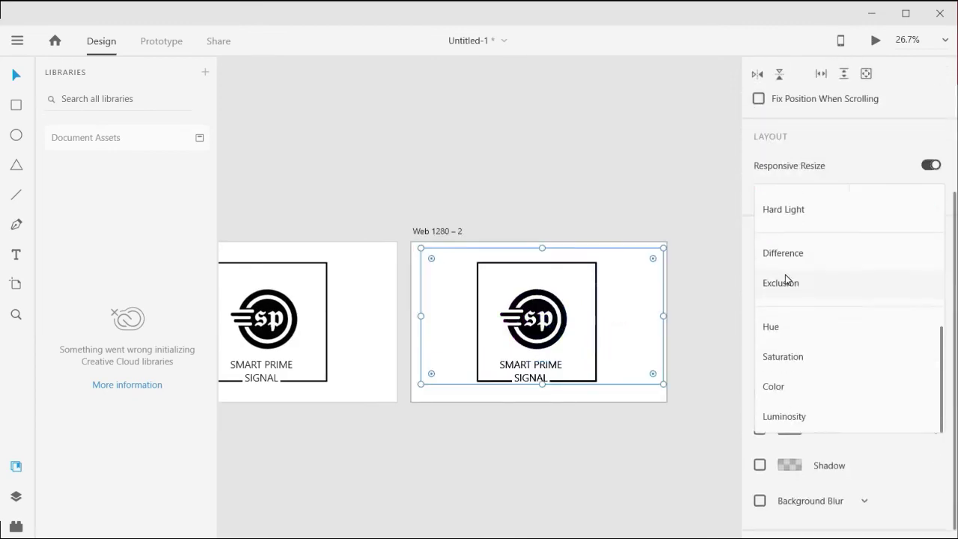
left_click(779, 386)
left_click(800, 312)
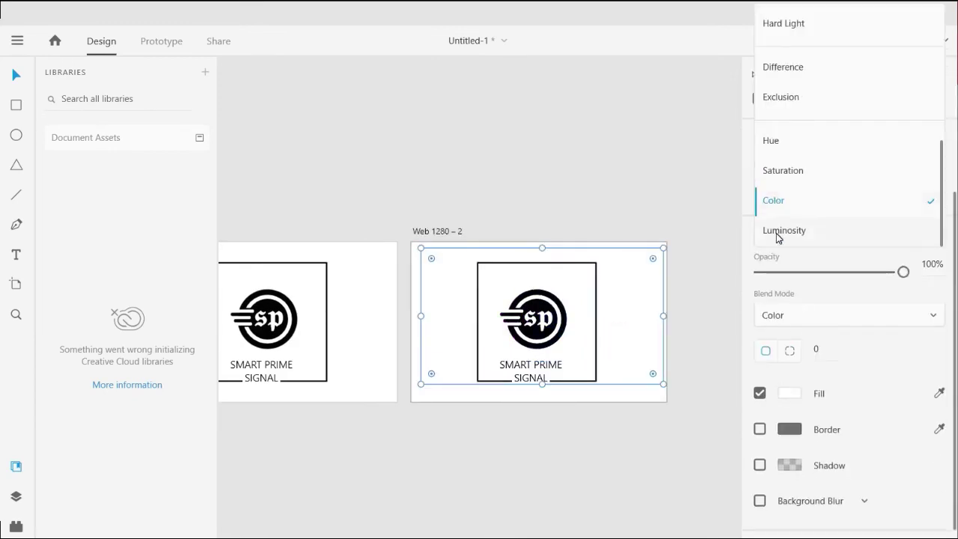
scroll(778, 237, "up", 1)
left_click(774, 180)
left_click(785, 316)
scroll(793, 194, "up", 2)
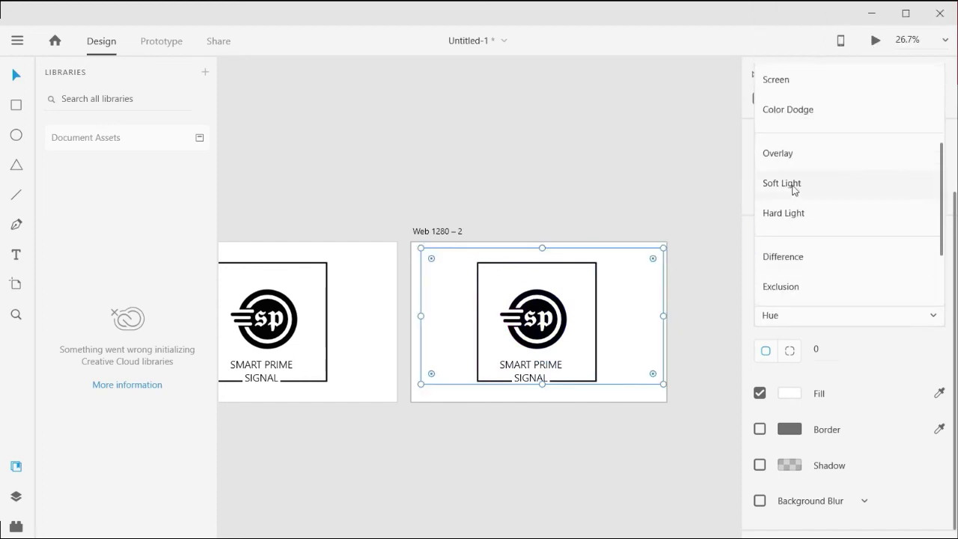
left_click(781, 183)
Settle on the Multiply blend mode for the photo.
left_click(785, 316)
scroll(791, 199, "up", 2)
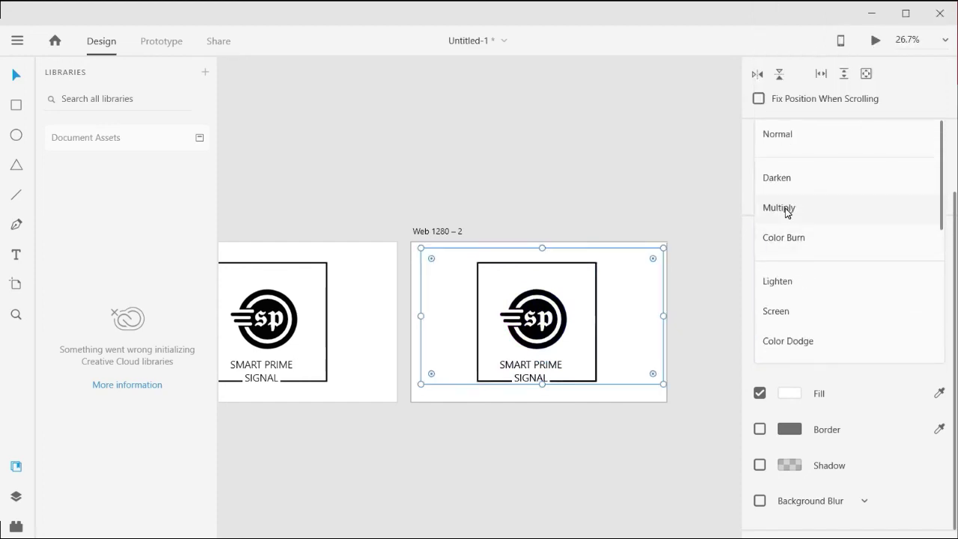
left_click(780, 207)
scroll(577, 374, "up", 3)
scroll(524, 370, "down", 1)
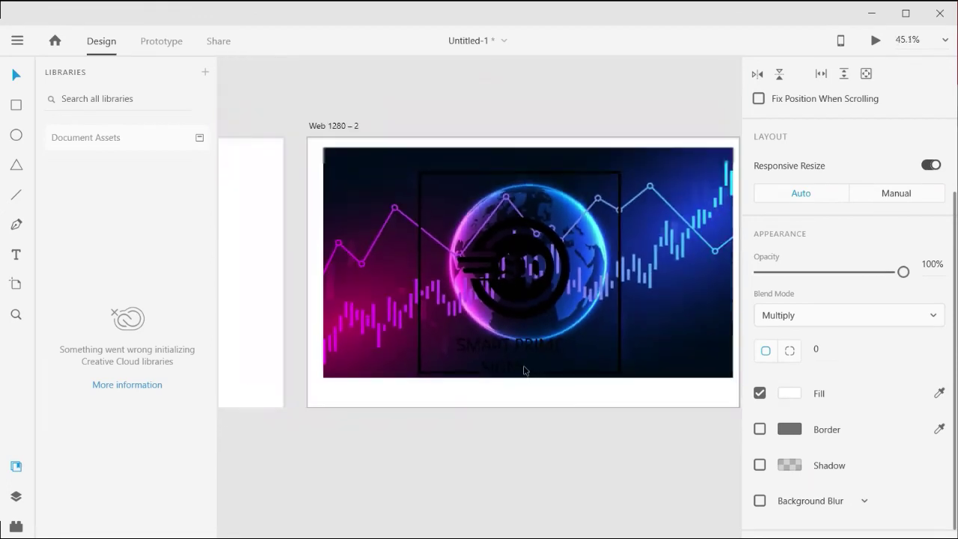
scroll(657, 337, "down", 1)
left_click(656, 337)
Resize and shift the photo so it covers the logo frame.
mouse_move(690, 377)
left_mouse_down()
mouse_move(656, 342)
mouse_move(629, 344)
left_mouse_up()
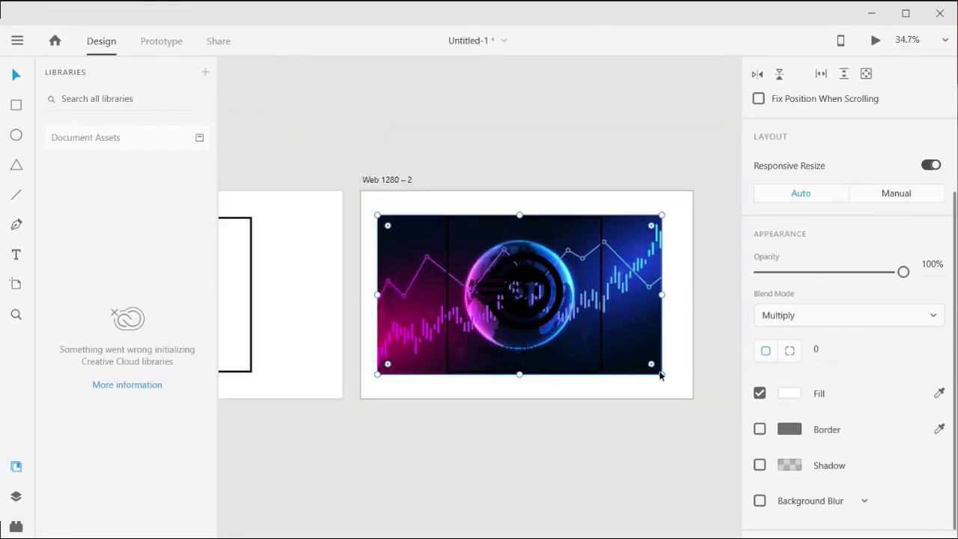
left_click_drag(661, 374, 674, 383)
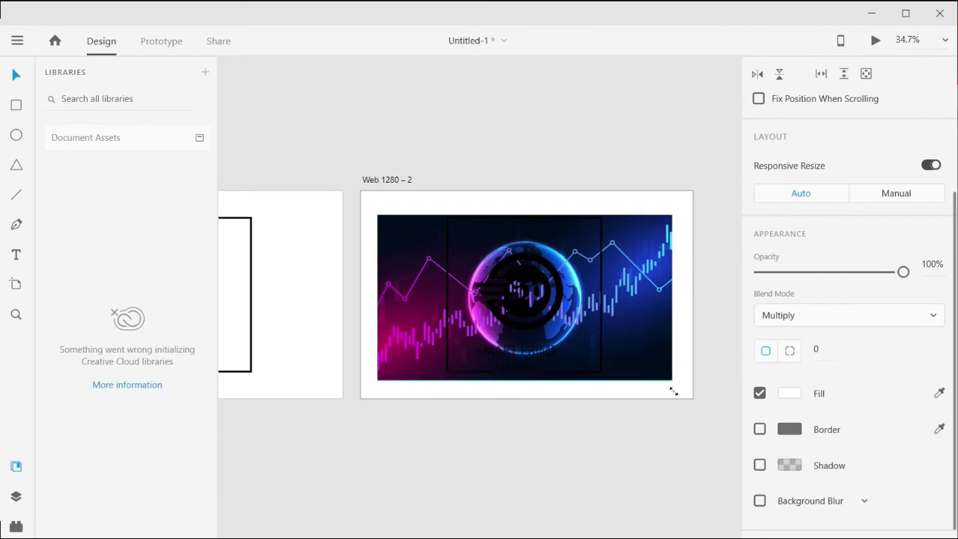
left_click_drag(630, 356, 610, 340)
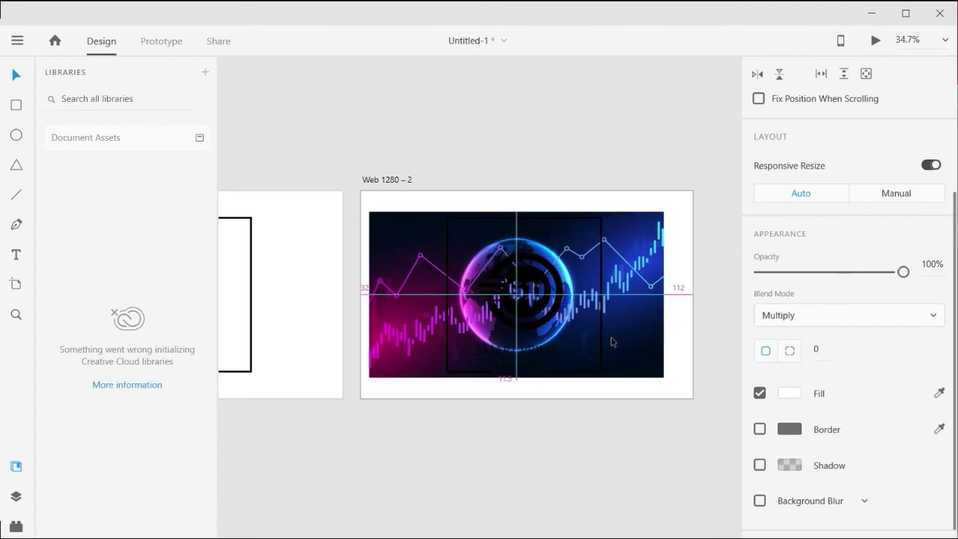
Switch the photo's blend mode back to Screen and zoom out to both artboards.
left_click(800, 315)
left_click(774, 281)
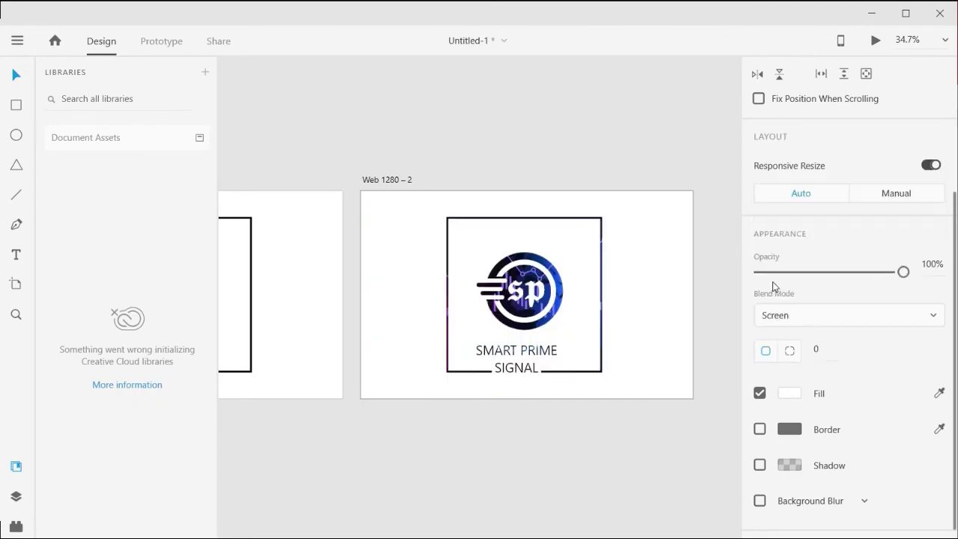
scroll(532, 358, "up", 5)
scroll(532, 358, "down", 3)
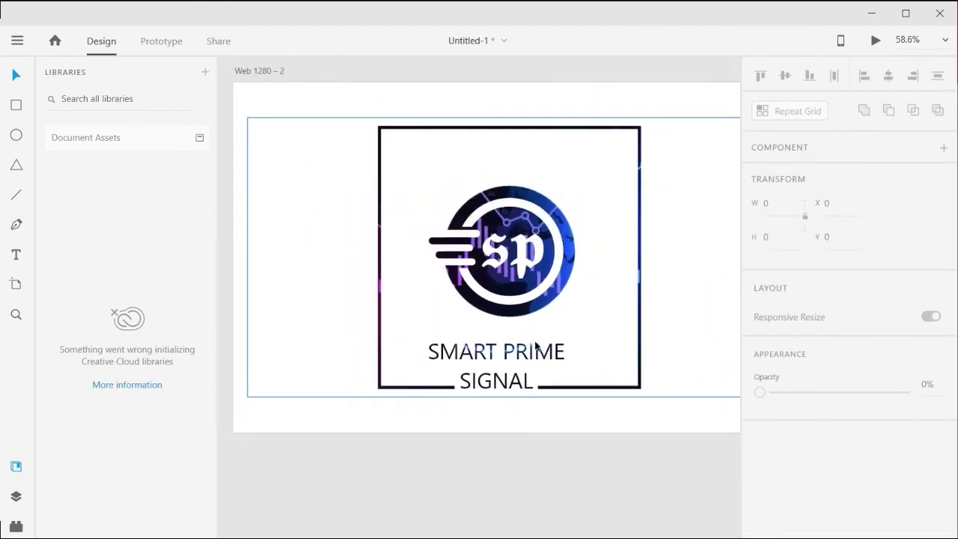
scroll(510, 430, "down", 5)
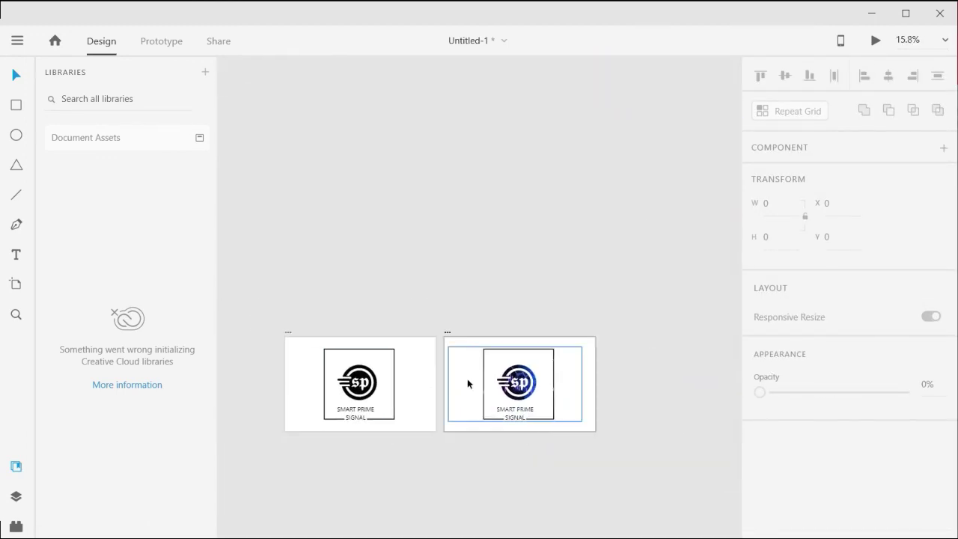
left_click(306, 254)
In Prototype mode, wire the first artboard's logo to Web 1280 – 2.
left_click(156, 39)
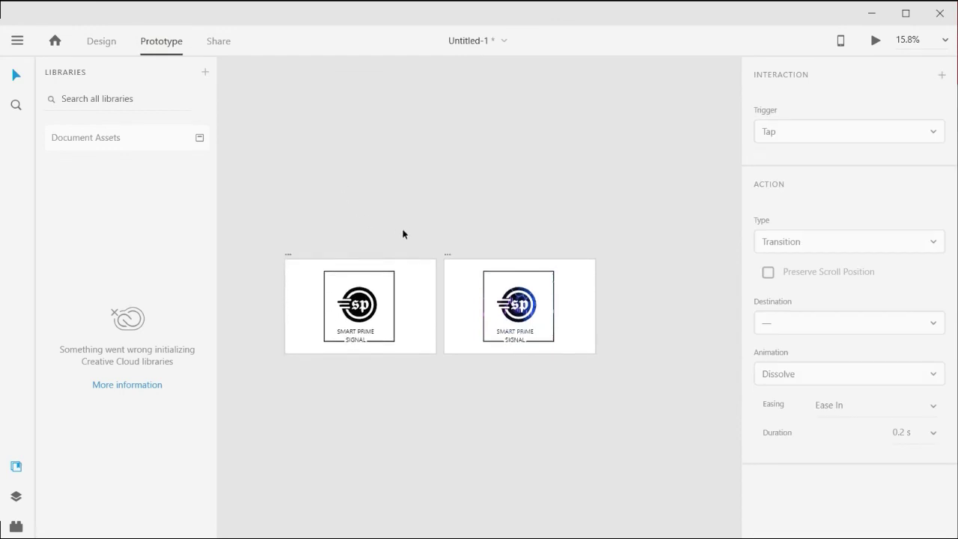
left_click(387, 244)
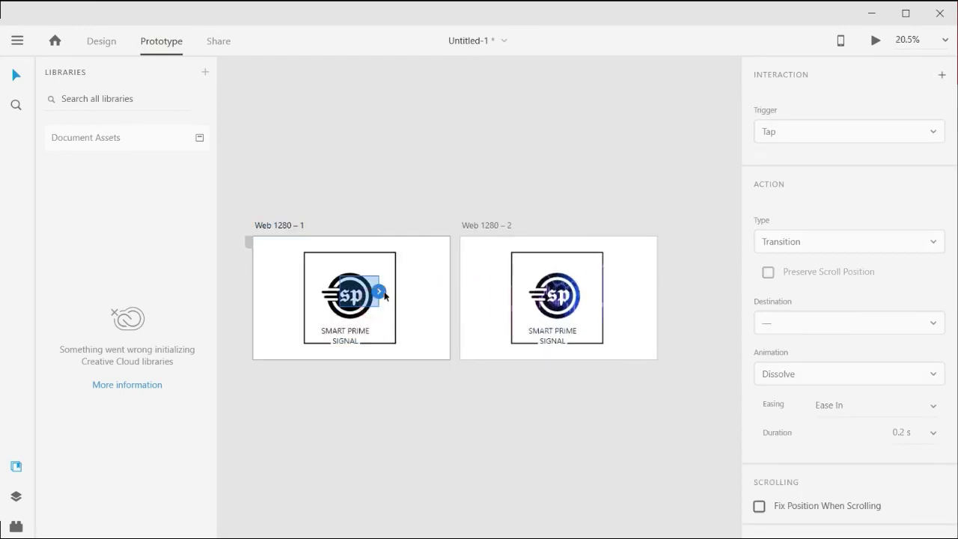
left_click(375, 252)
left_click_drag(504, 303, 506, 302)
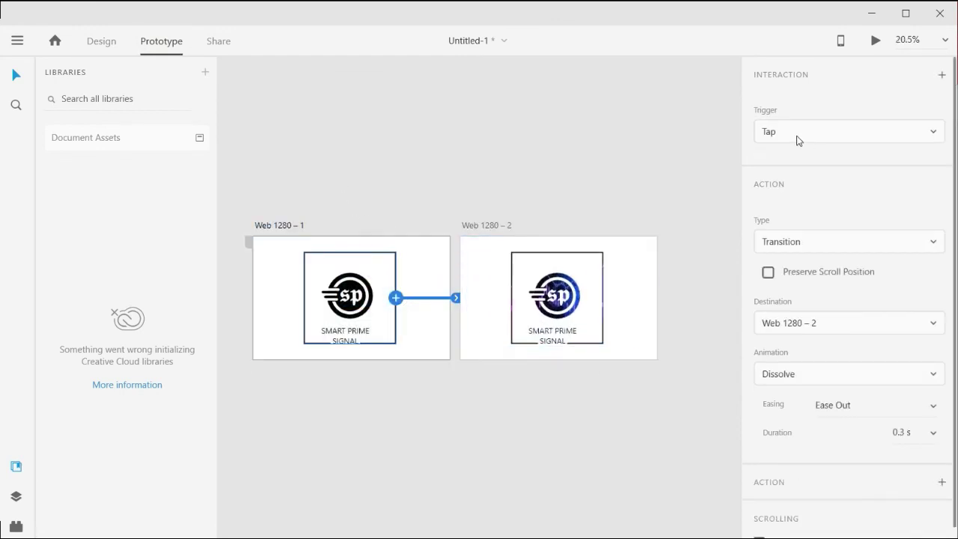
Keep the interaction as Tap trigger, Transition action, destination Web 1280 – 2.
left_click(798, 142)
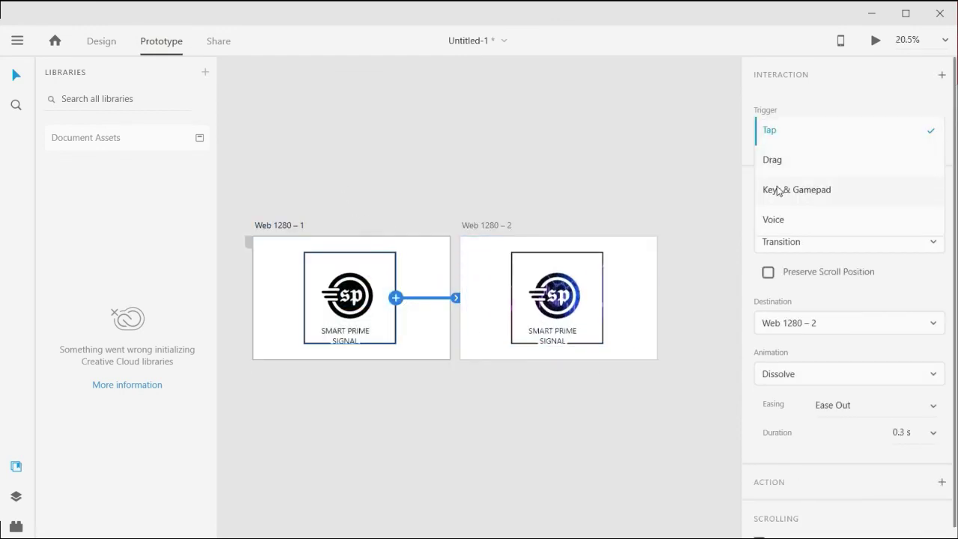
left_click(805, 247)
left_click(775, 211)
left_click(847, 309)
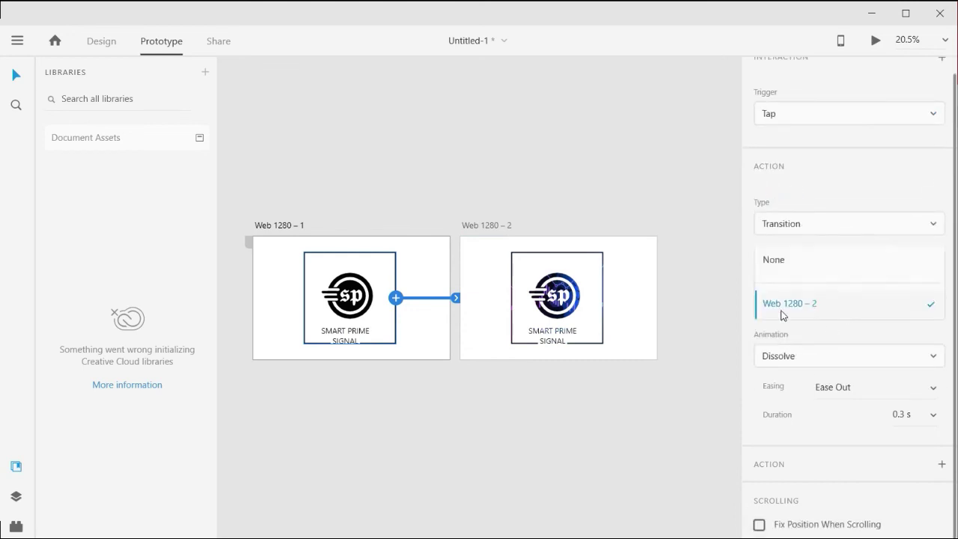
left_click(790, 304)
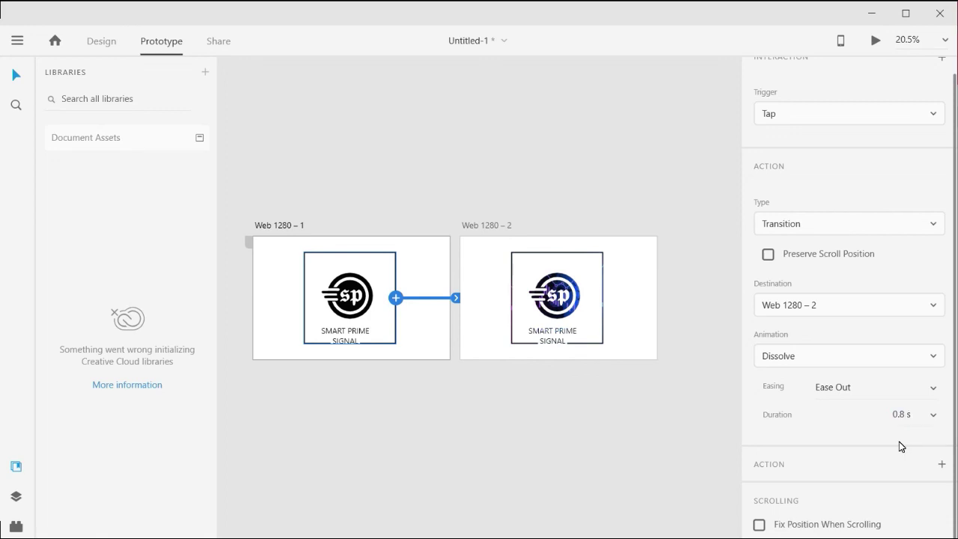
Preview the prototype and tap the logo to play the transition.
key("ctrl+Return")
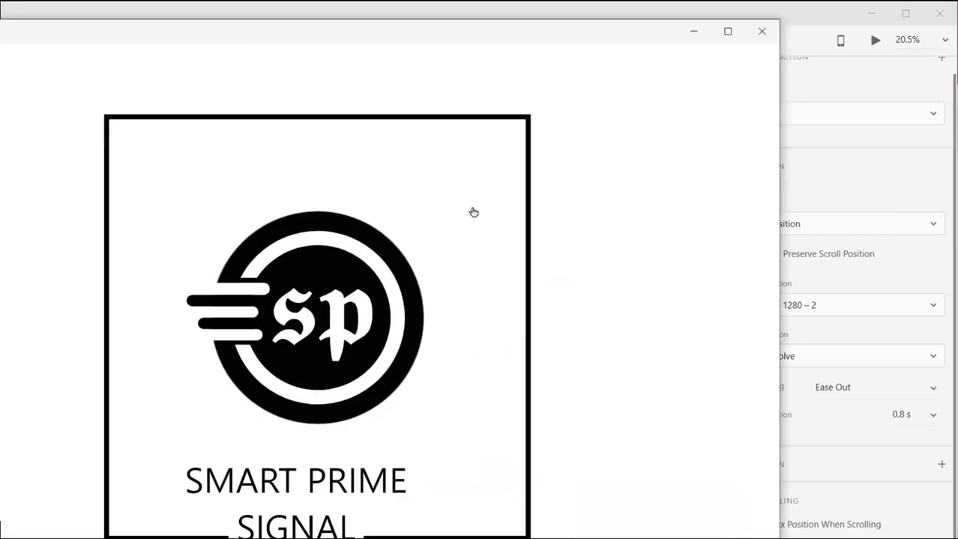
left_click_drag(464, 35, 566, 4)
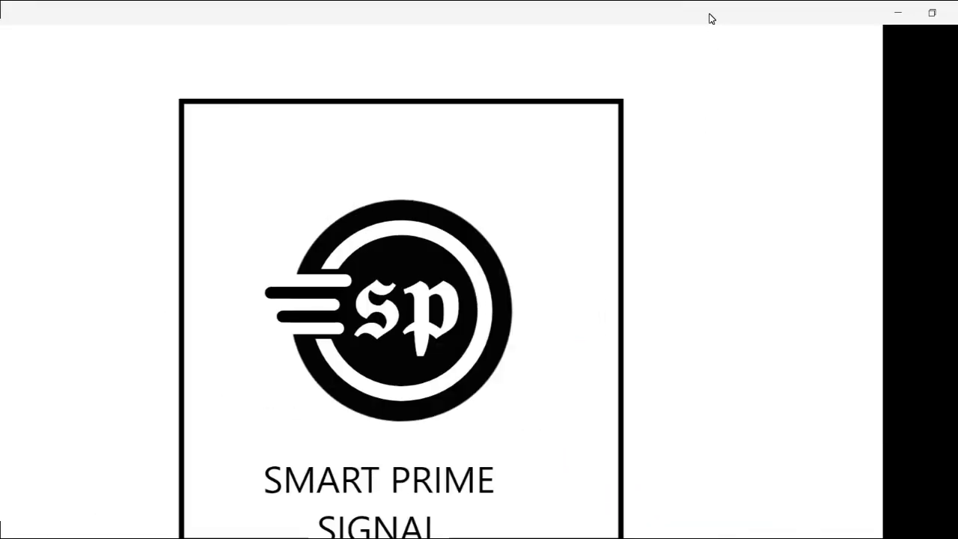
mouse_move(878, 28)
left_mouse_down()
mouse_move(694, 38)
mouse_move(674, 7)
mouse_move(621, 37)
mouse_move(774, 17)
left_mouse_up()
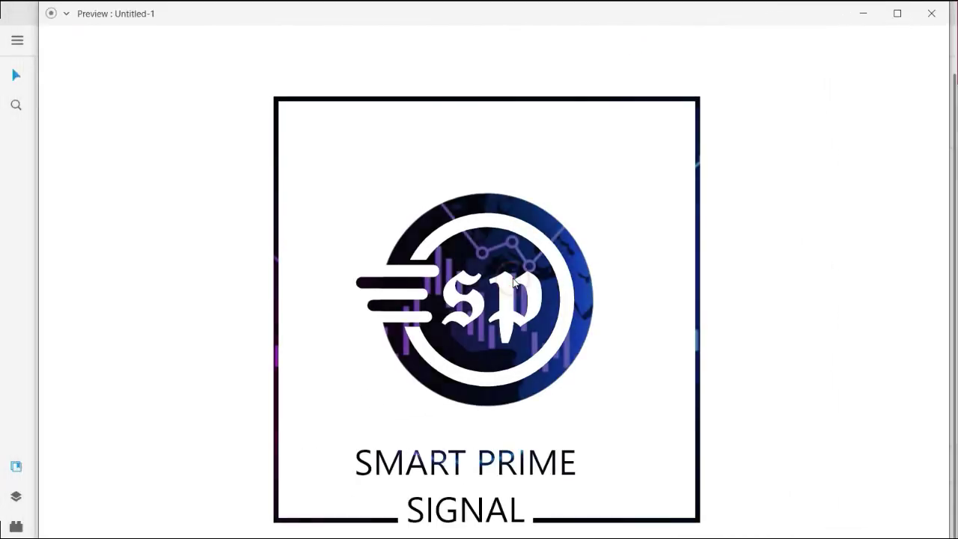
left_click(486, 305)
left_click(863, 14)
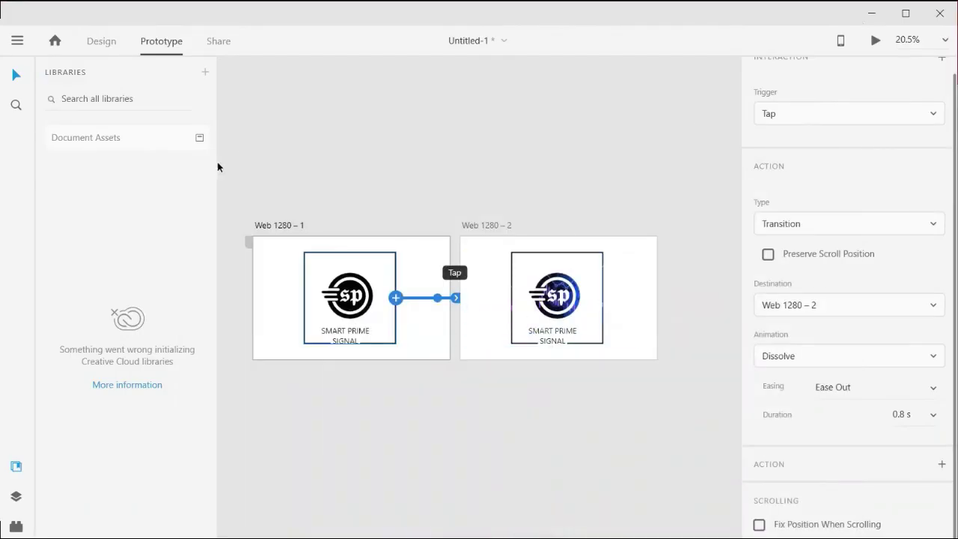
Wire the second artboard's logo back to Web 1280 – 1 as a Transition, then preview.
left_click(526, 256)
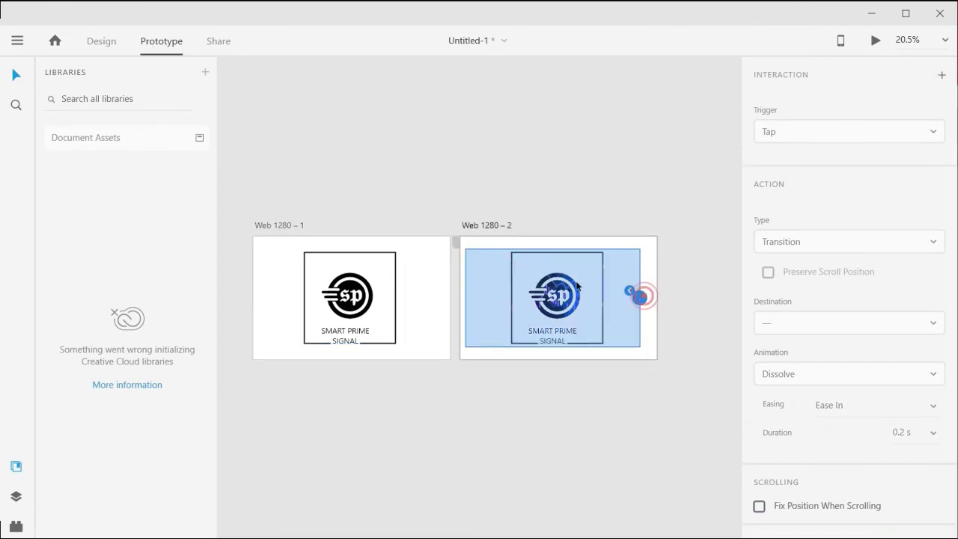
left_click_drag(577, 285, 353, 294)
left_click(789, 241)
left_click(787, 213)
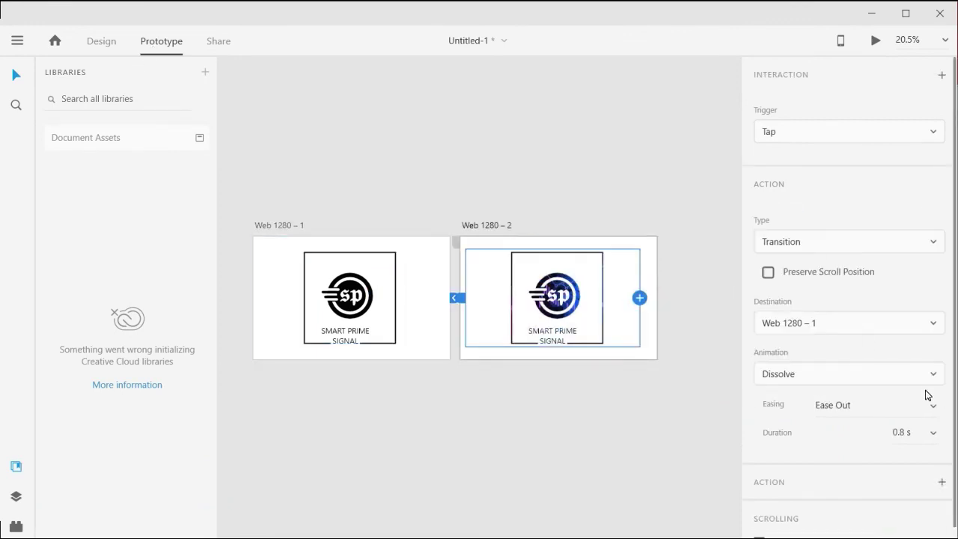
scroll(921, 401, "down", 1)
left_click(876, 41)
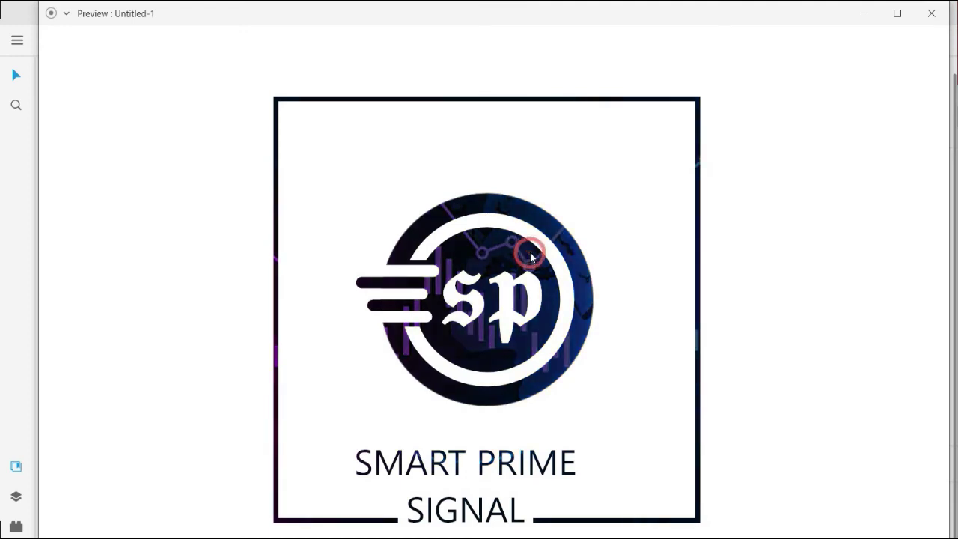
Tap the logo in the preview to play the Dissolve transition back.
left_click(486, 289)
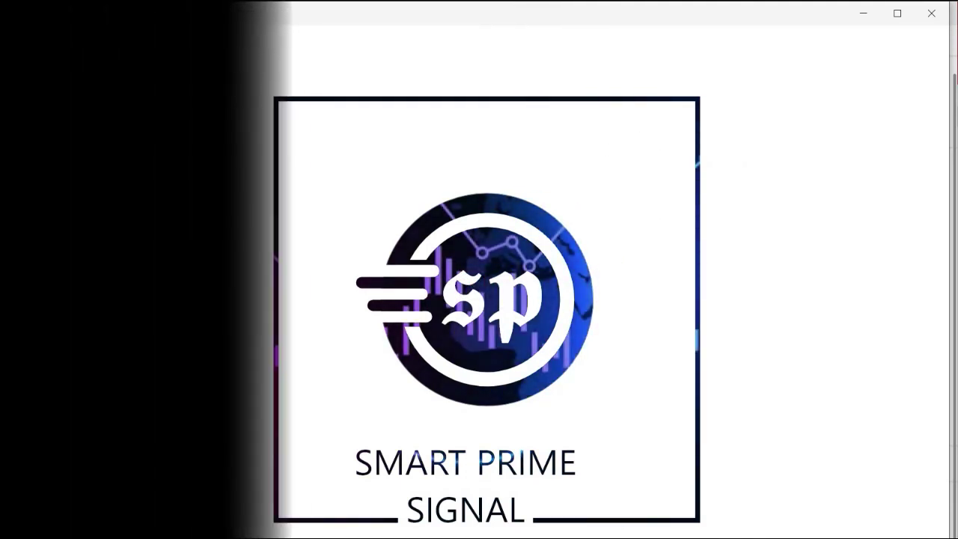